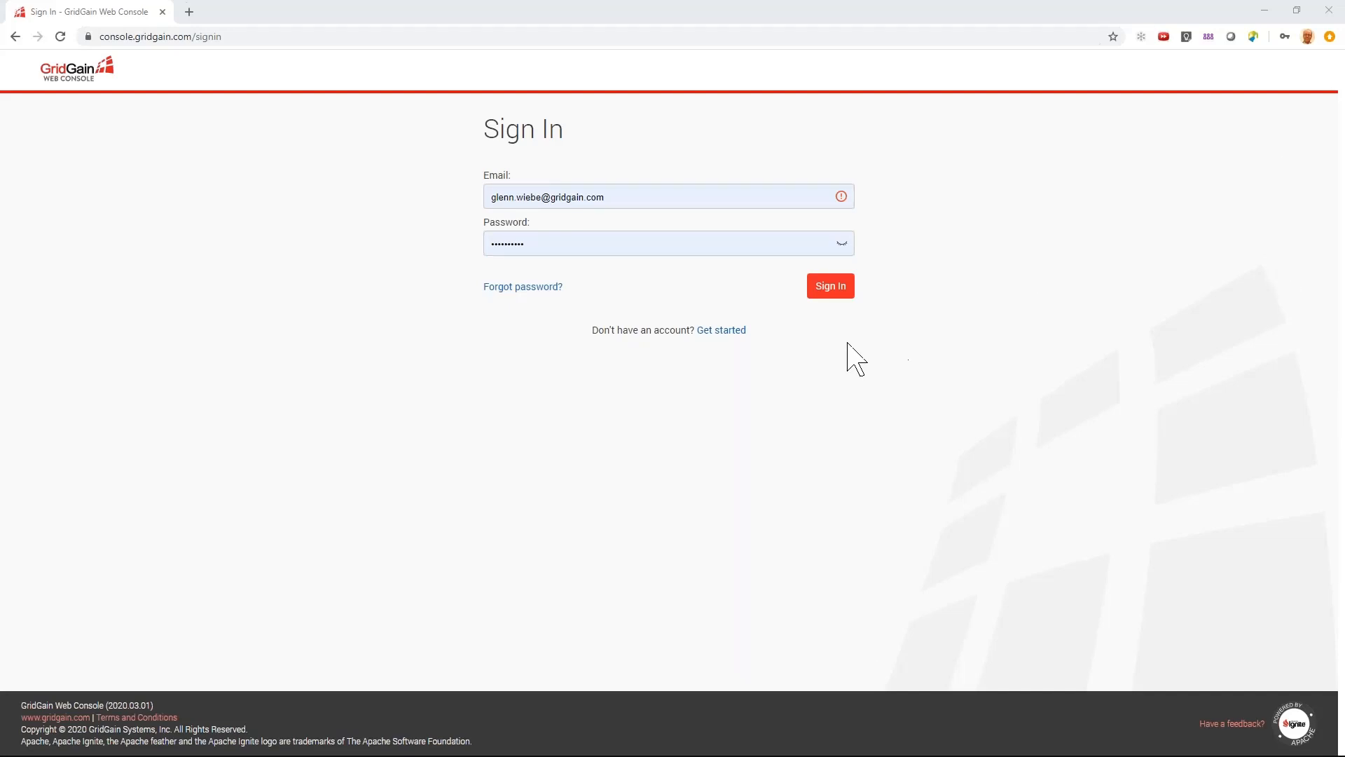
Sign in, dismiss the welcome overview and expand the left navigation menu.
{"action": "left_click", "coordinate": [836, 297]}
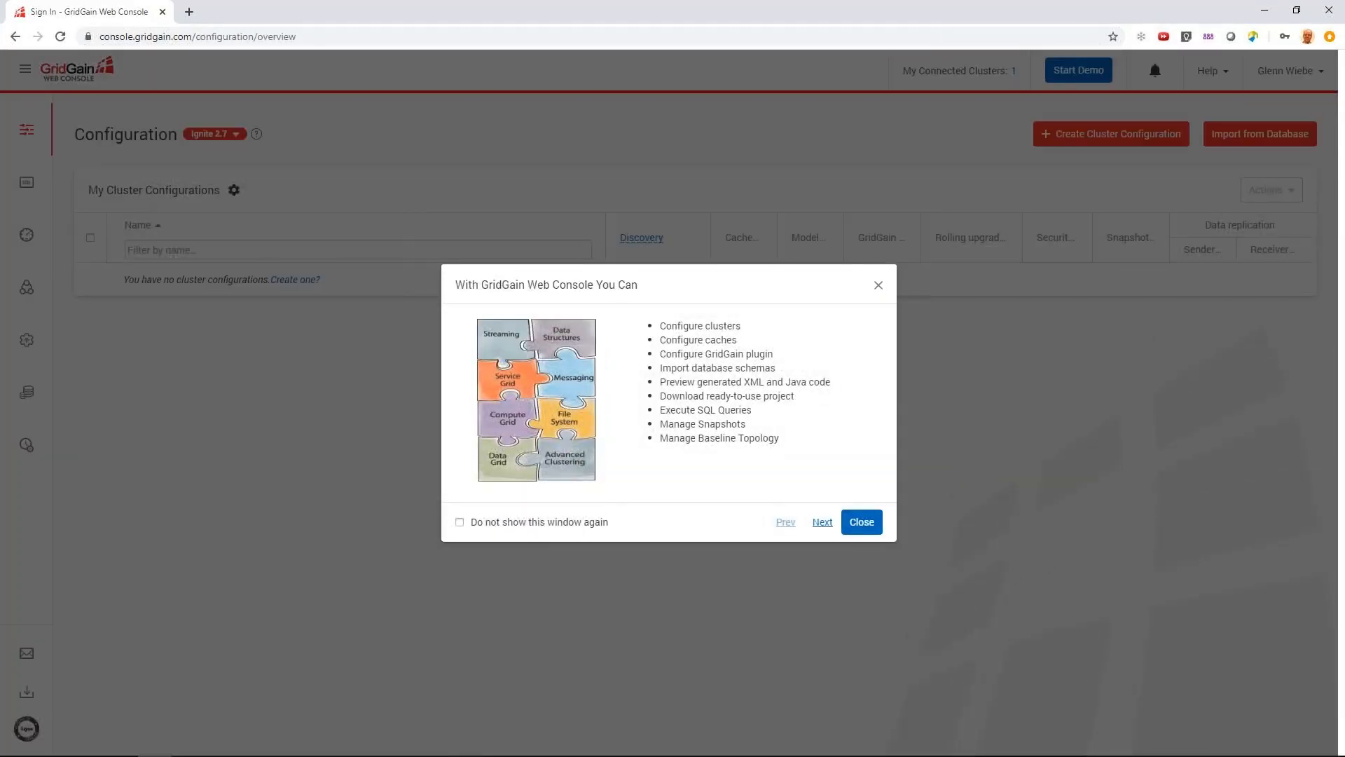
{"action": "left_click", "coordinate": [864, 524]}
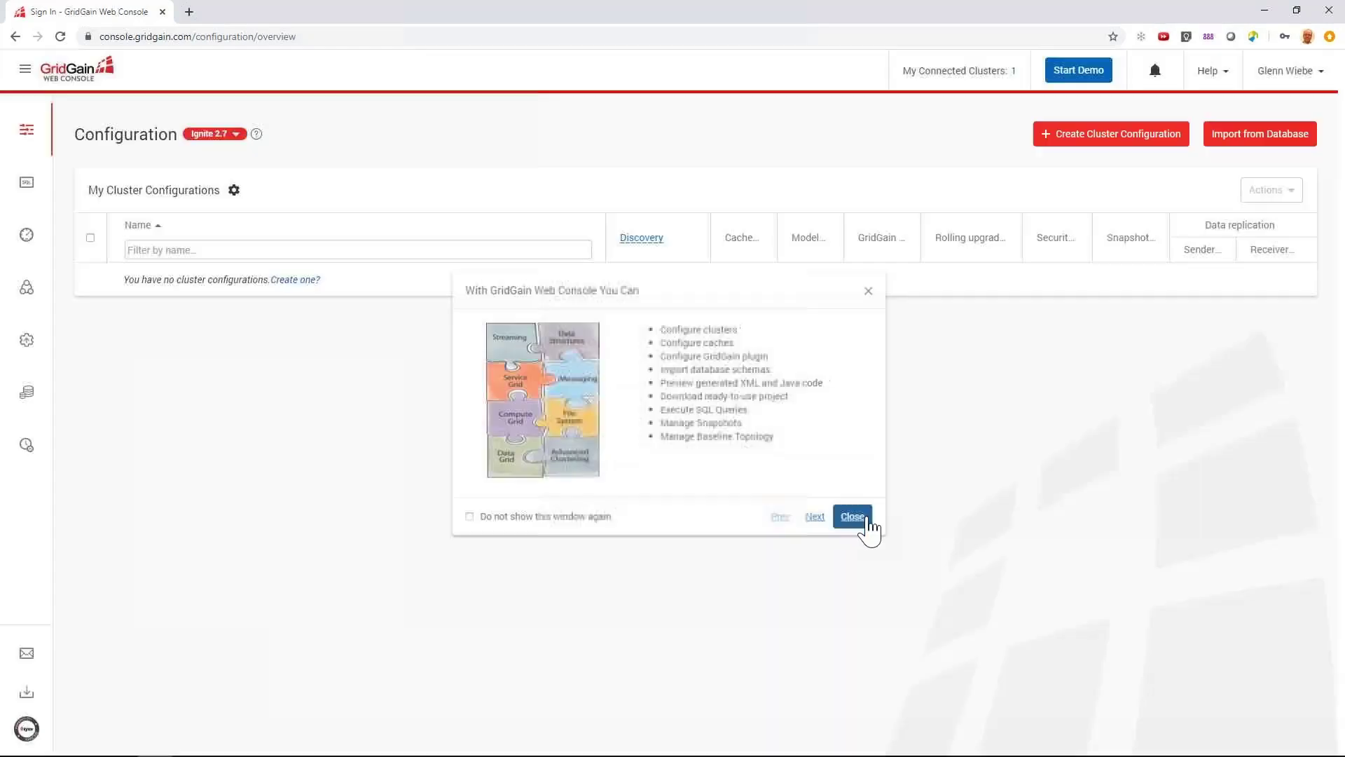
{"action": "left_click", "coordinate": [27, 72]}
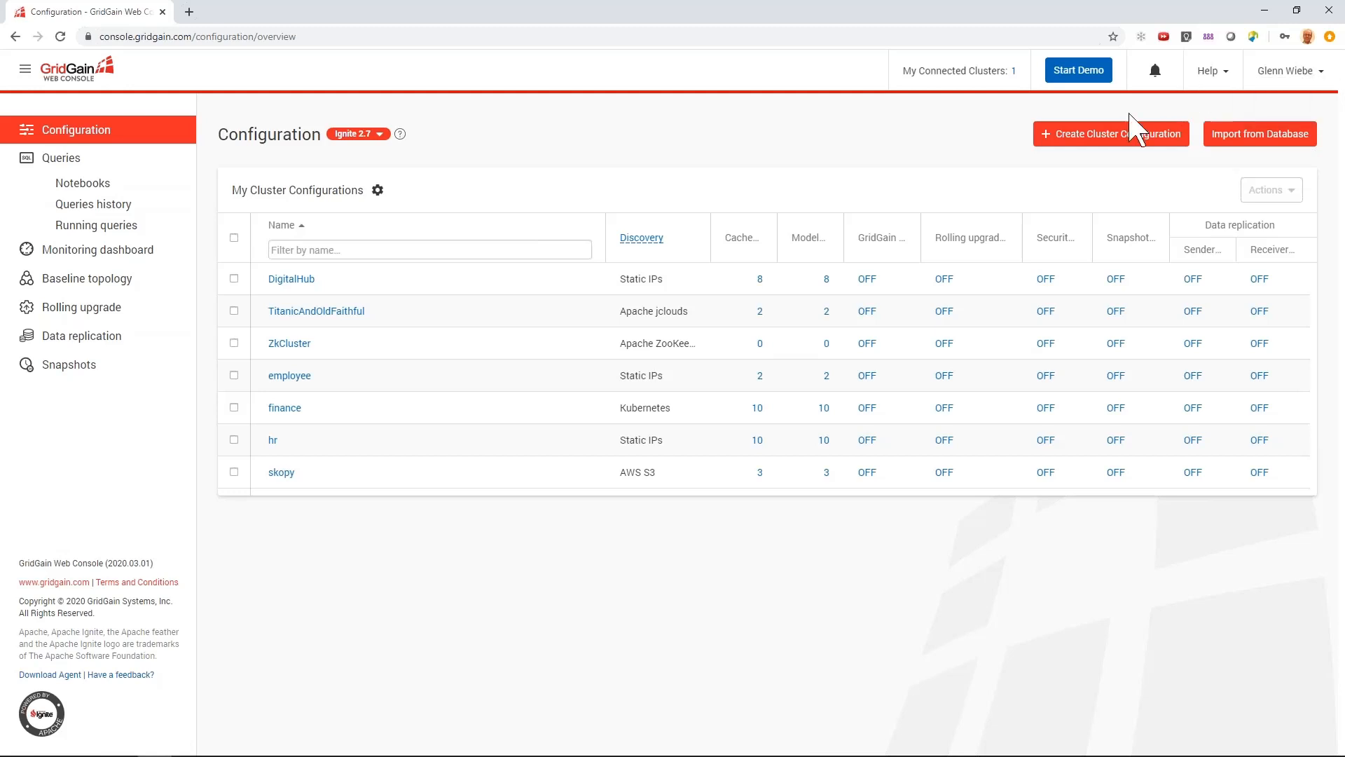
Create a cluster configuration named 'sales' using Static IPs discovery and save it.
{"action": "left_click", "coordinate": [1119, 142]}
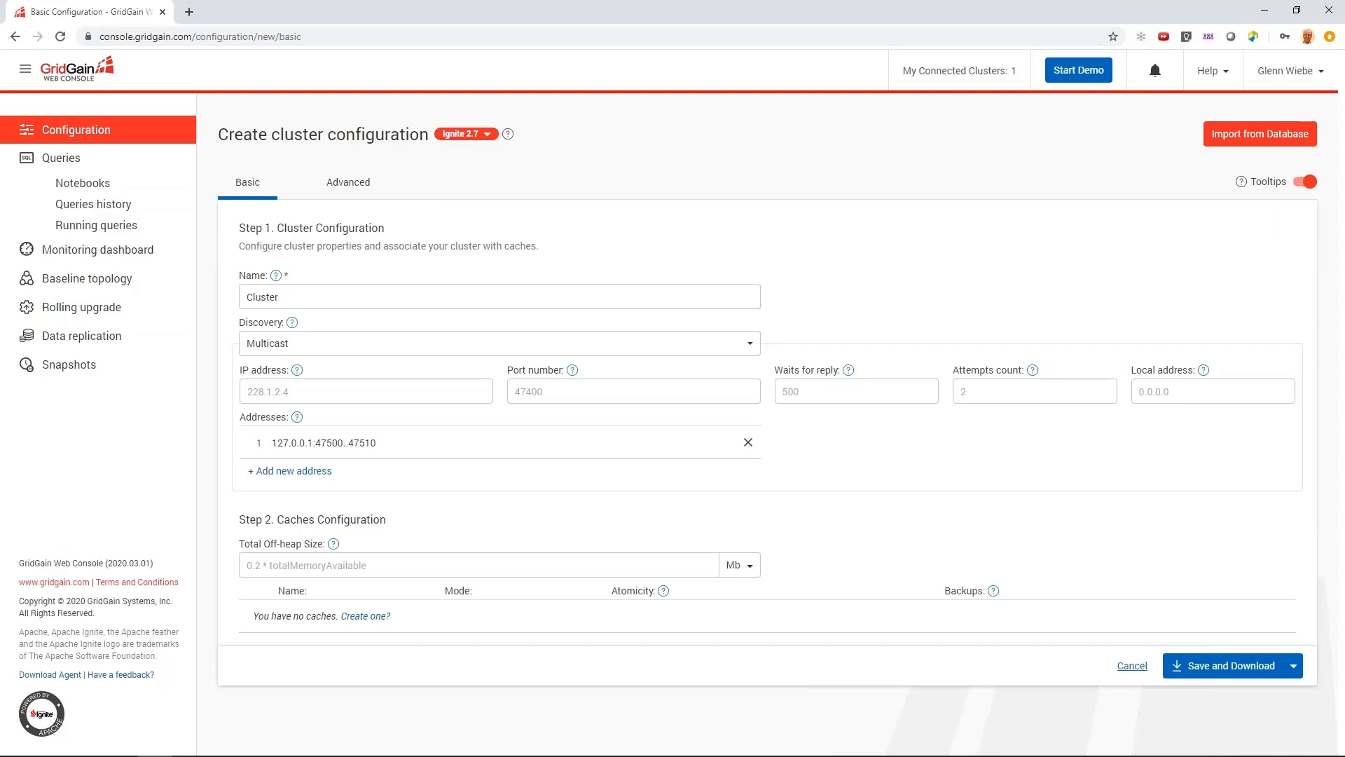
{"action": "left_click_drag", "start_coordinate": [306, 297], "coordinate": [234, 296]}
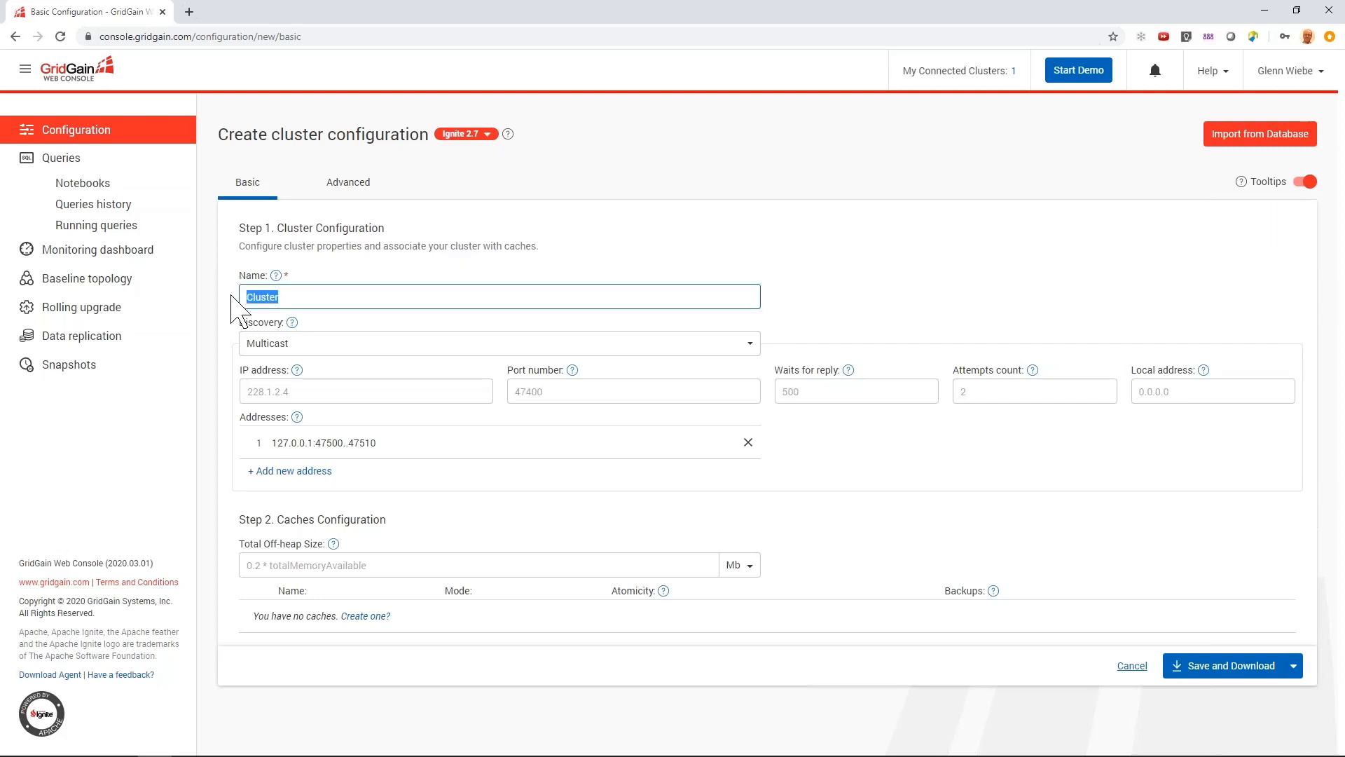
{"action": "type", "text": "sales"}
{"action": "left_click", "coordinate": [749, 344]}
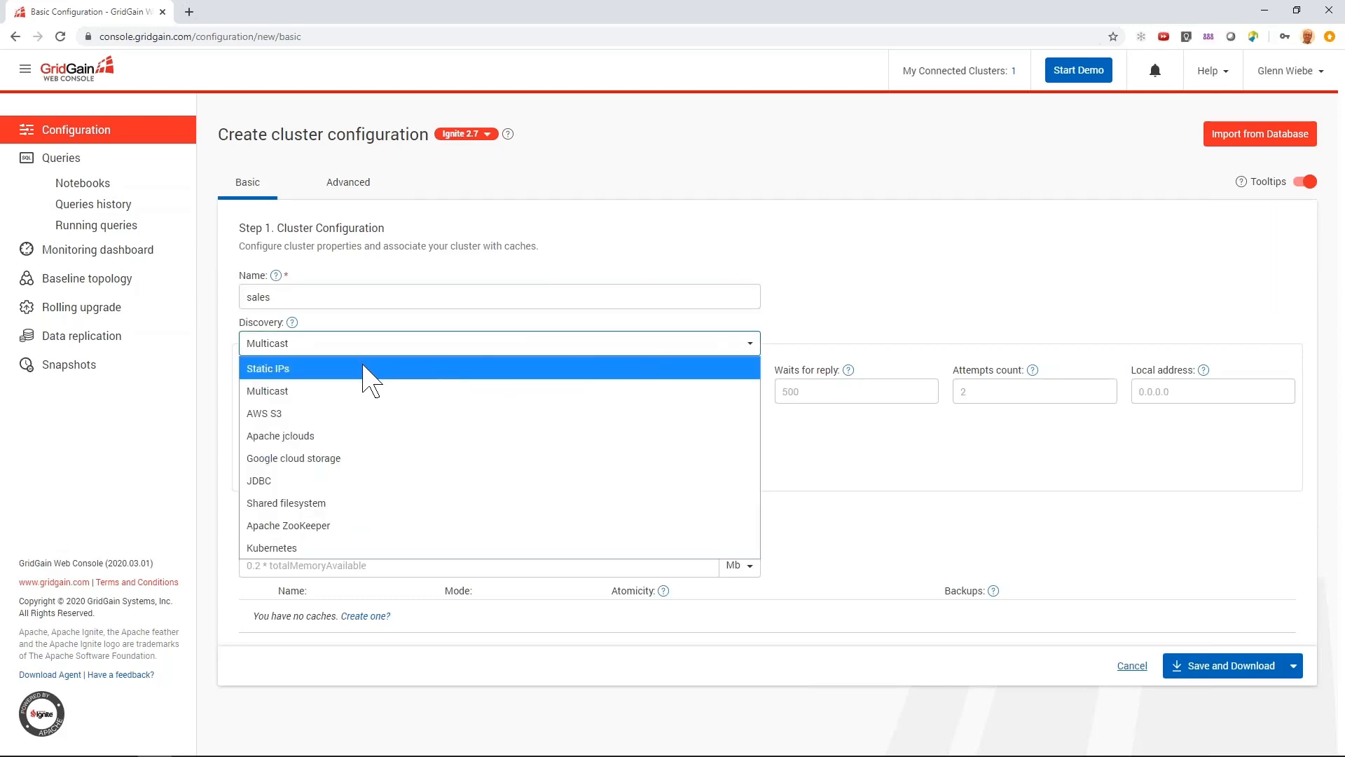
{"action": "left_click", "coordinate": [367, 369]}
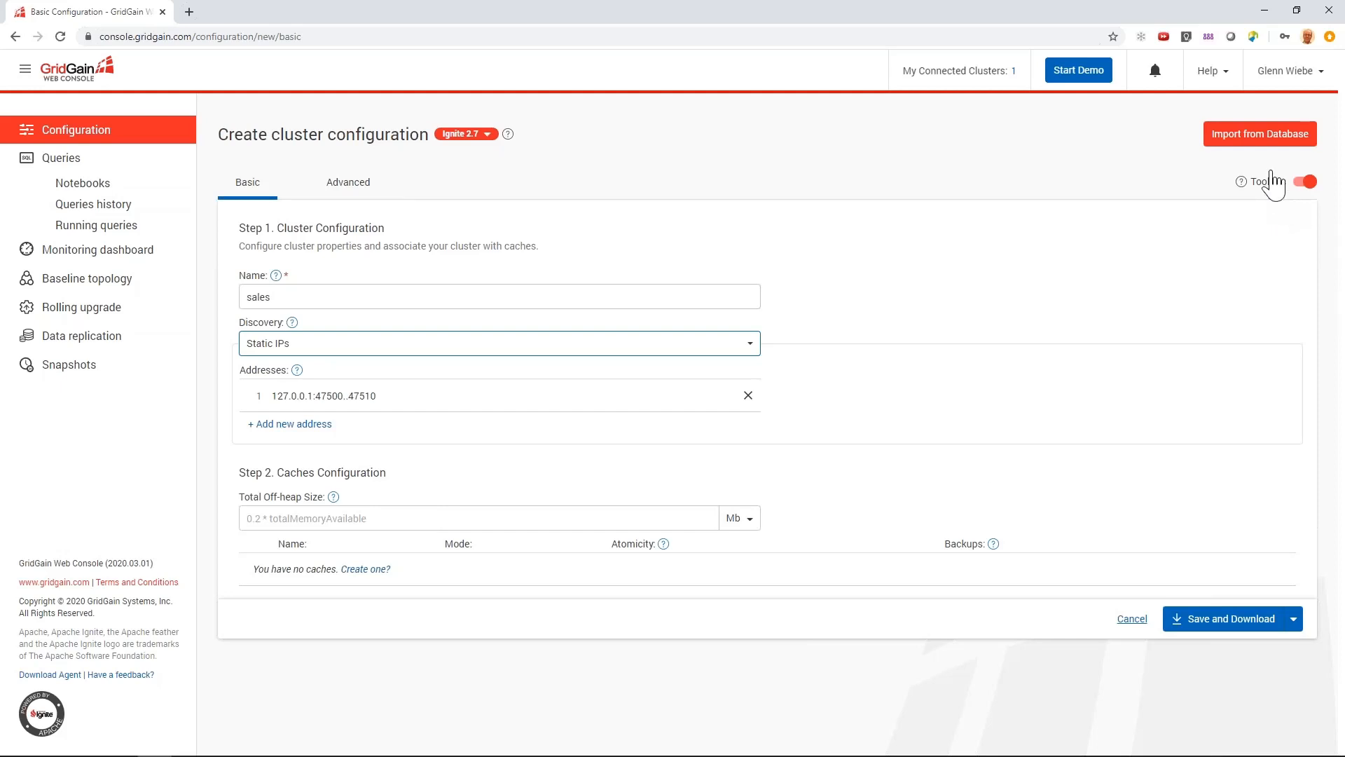
{"action": "left_click", "coordinate": [1292, 621]}
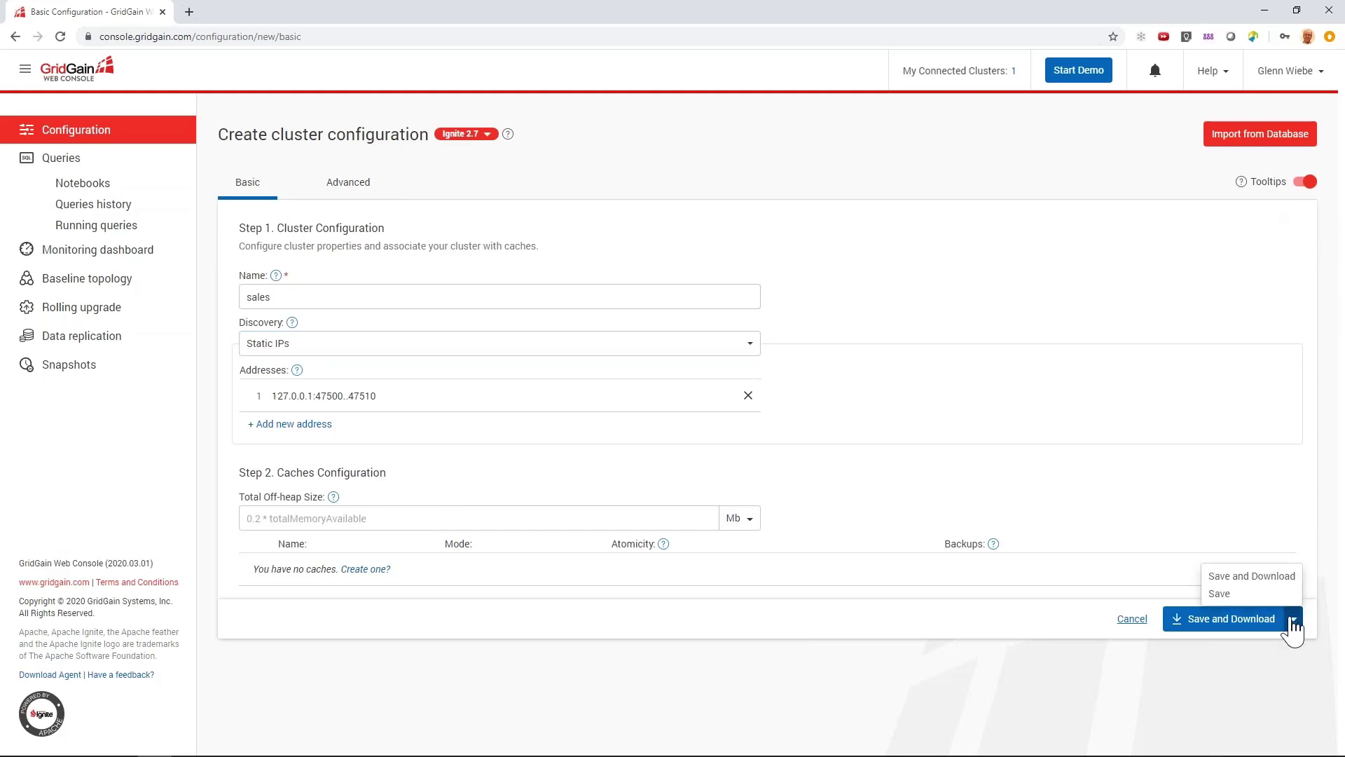
{"action": "left_click", "coordinate": [1225, 595]}
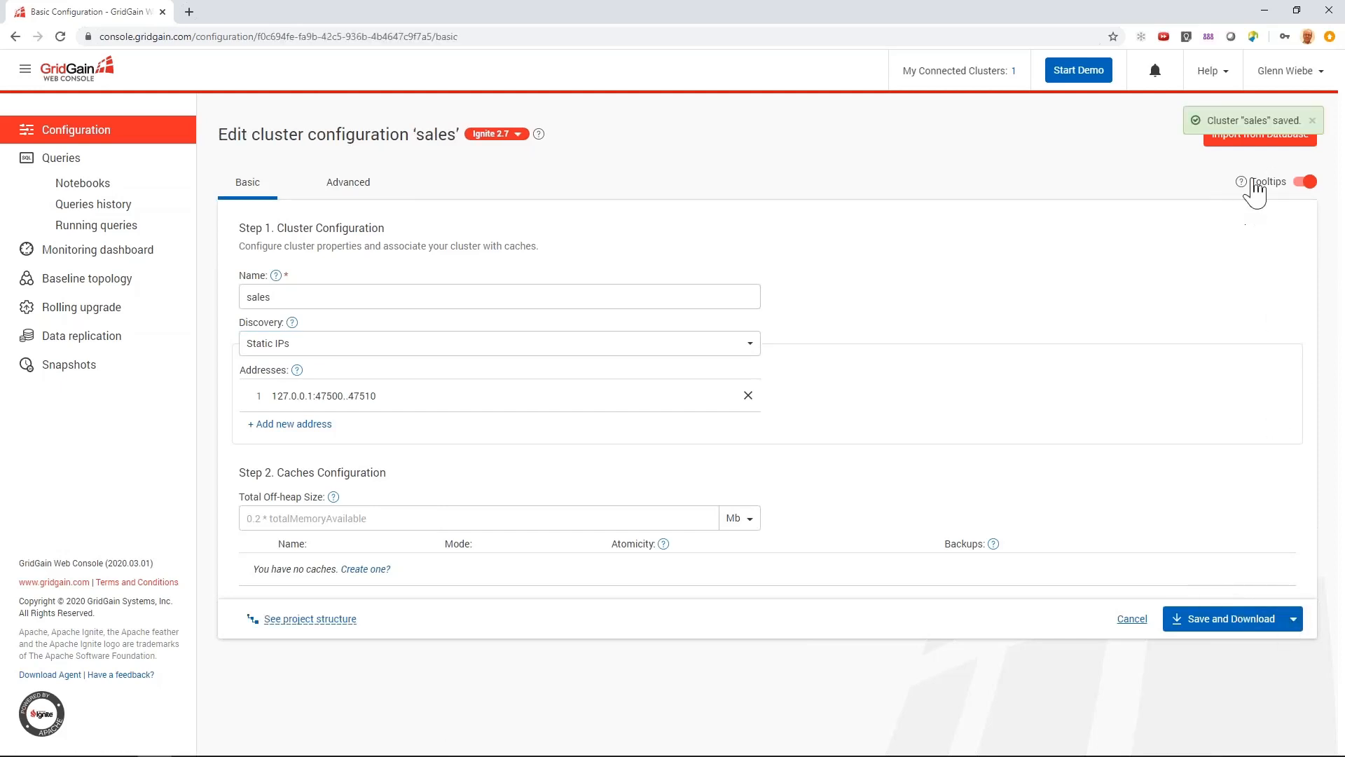
Start a database import using the mysql-connector-java driver jar.
{"action": "left_click", "coordinate": [1268, 143]}
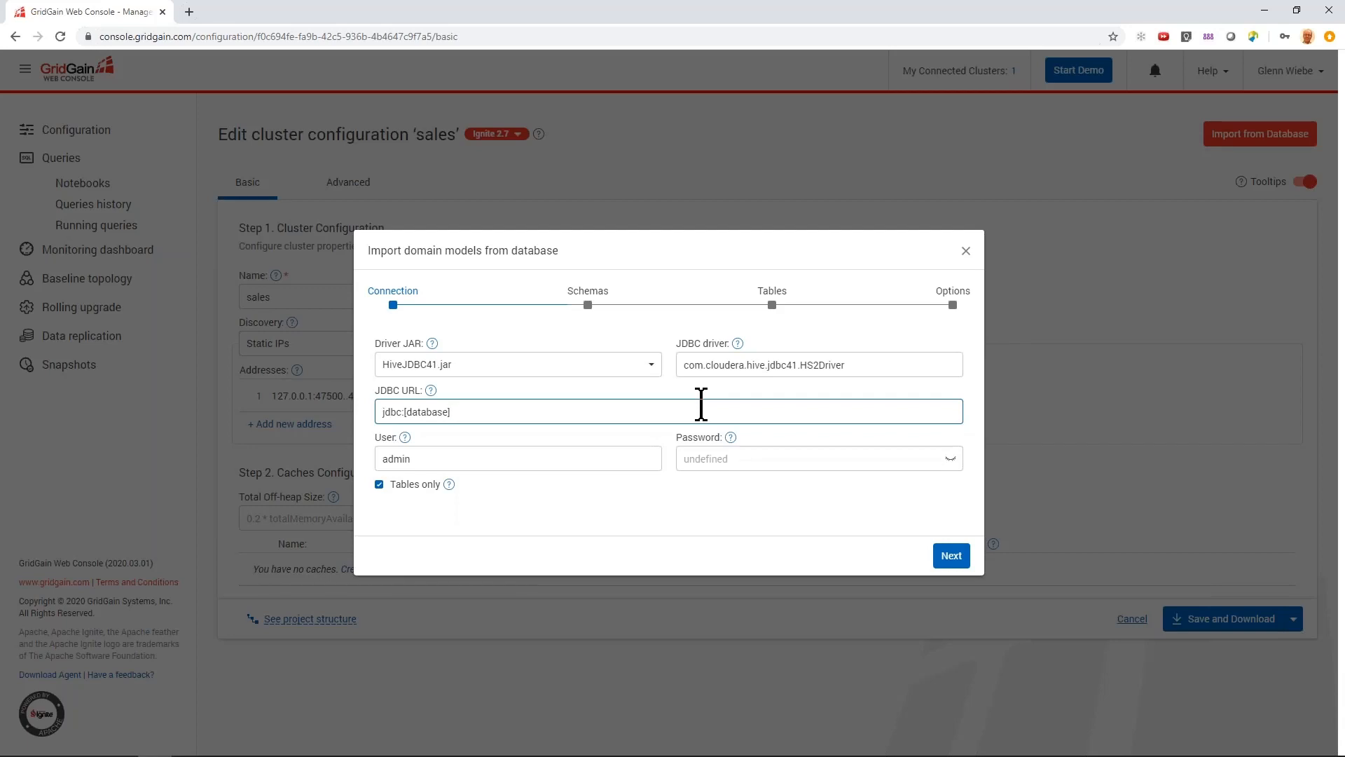
{"action": "left_click", "coordinate": [651, 364]}
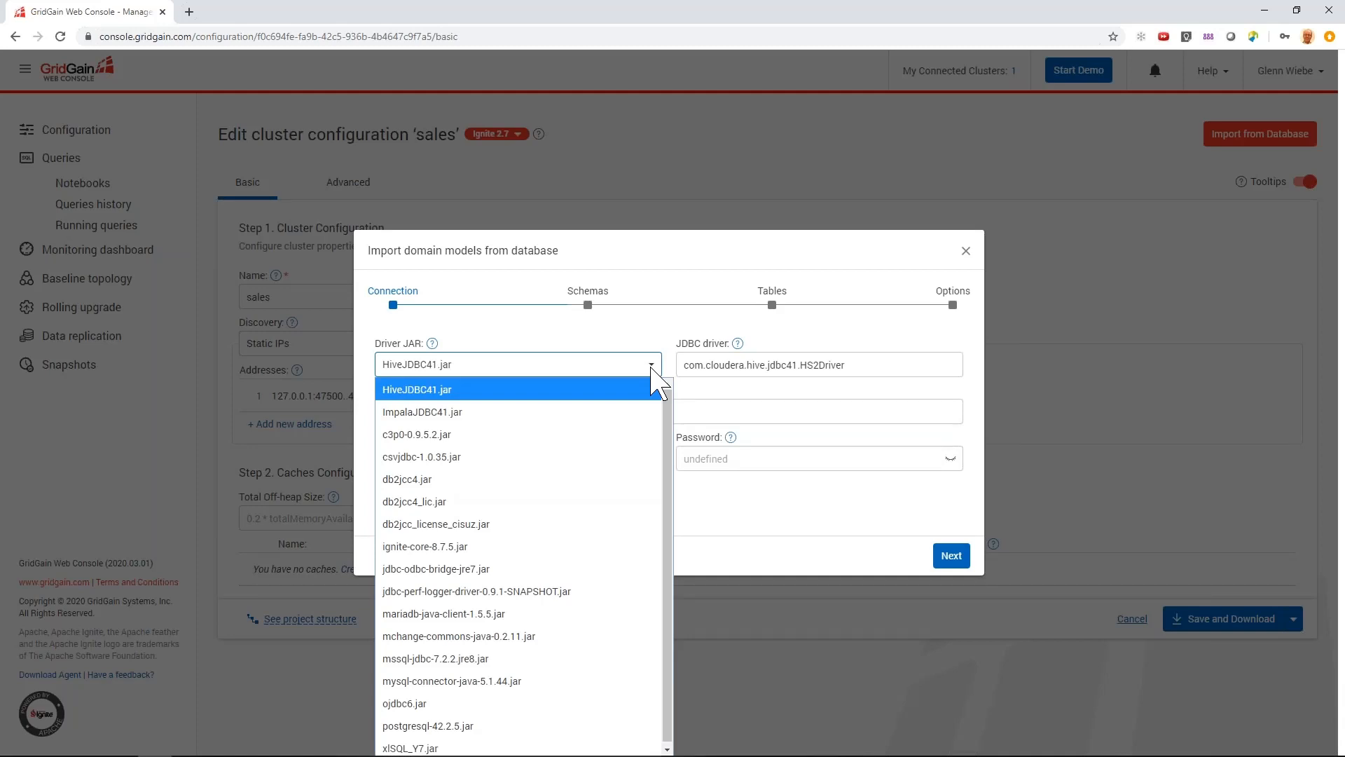
{"action": "left_click", "coordinate": [486, 681]}
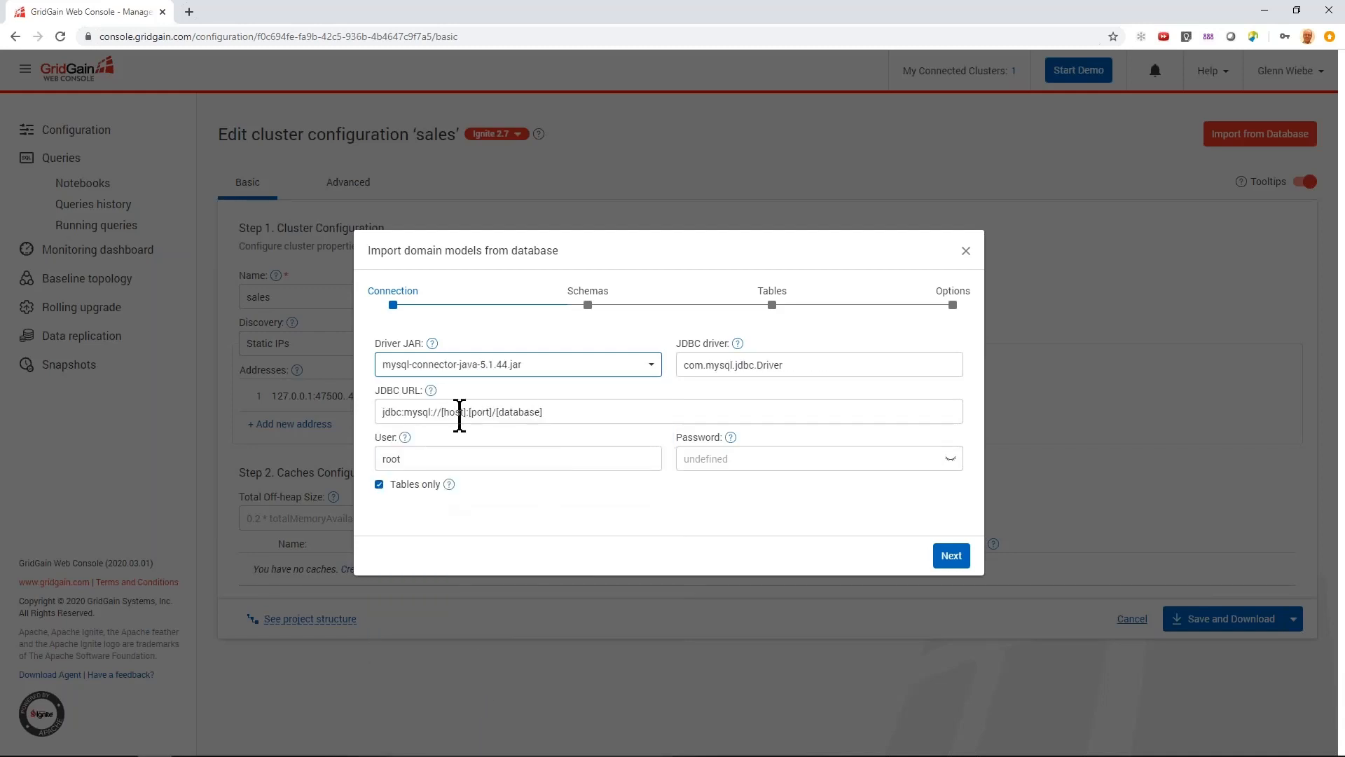
Connect to the JDBC URL localhost:3306/classicmodels with the password and load its schemas.
{"action": "left_click_drag", "start_coordinate": [441, 412], "coordinate": [628, 394]}
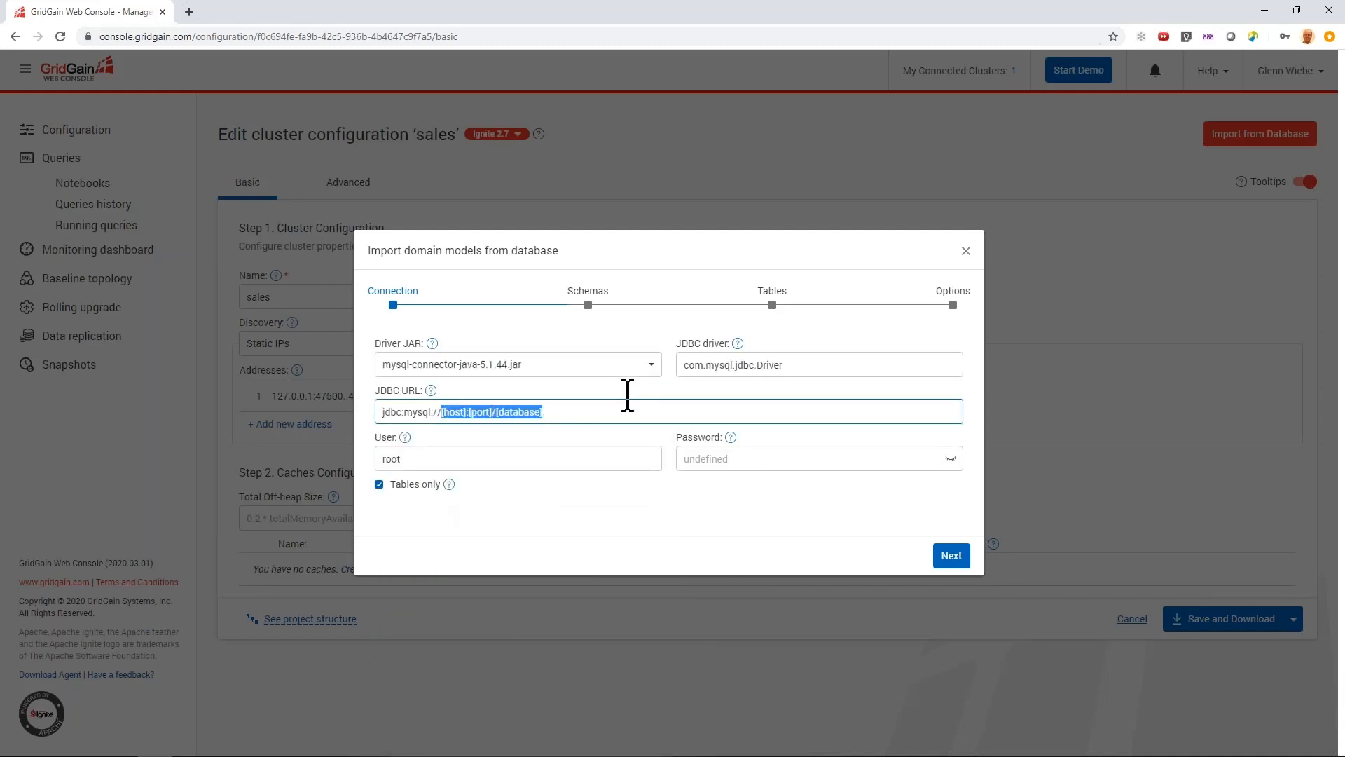
{"action": "type", "text": "localhost:"}
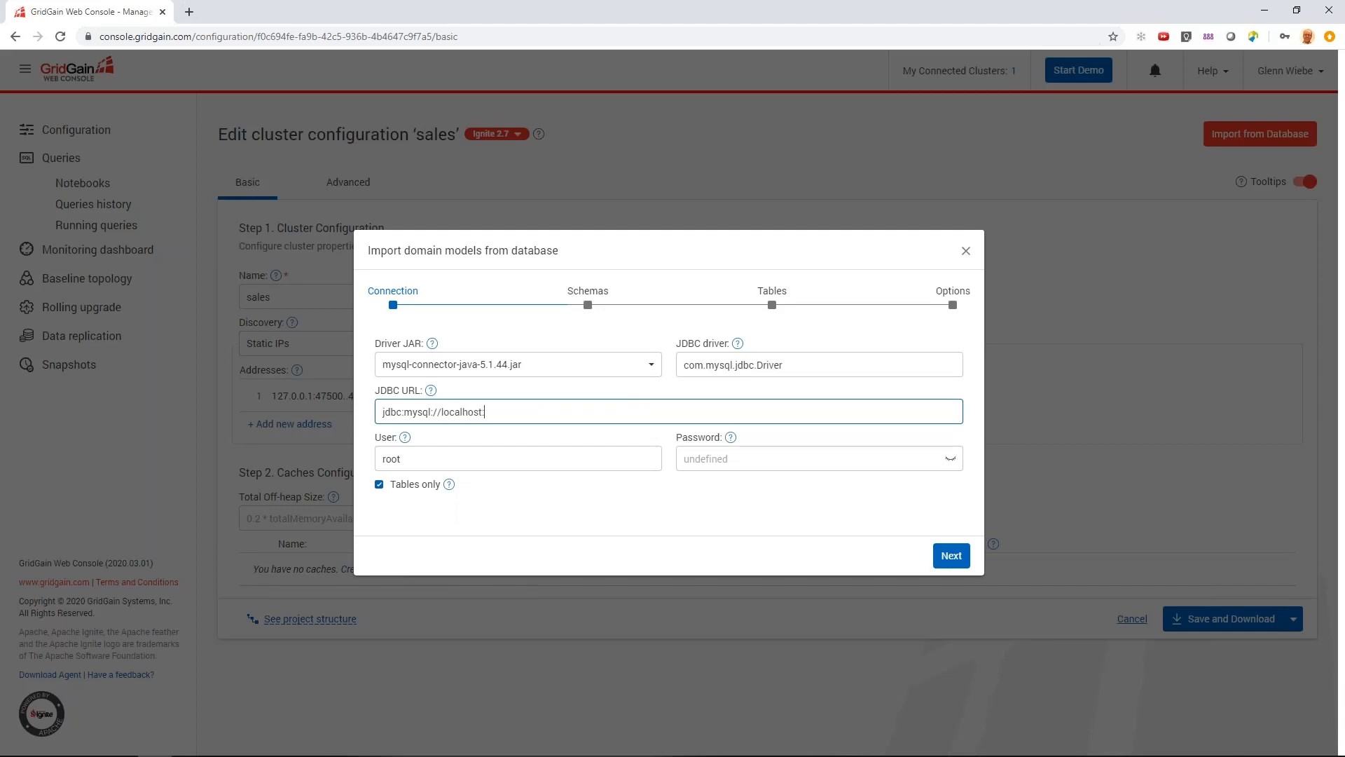
{"action": "type", "text": "3306/classica"}
{"action": "key", "text": "BackSpace"}
{"action": "type", "text": "models"}
{"action": "key", "text": "Tab"}
{"action": "key", "text": "Tab"}
{"action": "type", "text": "*********"}
{"action": "key", "text": "Tab"}
{"action": "left_click", "coordinate": [952, 557]}
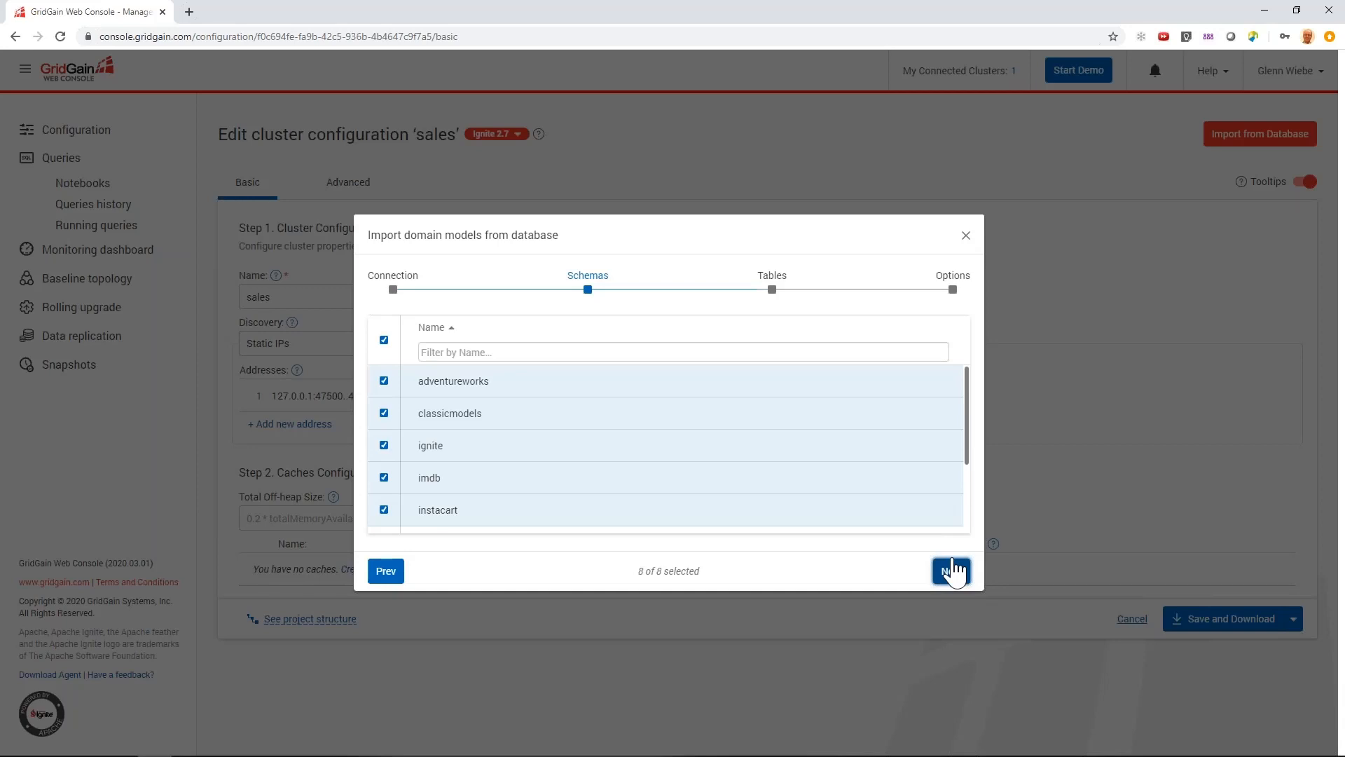
Keep only the classicmodels schema selected and continue to its tables.
{"action": "left_click", "coordinate": [384, 343]}
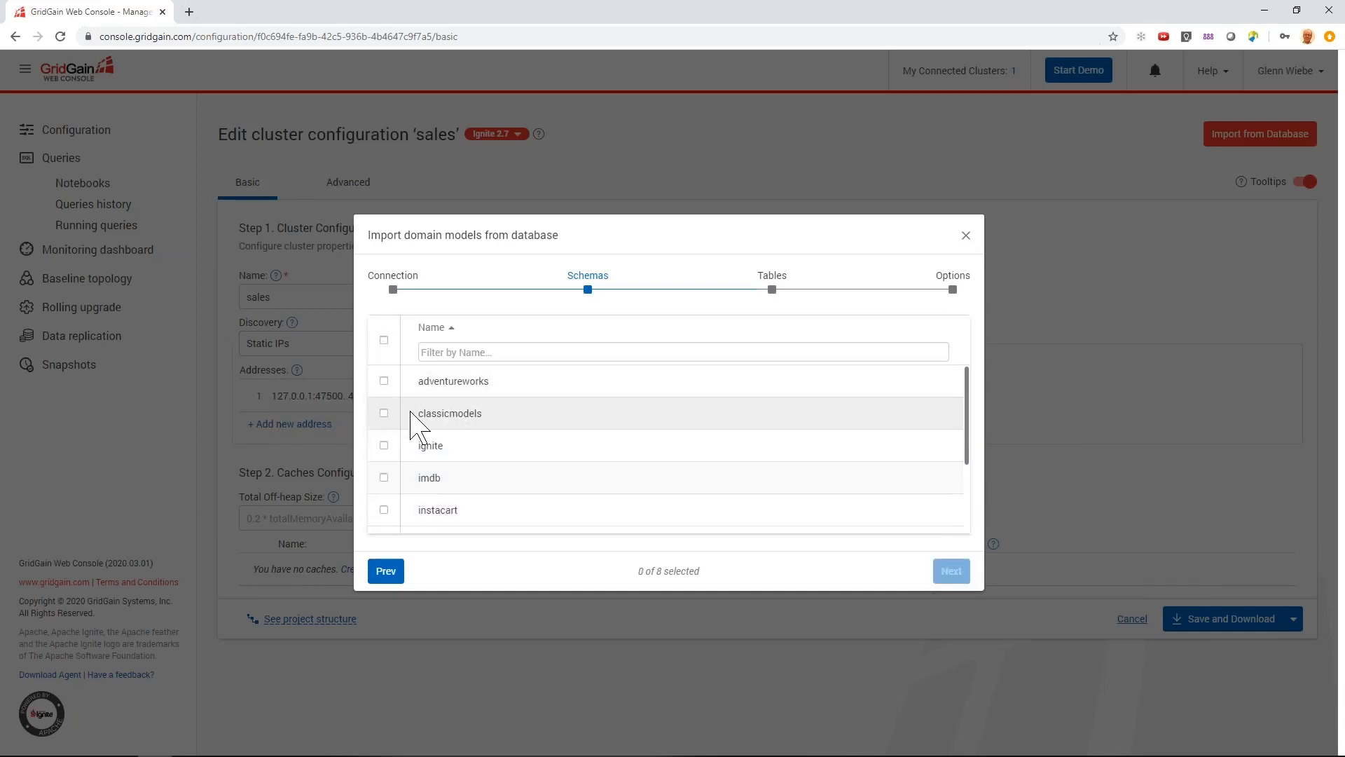
{"action": "left_click", "coordinate": [384, 413]}
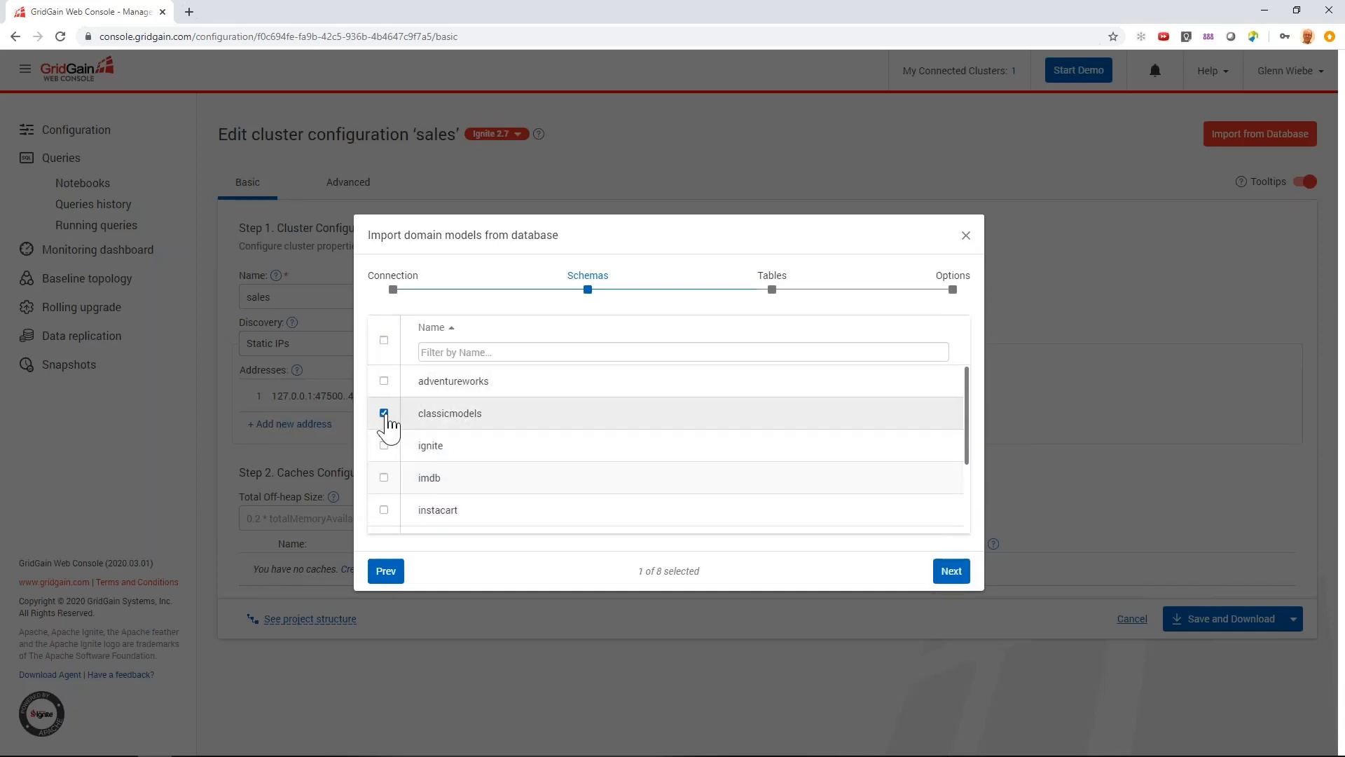
{"action": "left_click", "coordinate": [951, 571]}
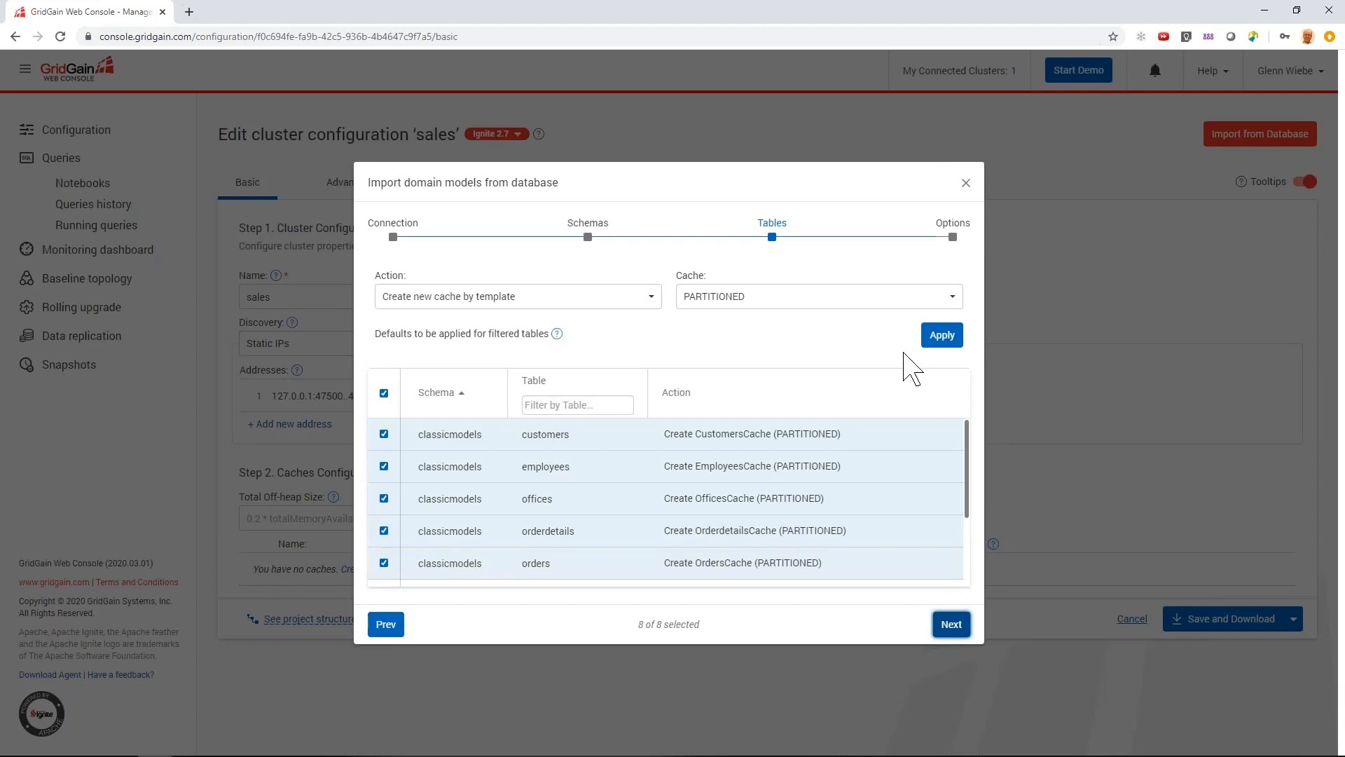
Apply REPLICATED as the cache mode for all imported table caches.
{"action": "left_click", "coordinate": [952, 299]}
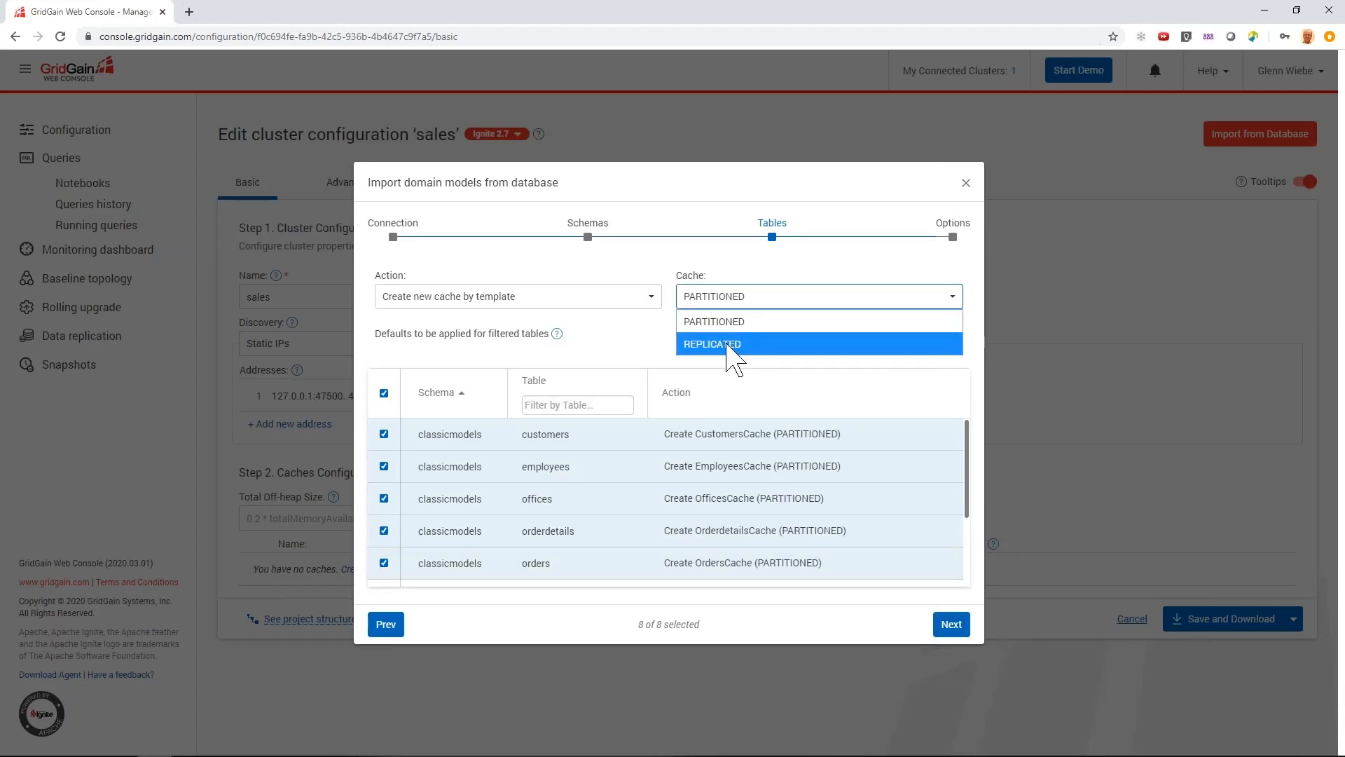
{"action": "left_click", "coordinate": [758, 344]}
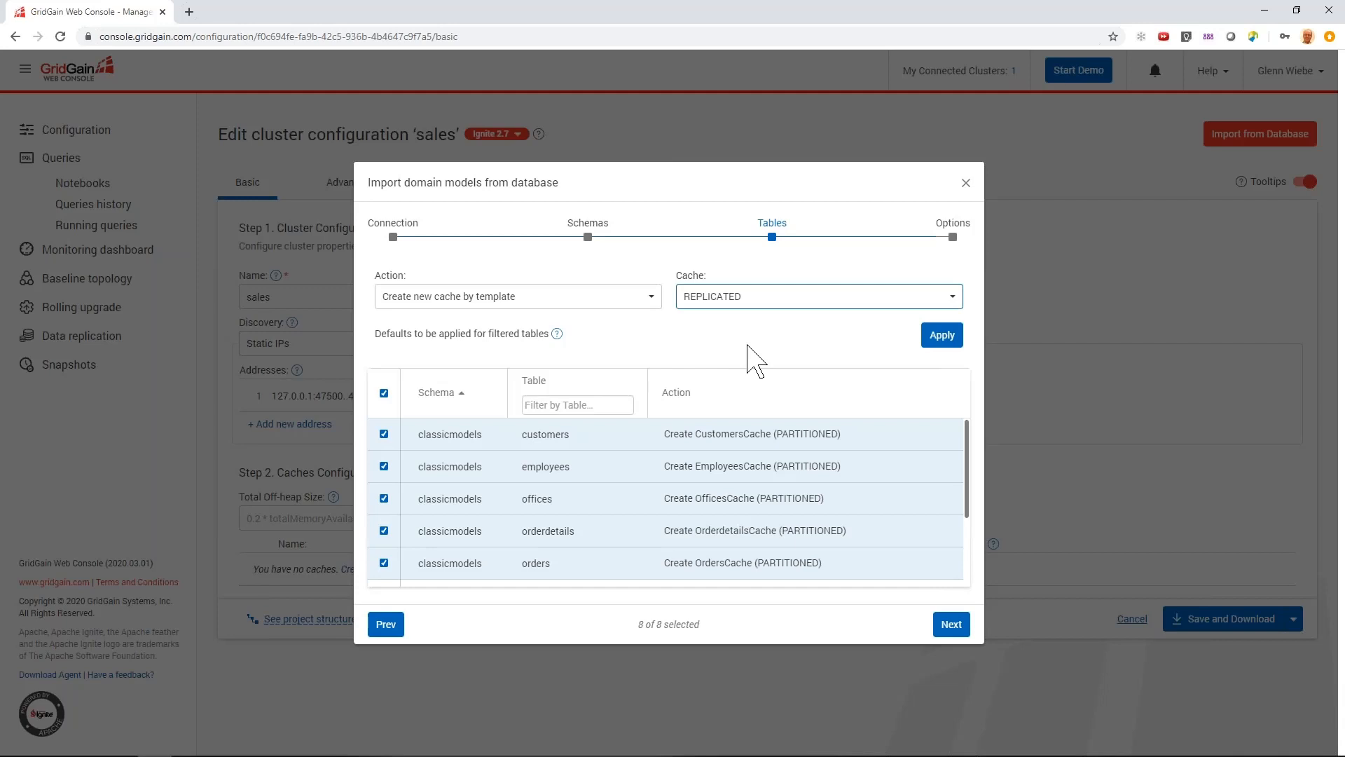
{"action": "left_click", "coordinate": [942, 337]}
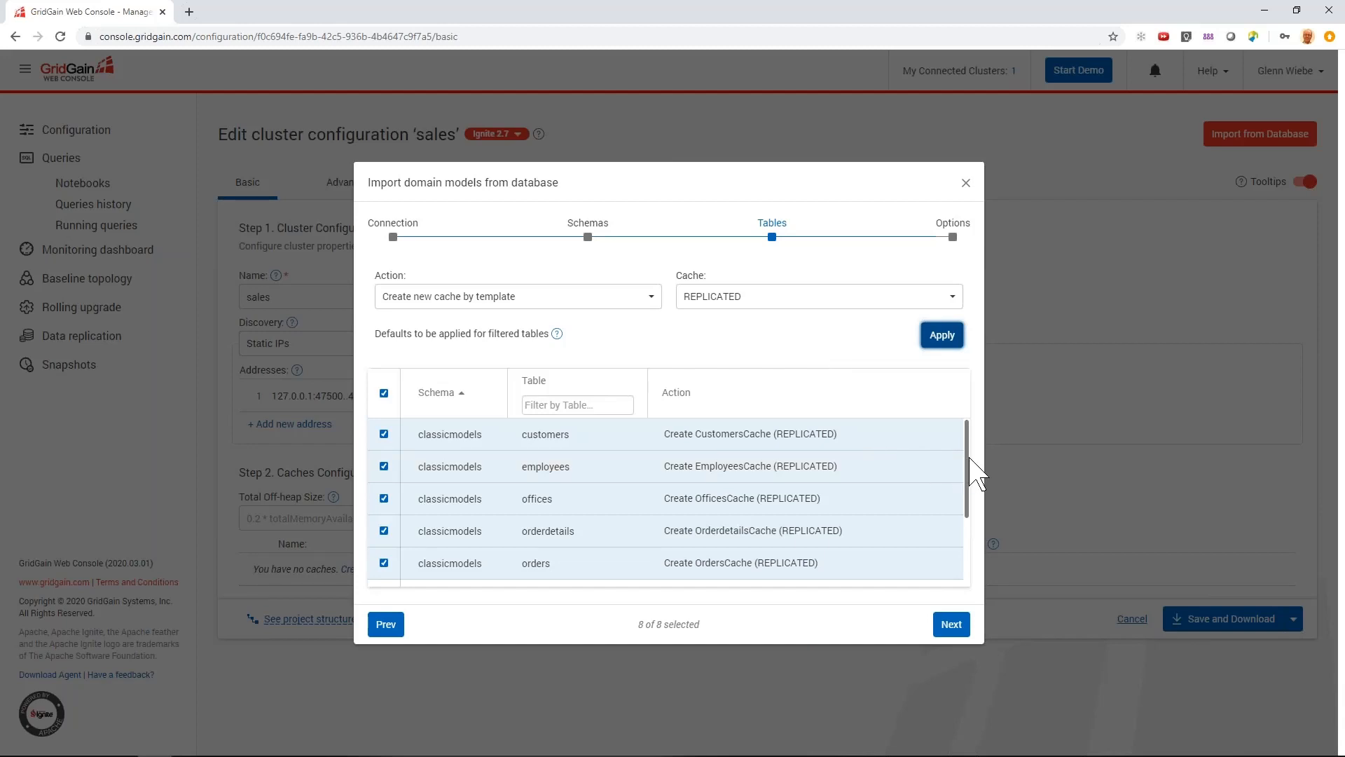
{"action": "left_click_drag", "start_coordinate": [969, 459], "coordinate": [969, 531]}
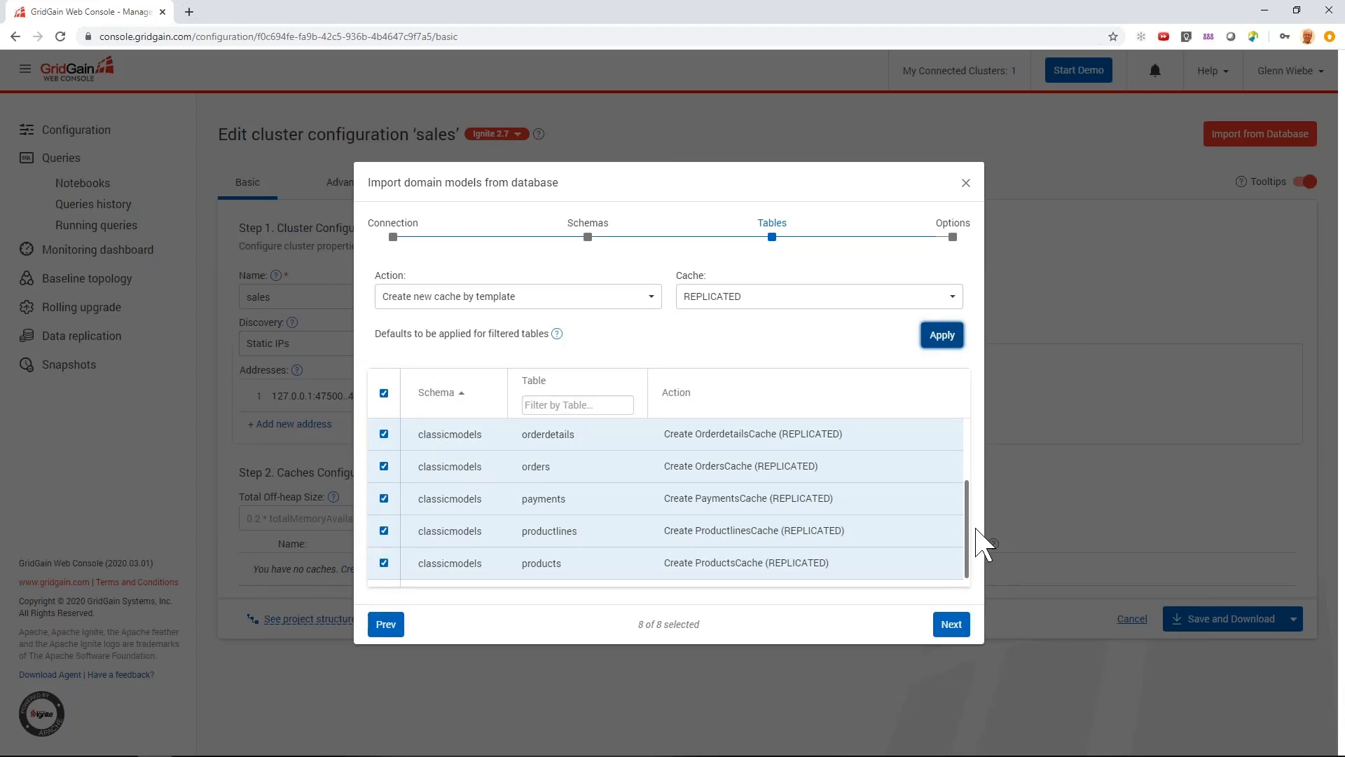
{"action": "left_click", "coordinate": [383, 465]}
{"action": "left_click", "coordinate": [384, 465]}
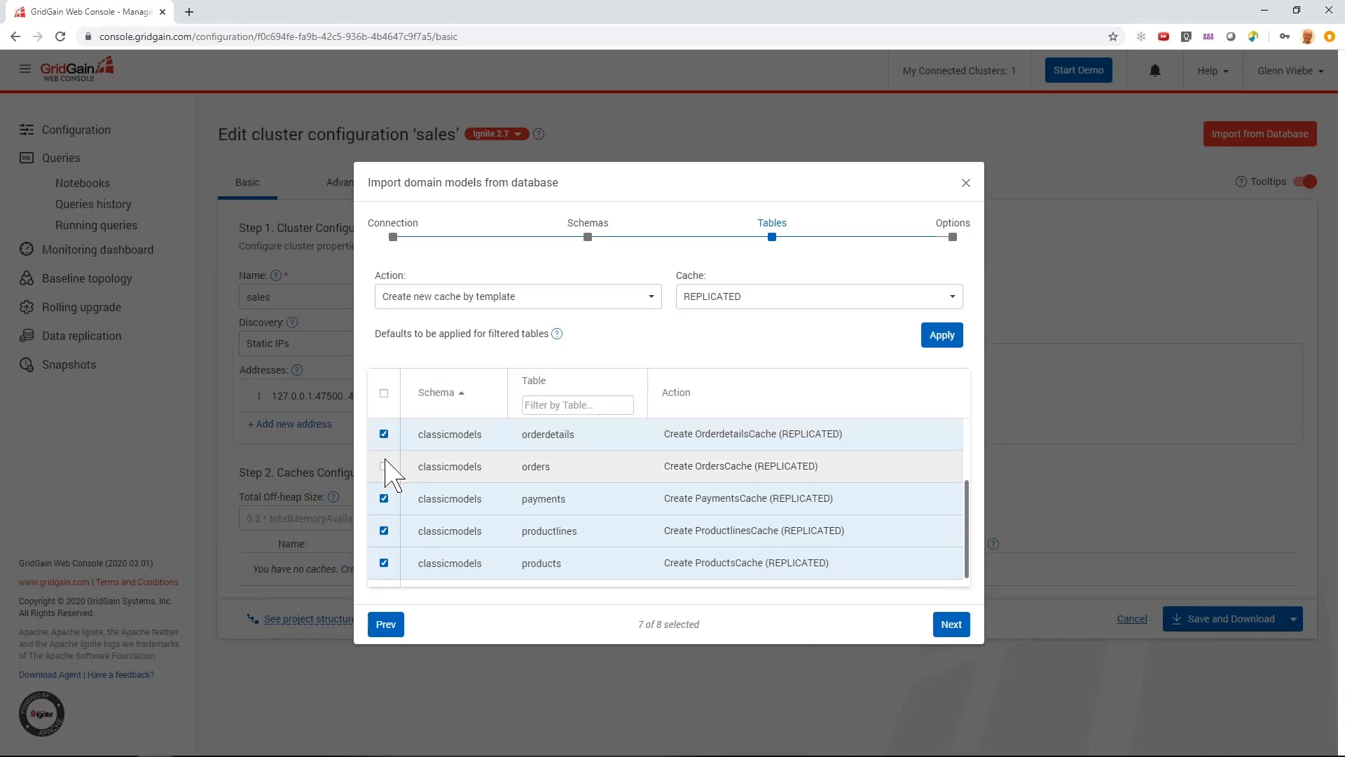
Make OrderdetailsCache and OrdersCache partitioned instead.
{"action": "left_click", "coordinate": [837, 446]}
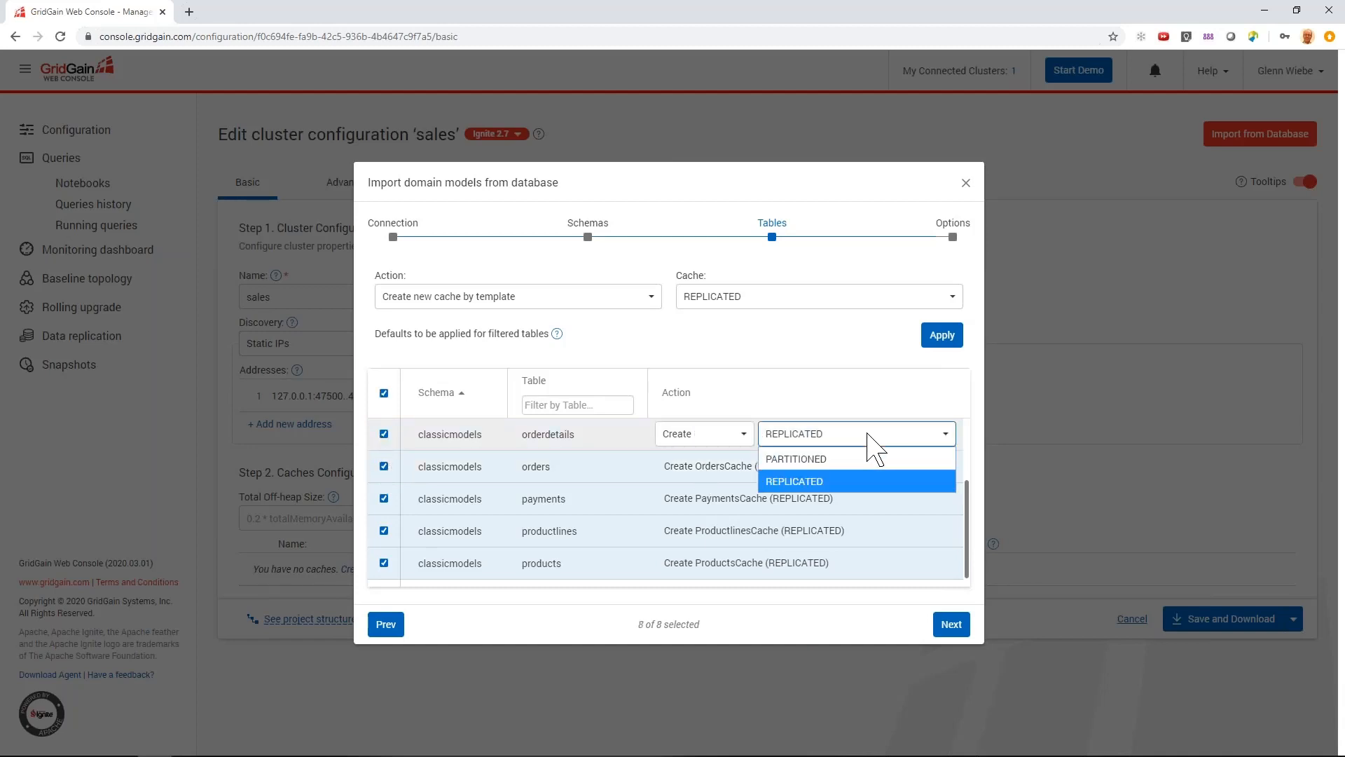
{"action": "left_click", "coordinate": [842, 460]}
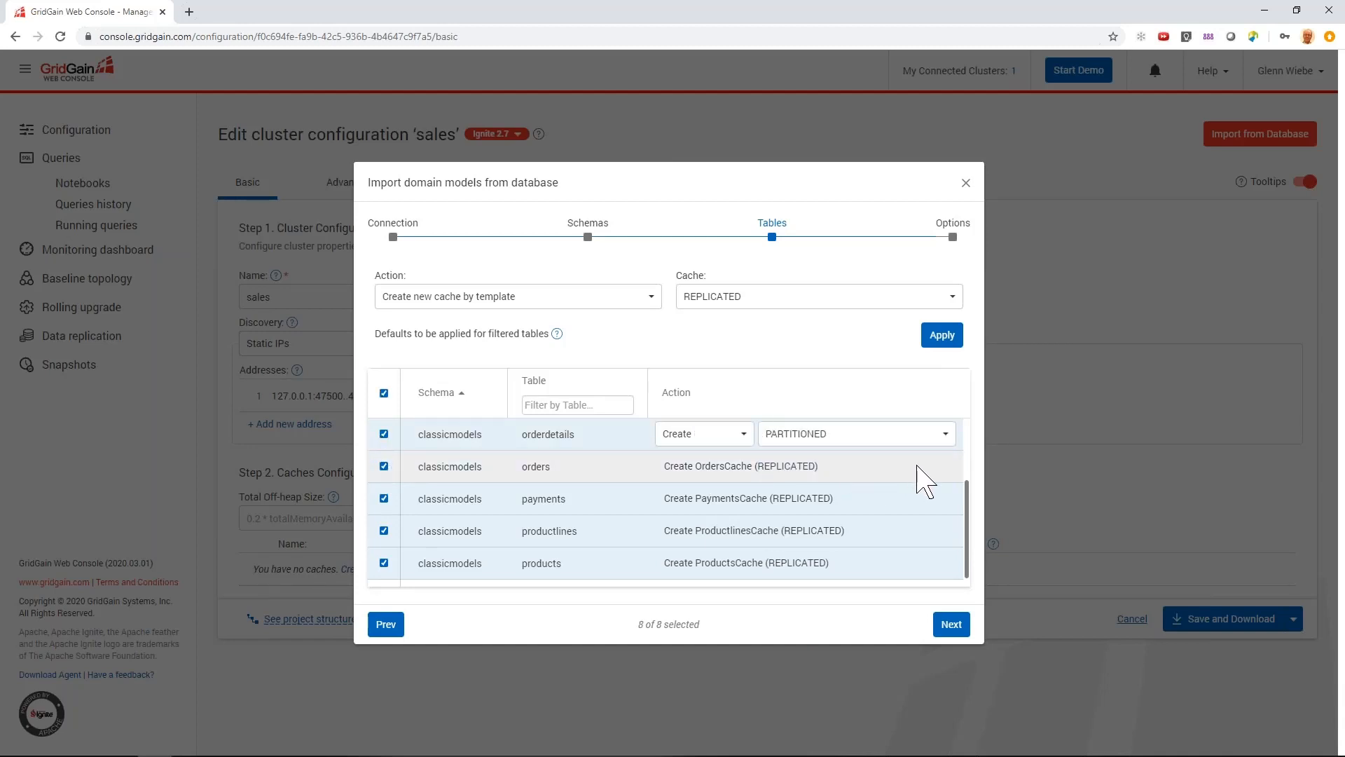
{"action": "left_click", "coordinate": [689, 465]}
{"action": "left_click", "coordinate": [926, 472]}
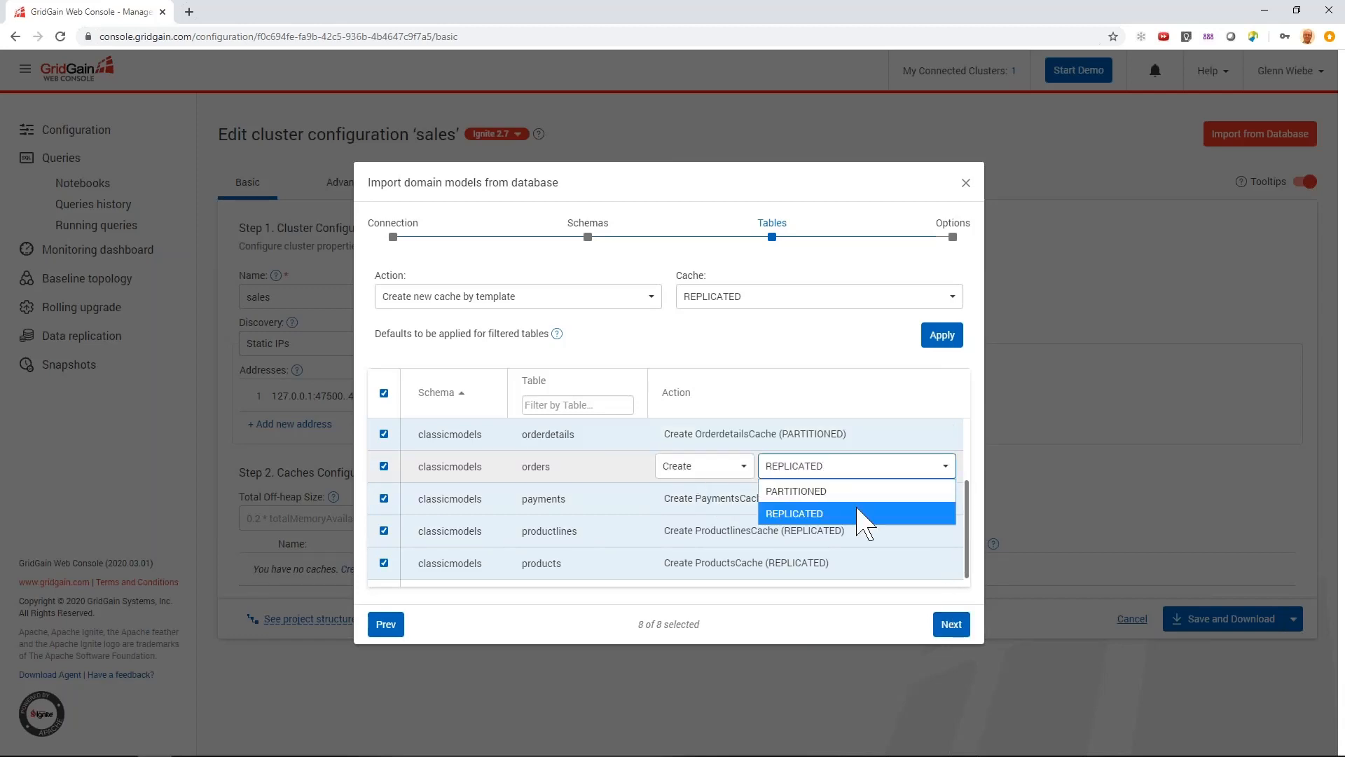
{"action": "left_click", "coordinate": [841, 494]}
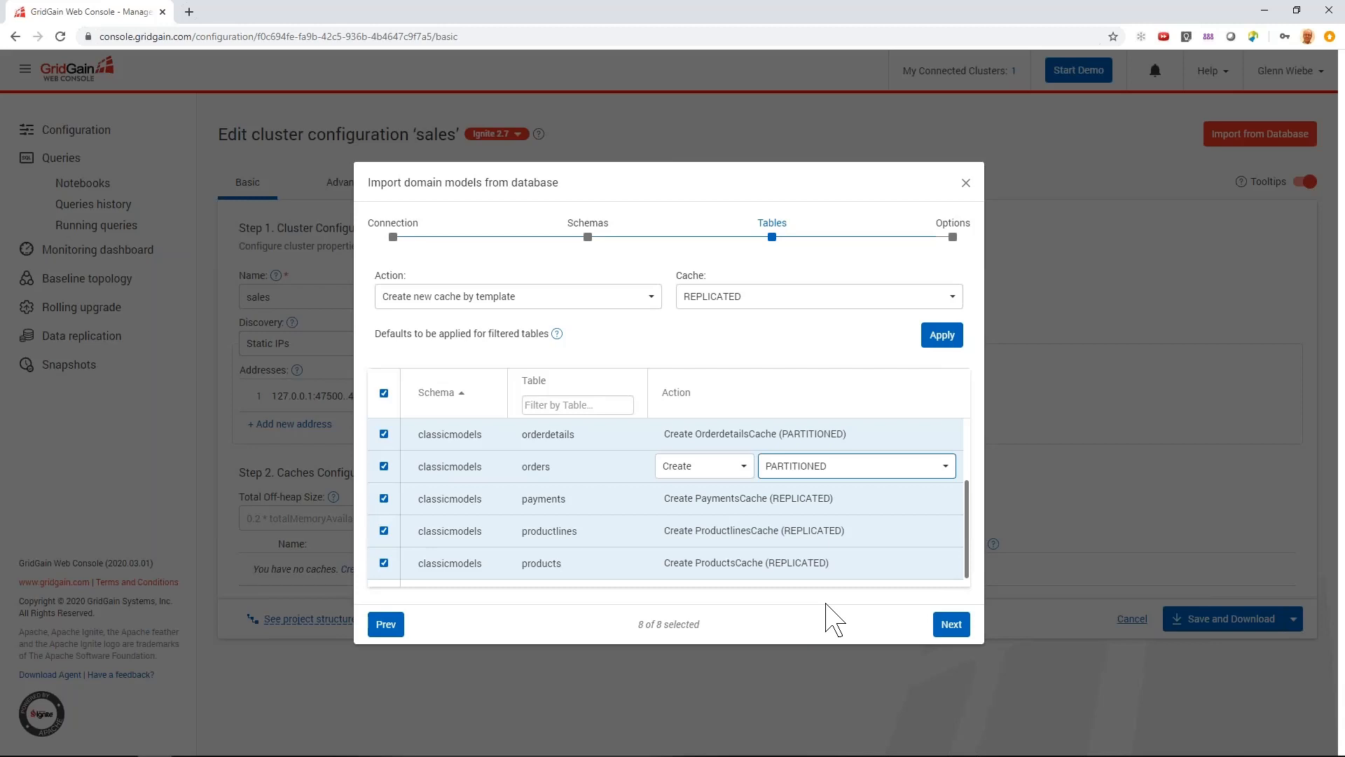
Adjust the package name, save the imported domain models and decline saving the password.
{"action": "left_click", "coordinate": [949, 627]}
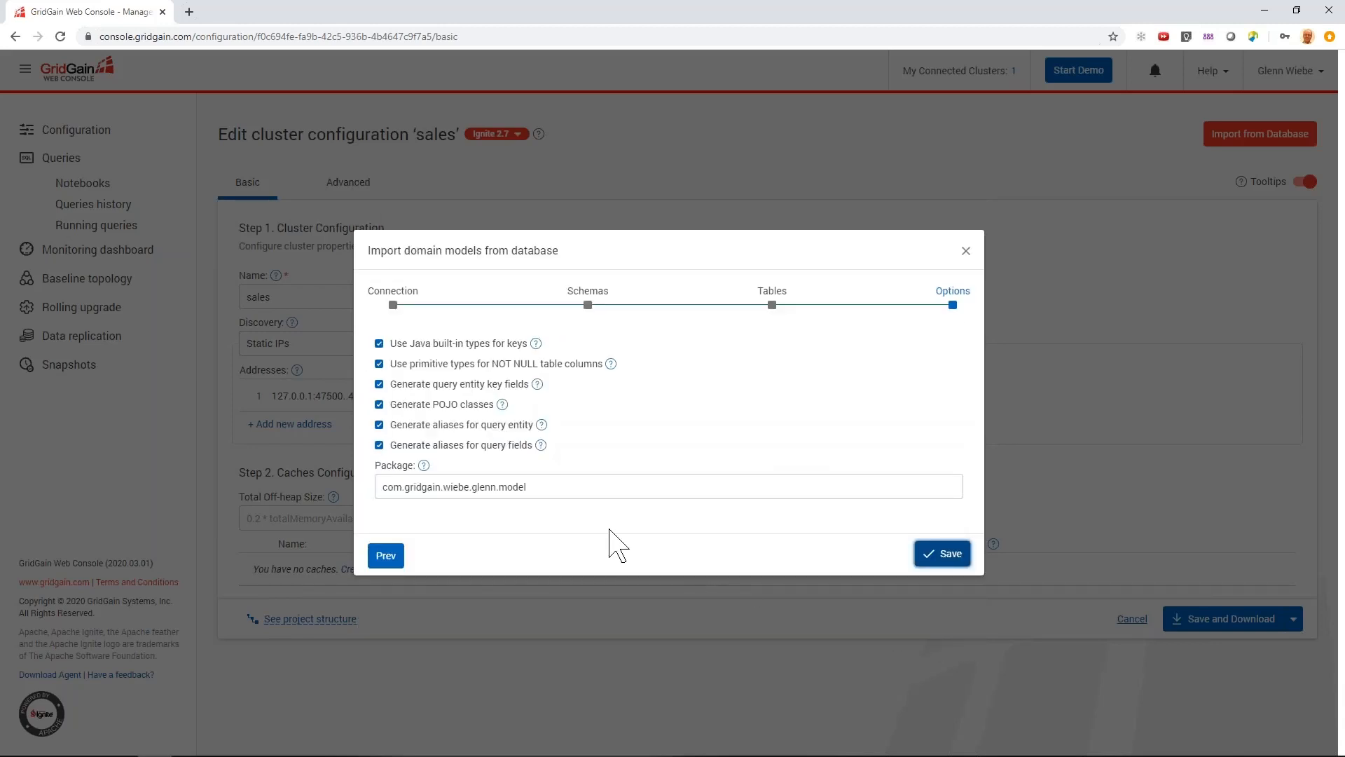
{"action": "left_click_drag", "start_coordinate": [442, 485], "coordinate": [498, 485]}
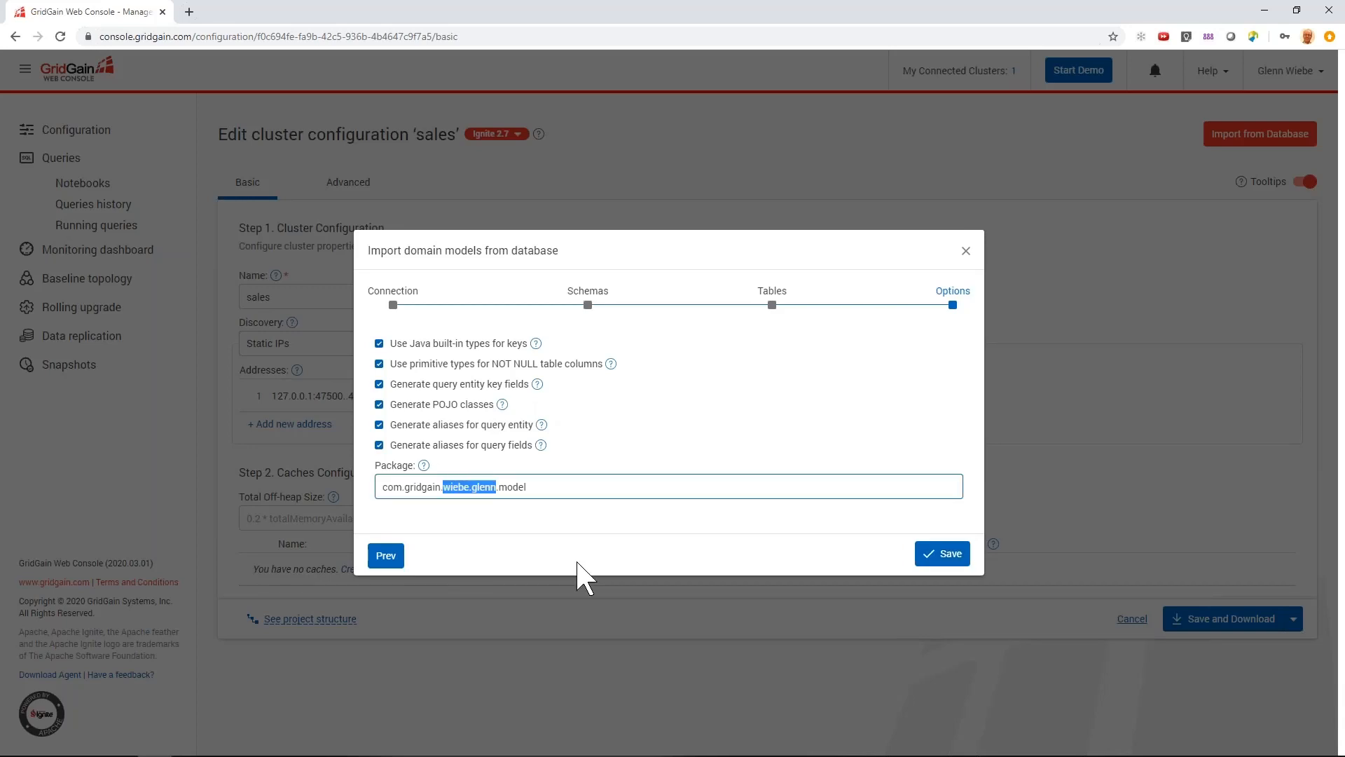
{"action": "type", "text": "sales"}
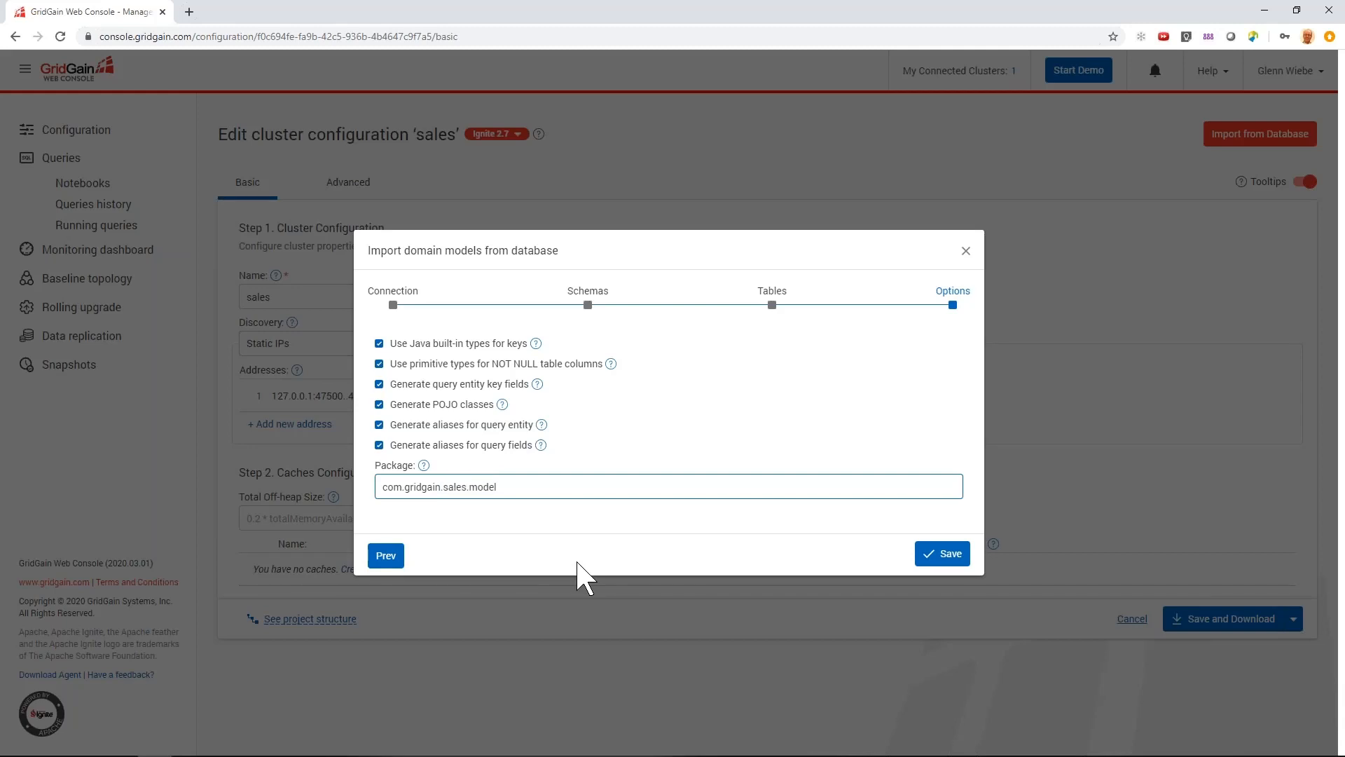
{"action": "left_click", "coordinate": [948, 558]}
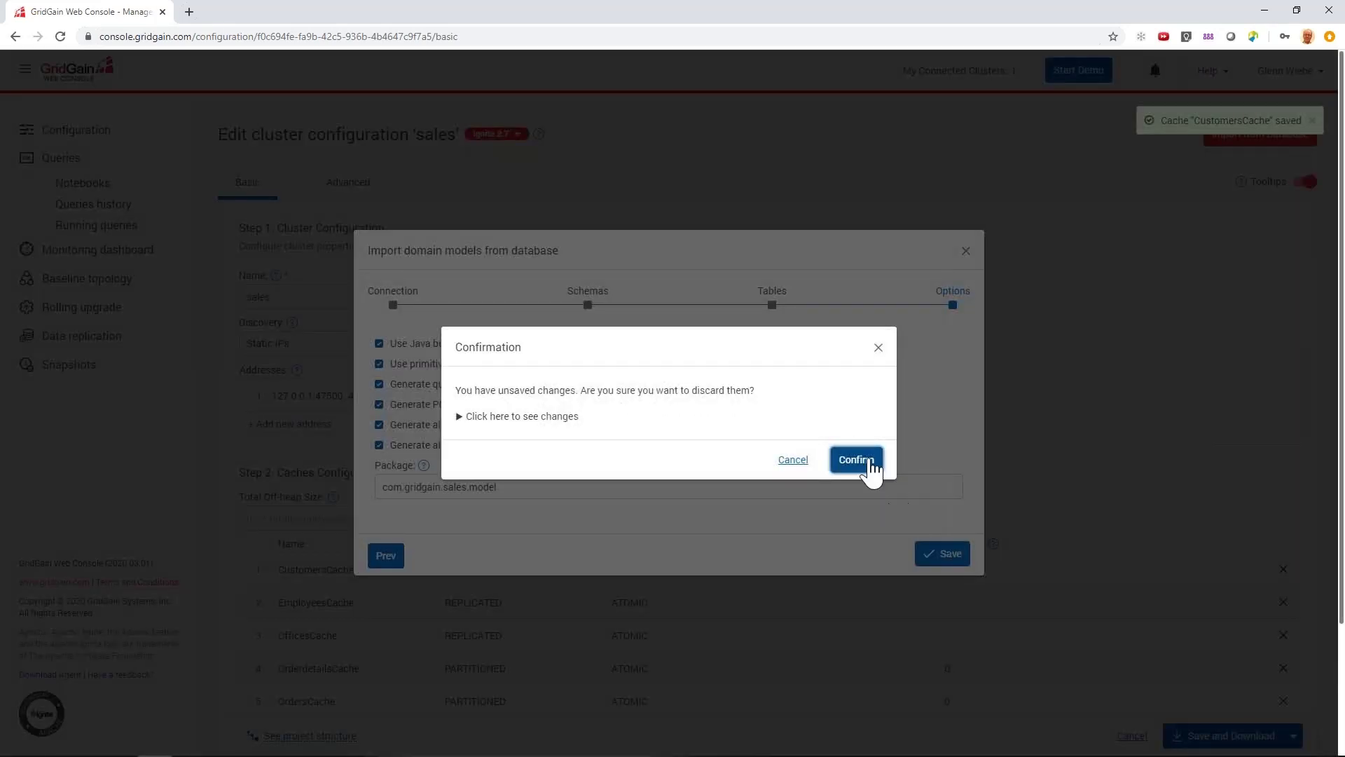
{"action": "left_click", "coordinate": [865, 464]}
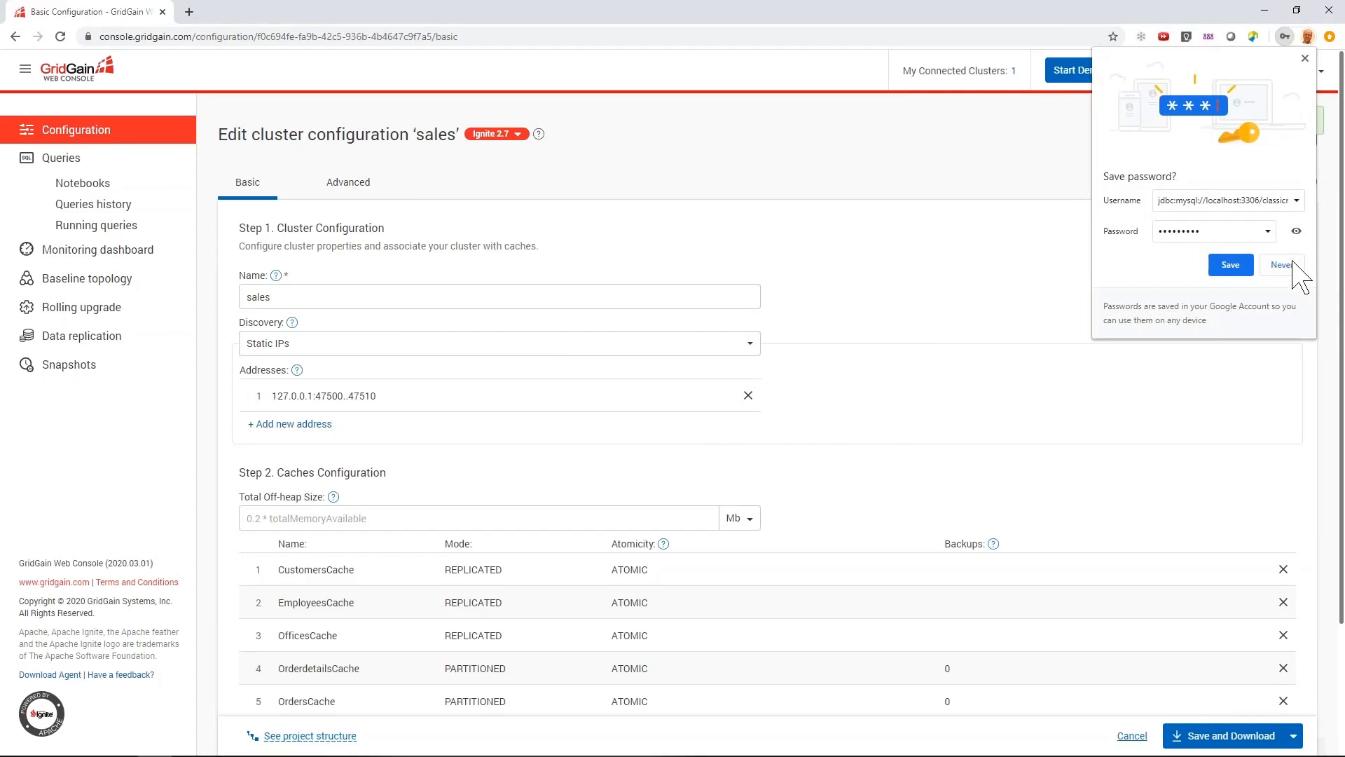
{"action": "left_click", "coordinate": [1282, 264]}
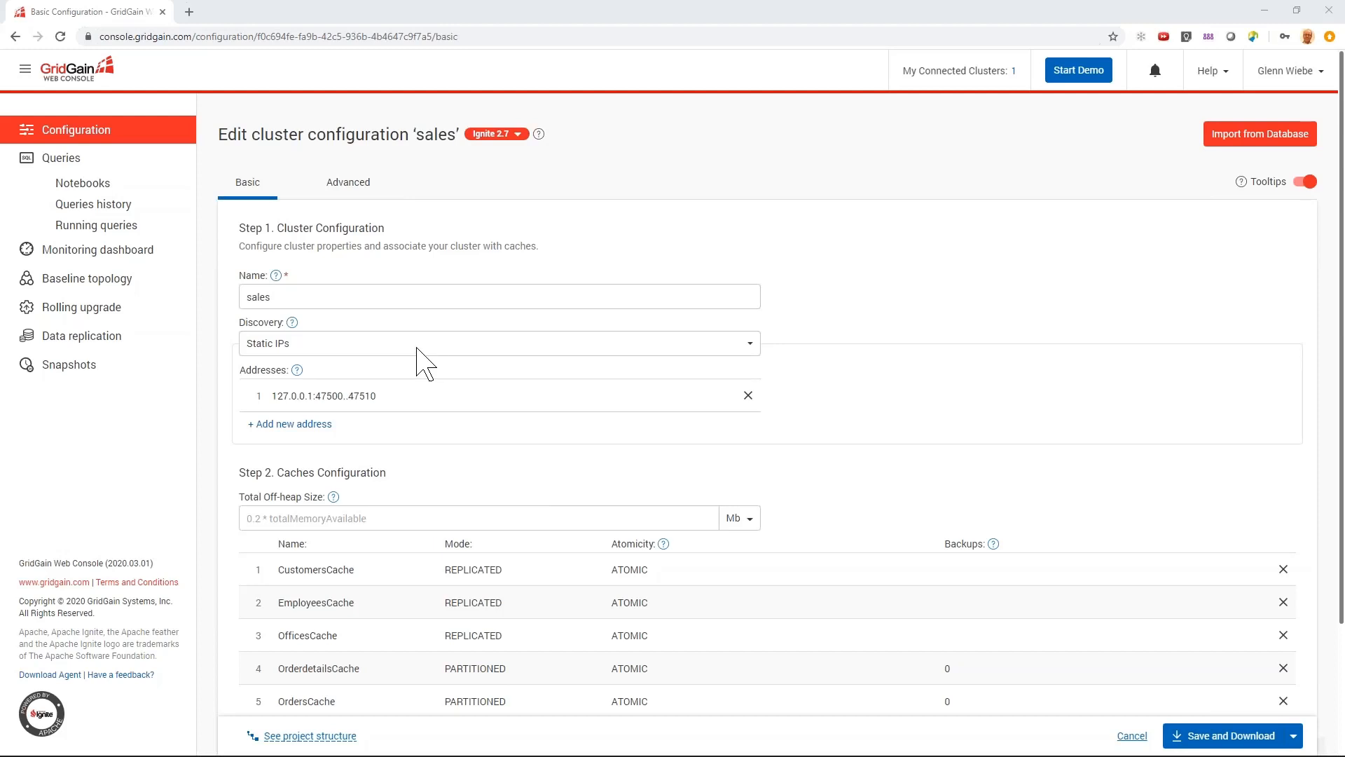
Switch the sales configuration to its Advanced settings.
{"action": "left_click", "coordinate": [339, 195]}
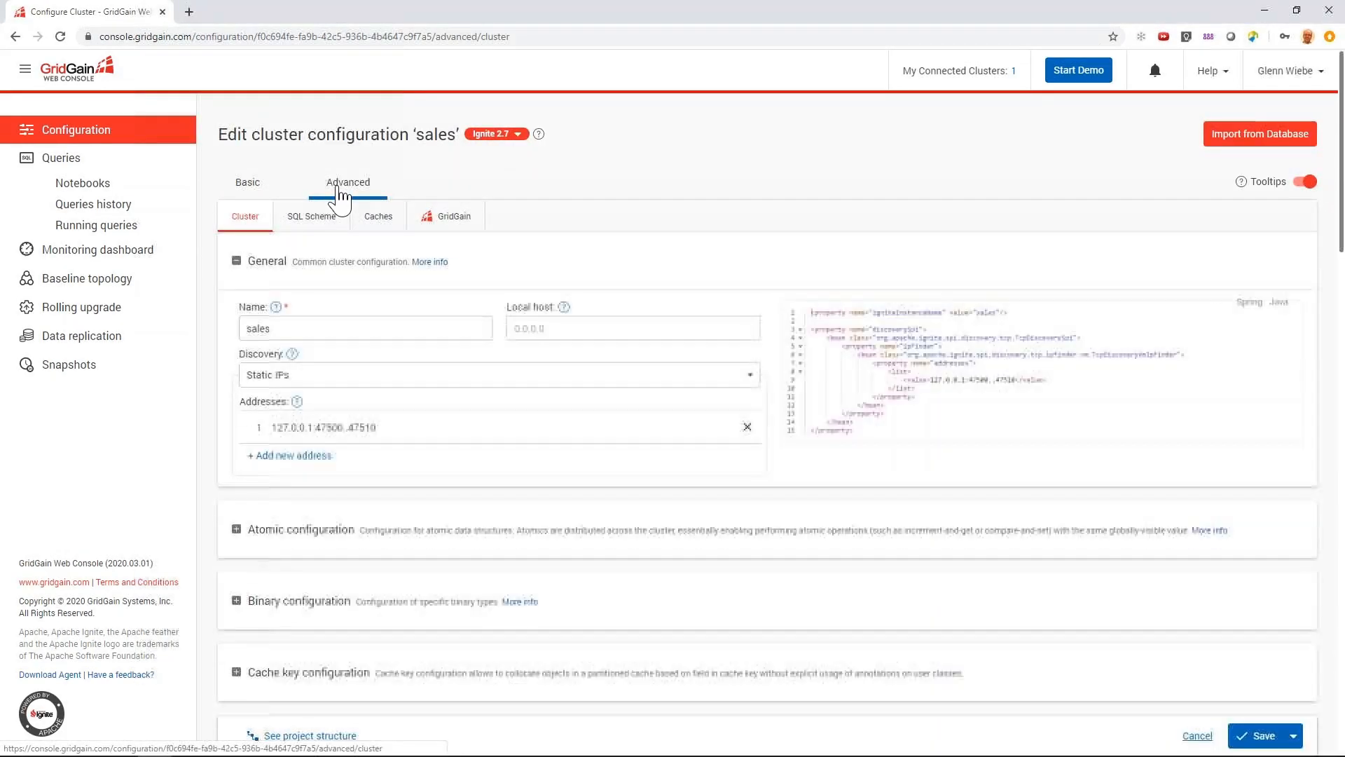
Enable the client connector on port 11800 and save the sales cluster.
{"action": "left_click", "coordinate": [237, 263]}
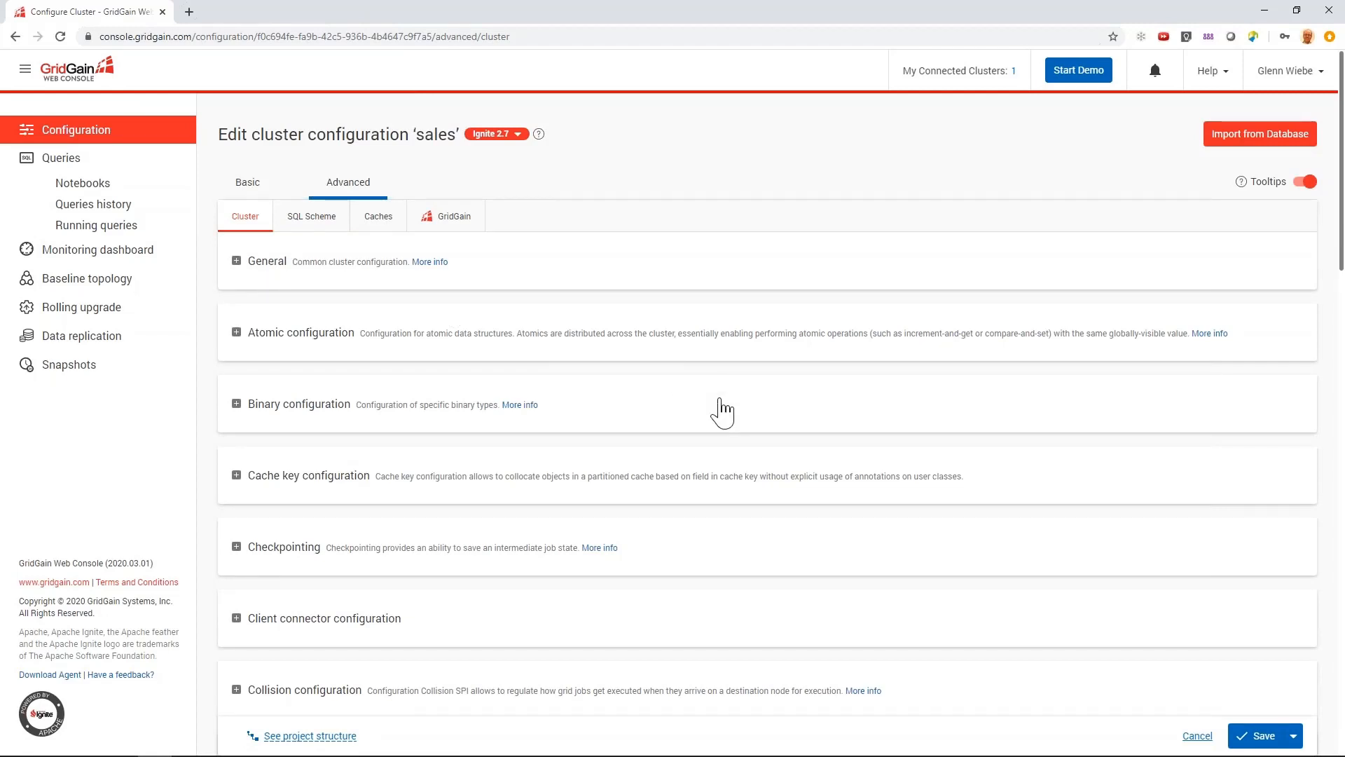
{"action": "left_click", "coordinate": [252, 622]}
{"action": "scroll", "coordinate": [617, 540], "scroll_direction": "down", "scroll_amount": 1}
{"action": "scroll", "coordinate": [612, 540], "scroll_direction": "down", "scroll_amount": 1}
{"action": "left_click", "coordinate": [244, 455]}
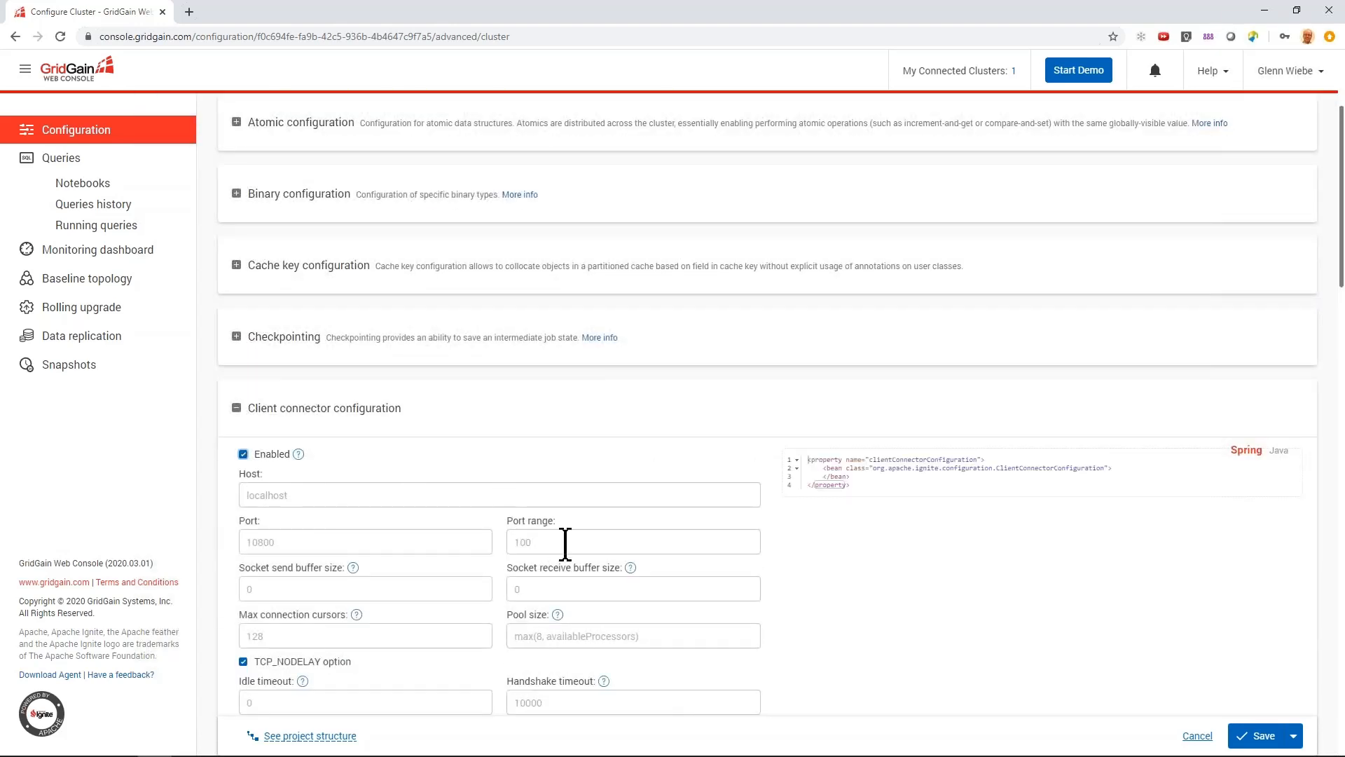
{"action": "left_click", "coordinate": [372, 540]}
{"action": "type", "text": "1"}
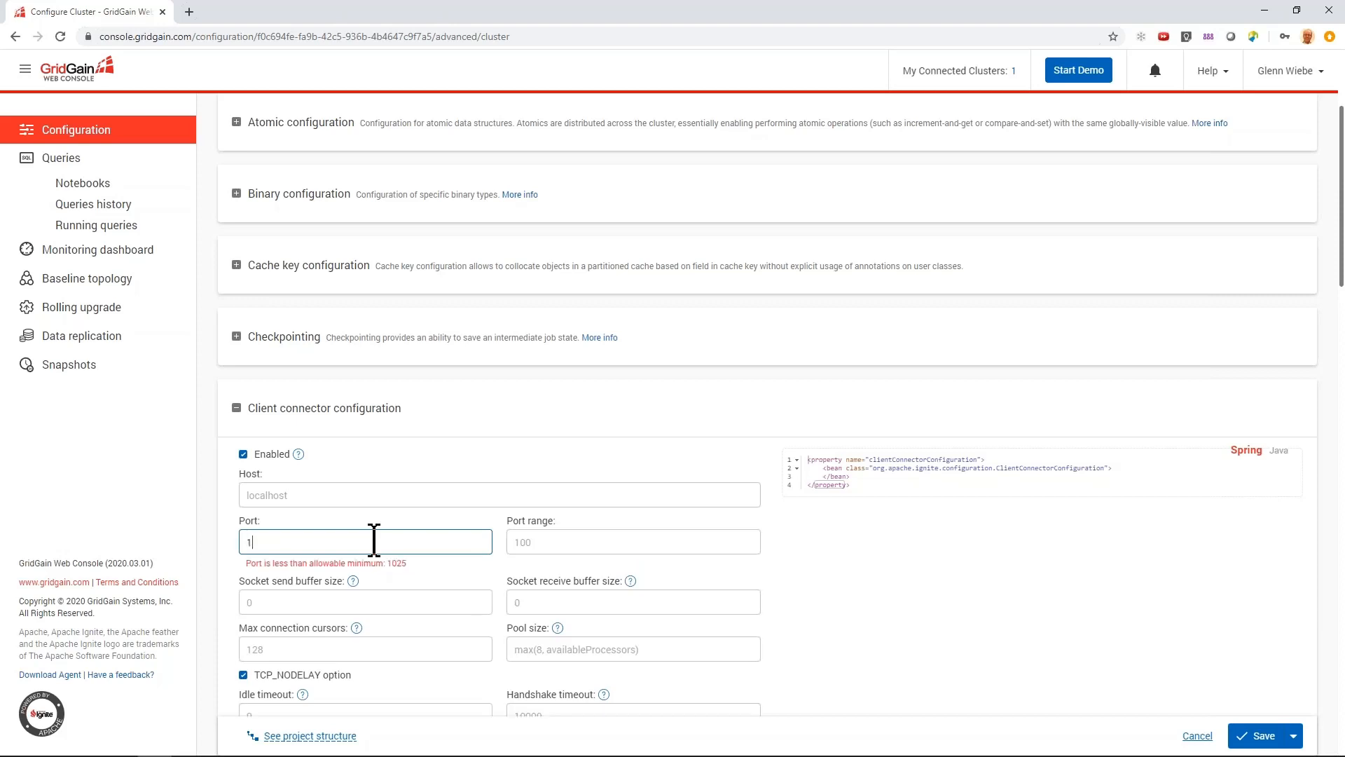
{"action": "type", "text": "1800"}
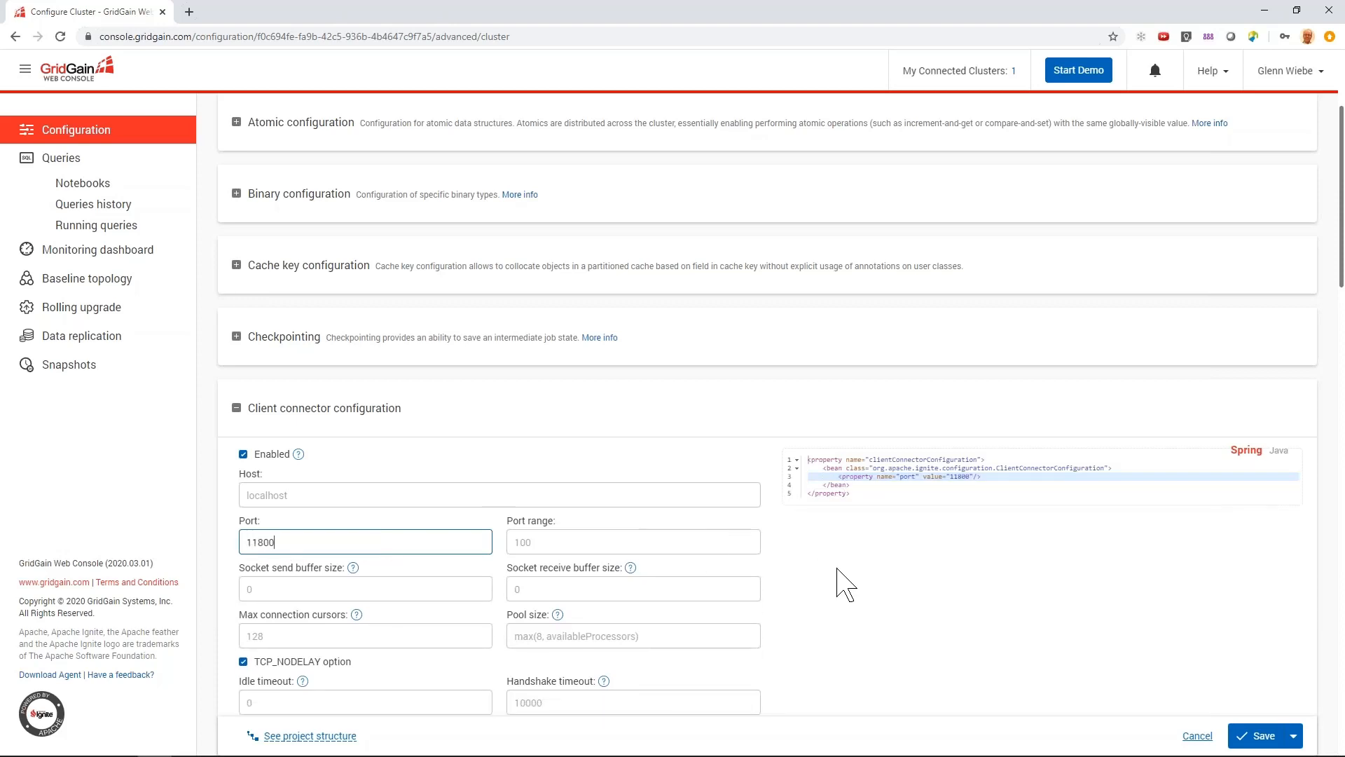
{"action": "scroll", "coordinate": [841, 585], "scroll_direction": "down", "scroll_amount": 2}
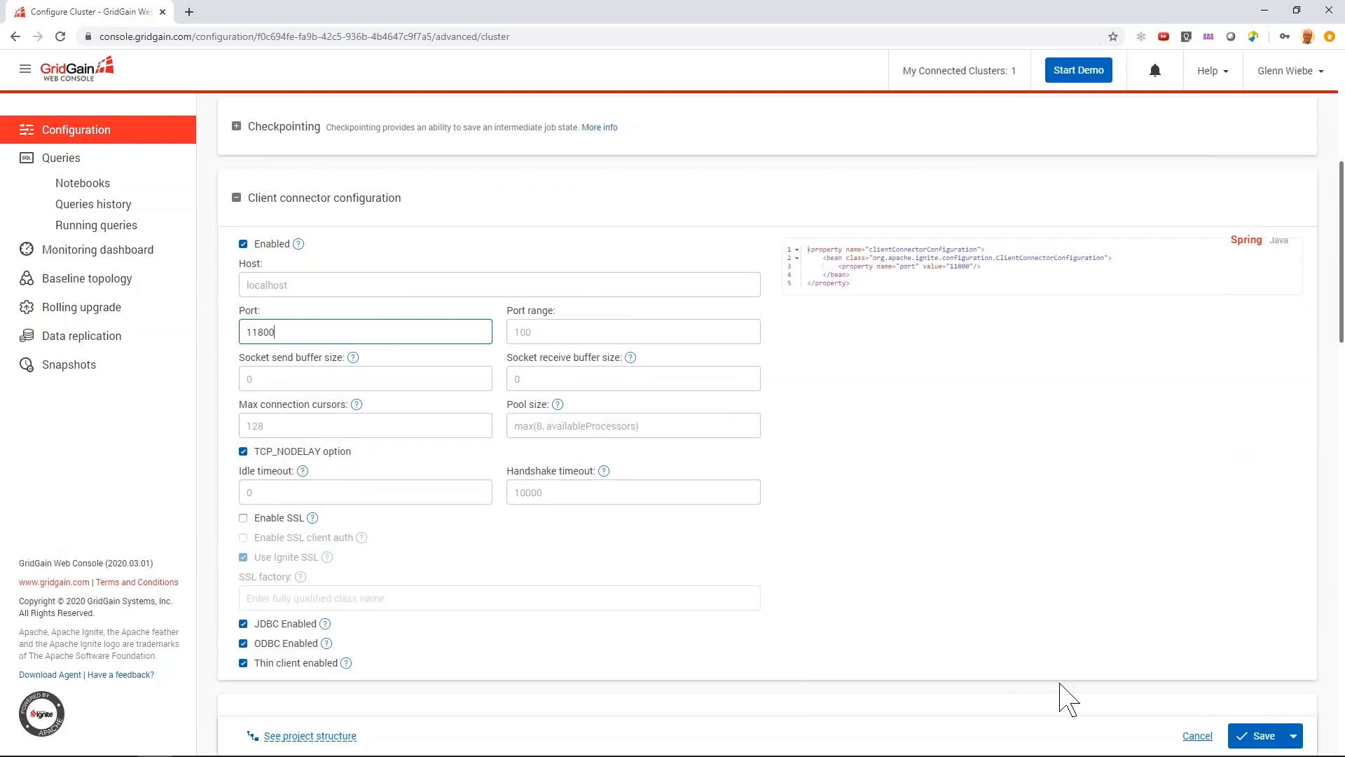
{"action": "left_click", "coordinate": [1261, 739]}
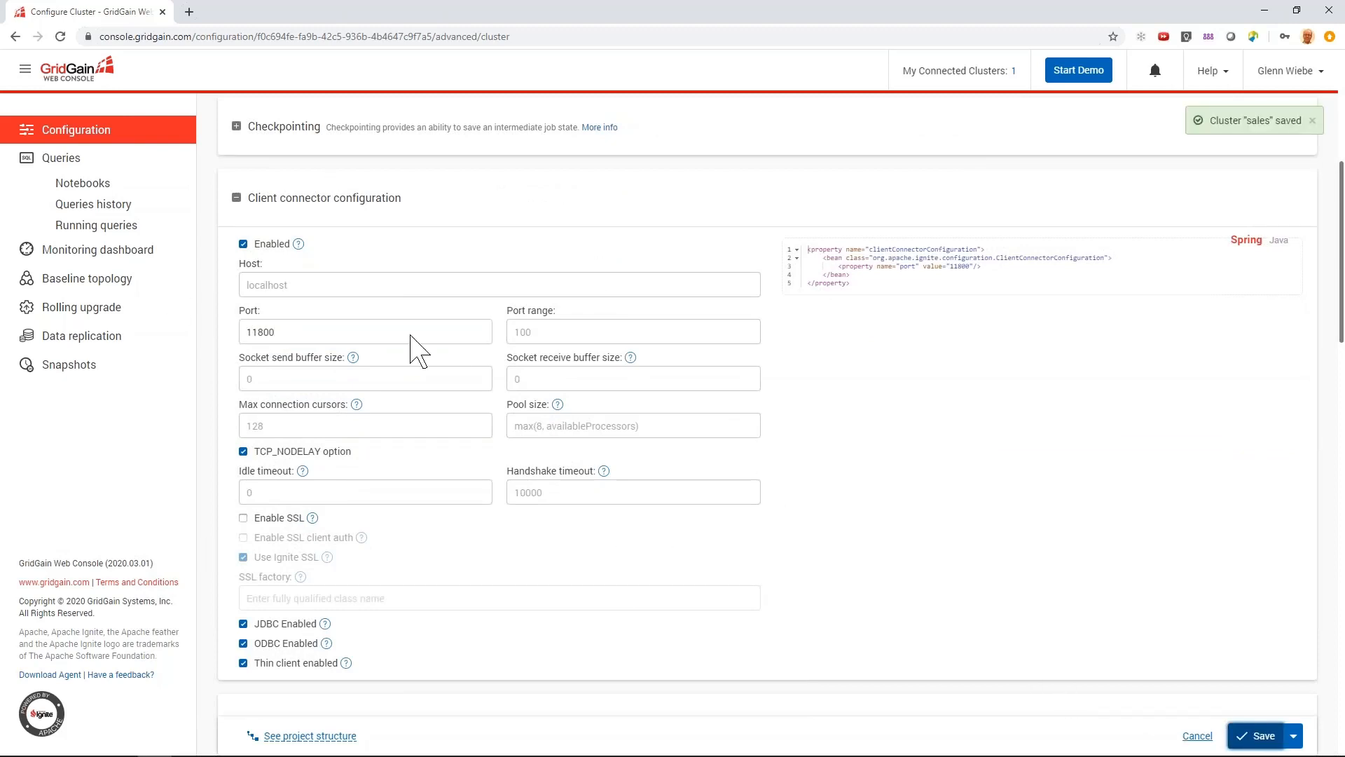
{"action": "left_click", "coordinate": [240, 206]}
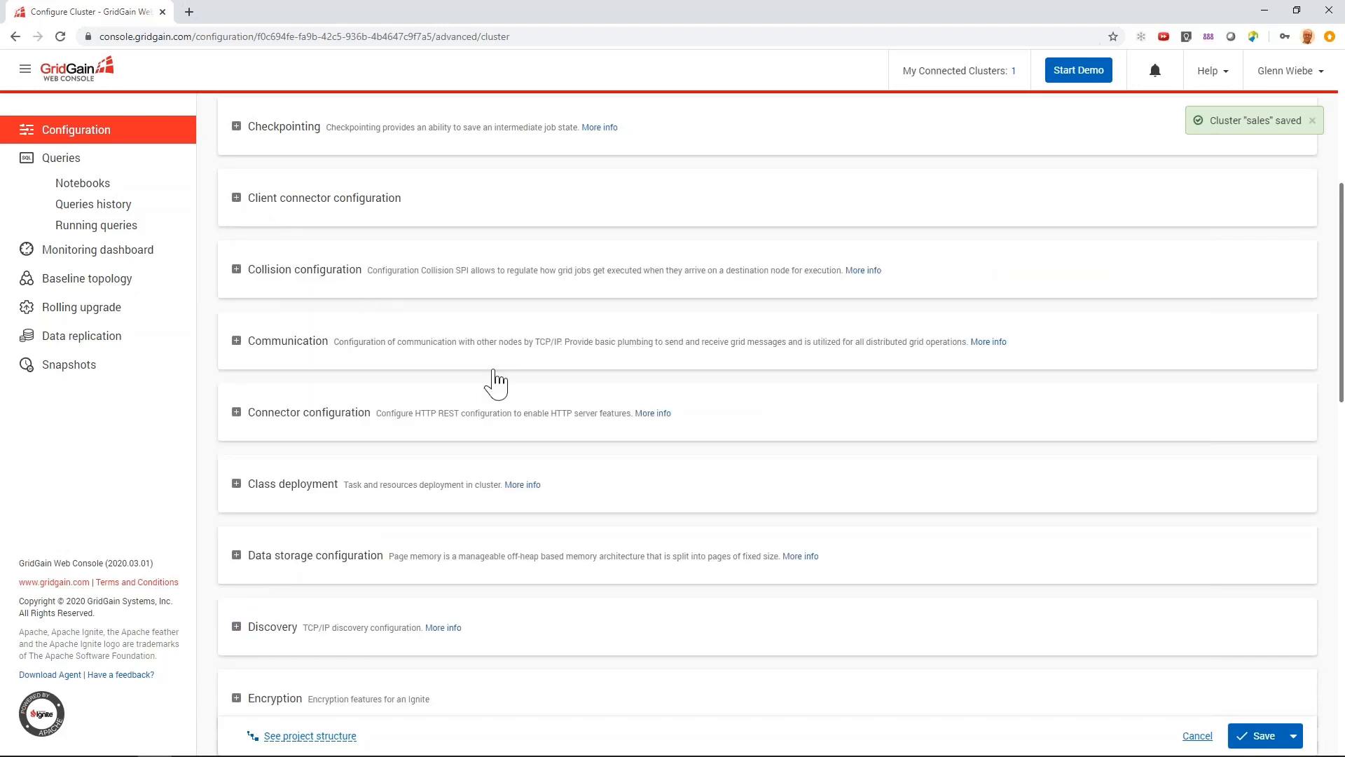
{"action": "scroll", "coordinate": [495, 381], "scroll_direction": "up", "scroll_amount": 4}
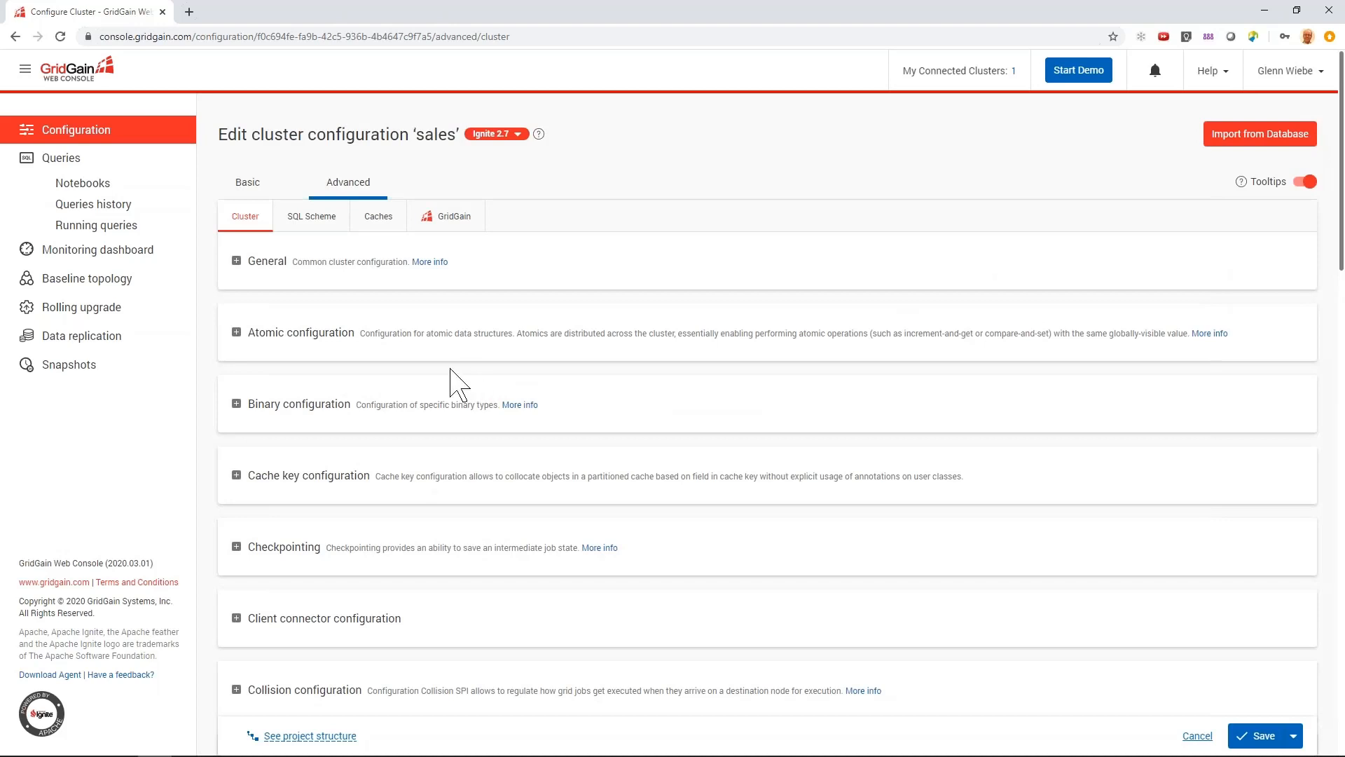
Review the Orderdetails model's key fields and expand its productCode index in the SQL Scheme.
{"action": "left_click", "coordinate": [311, 221]}
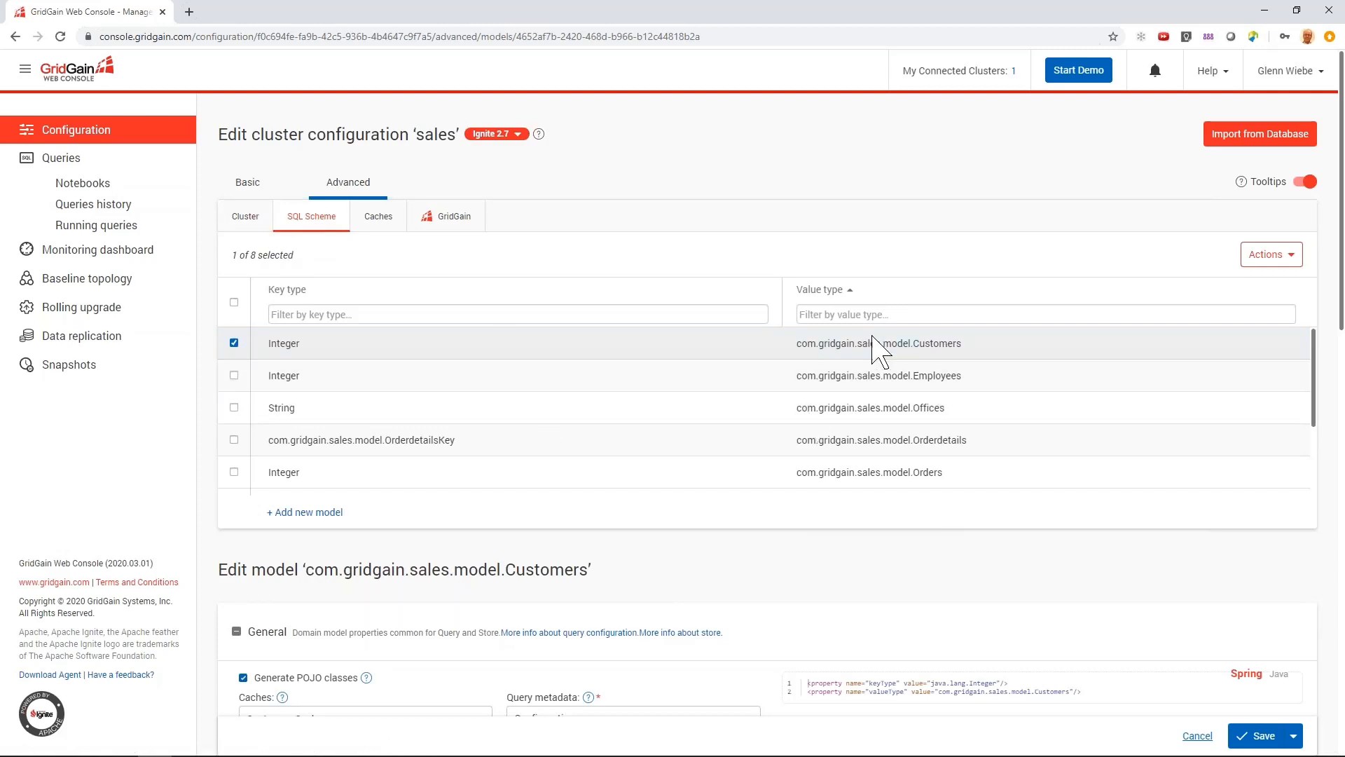
{"action": "scroll", "coordinate": [730, 525], "scroll_direction": "down", "scroll_amount": 2}
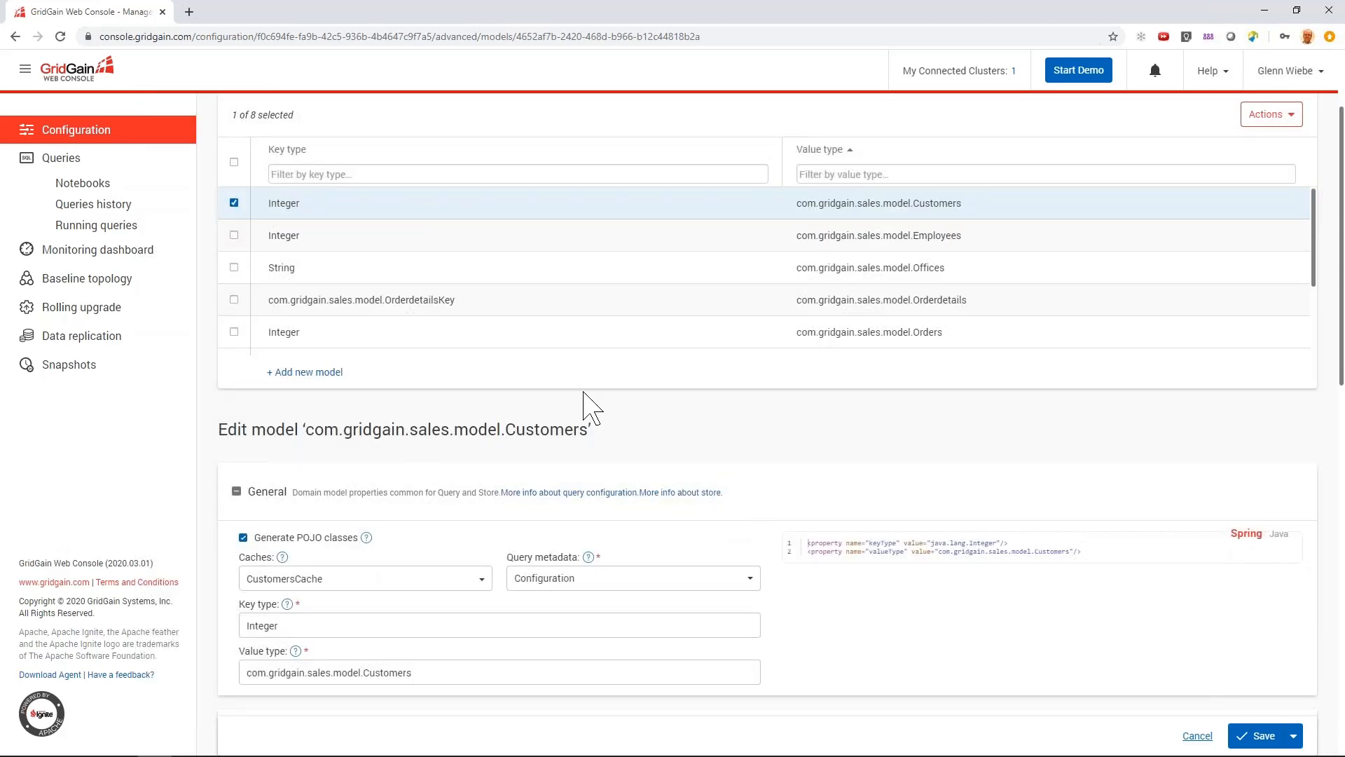
{"action": "left_click", "coordinate": [394, 313]}
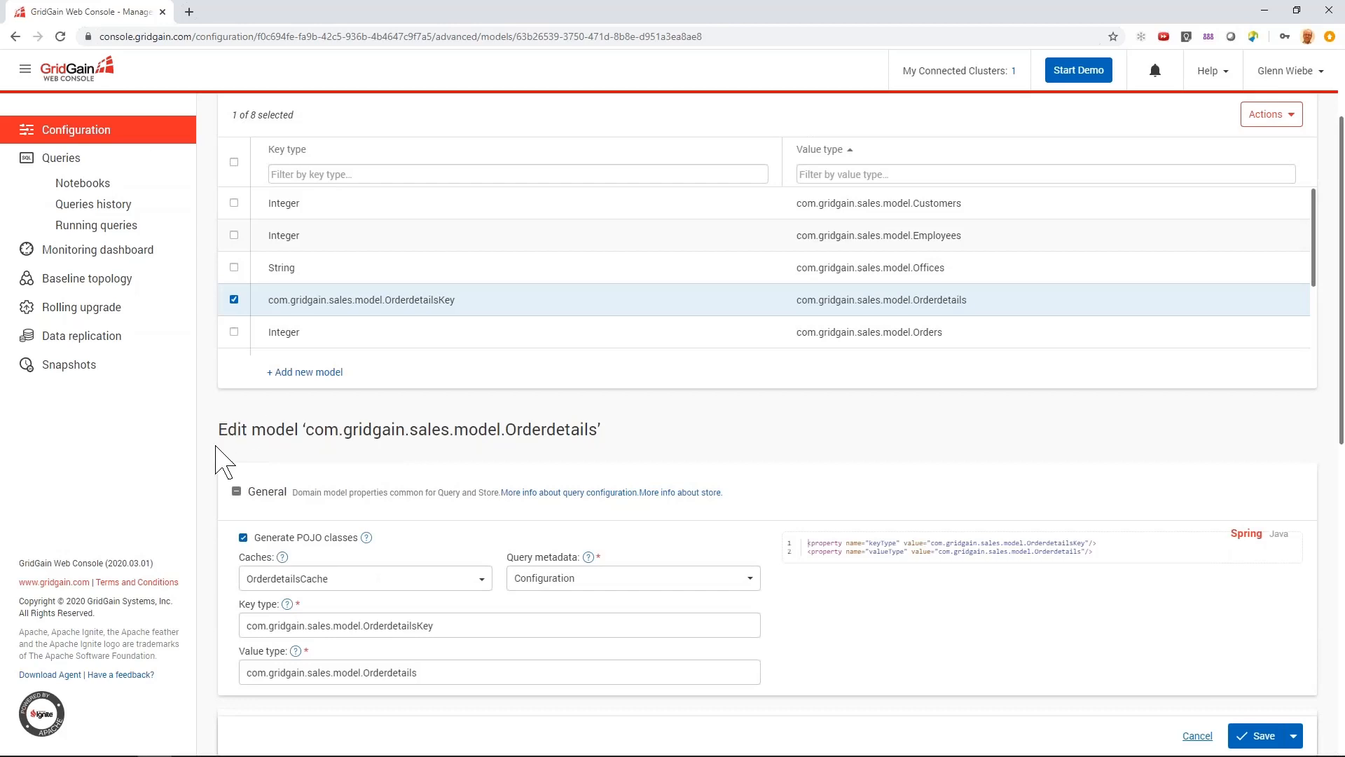
{"action": "scroll", "coordinate": [221, 462], "scroll_direction": "down", "scroll_amount": 2}
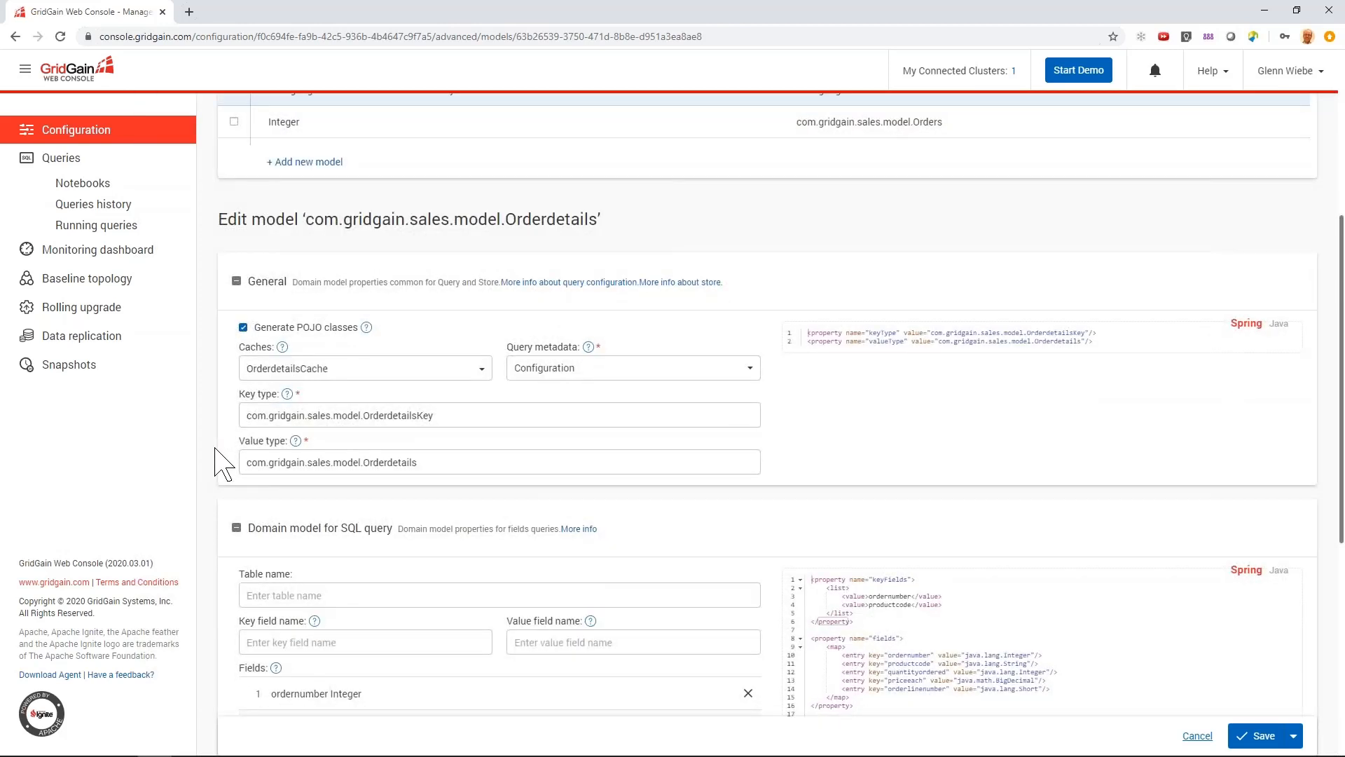
{"action": "scroll", "coordinate": [216, 479], "scroll_direction": "down", "scroll_amount": 3}
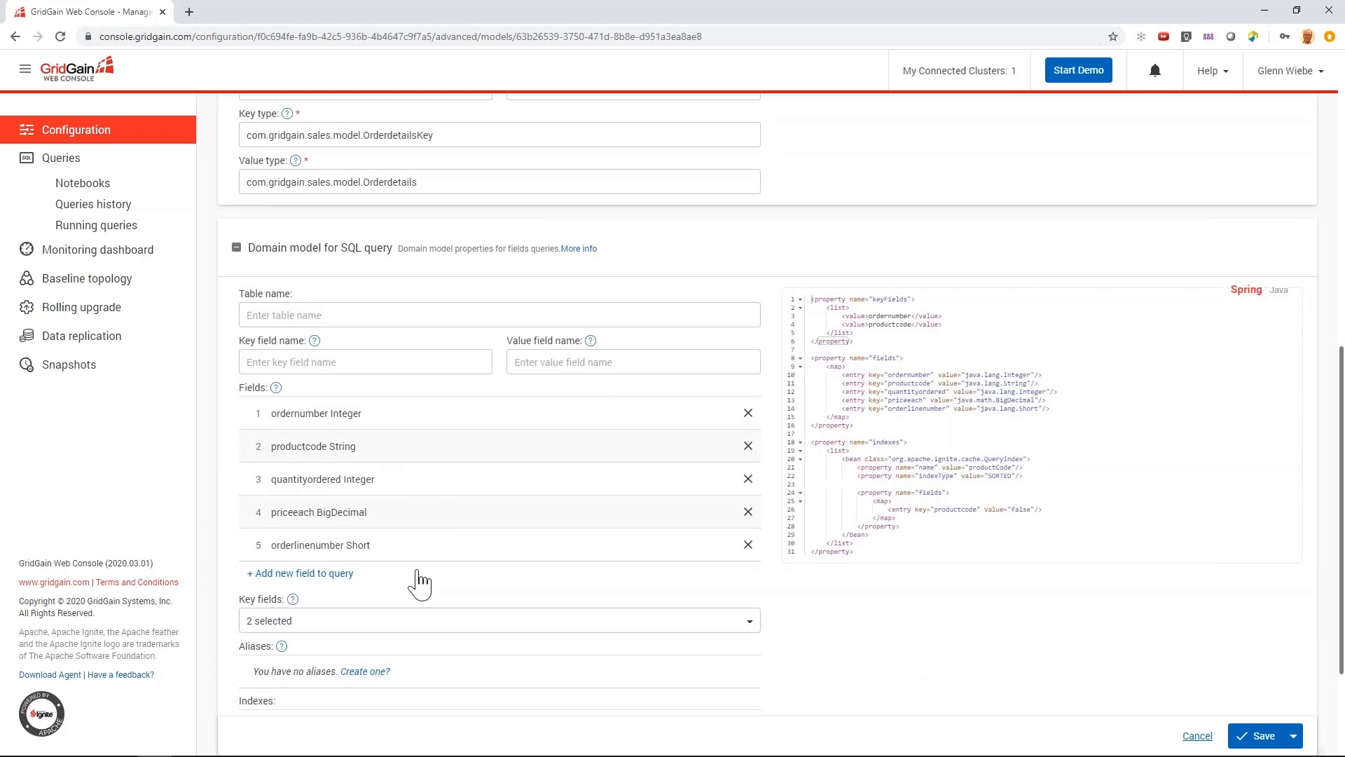
{"action": "left_click", "coordinate": [749, 625]}
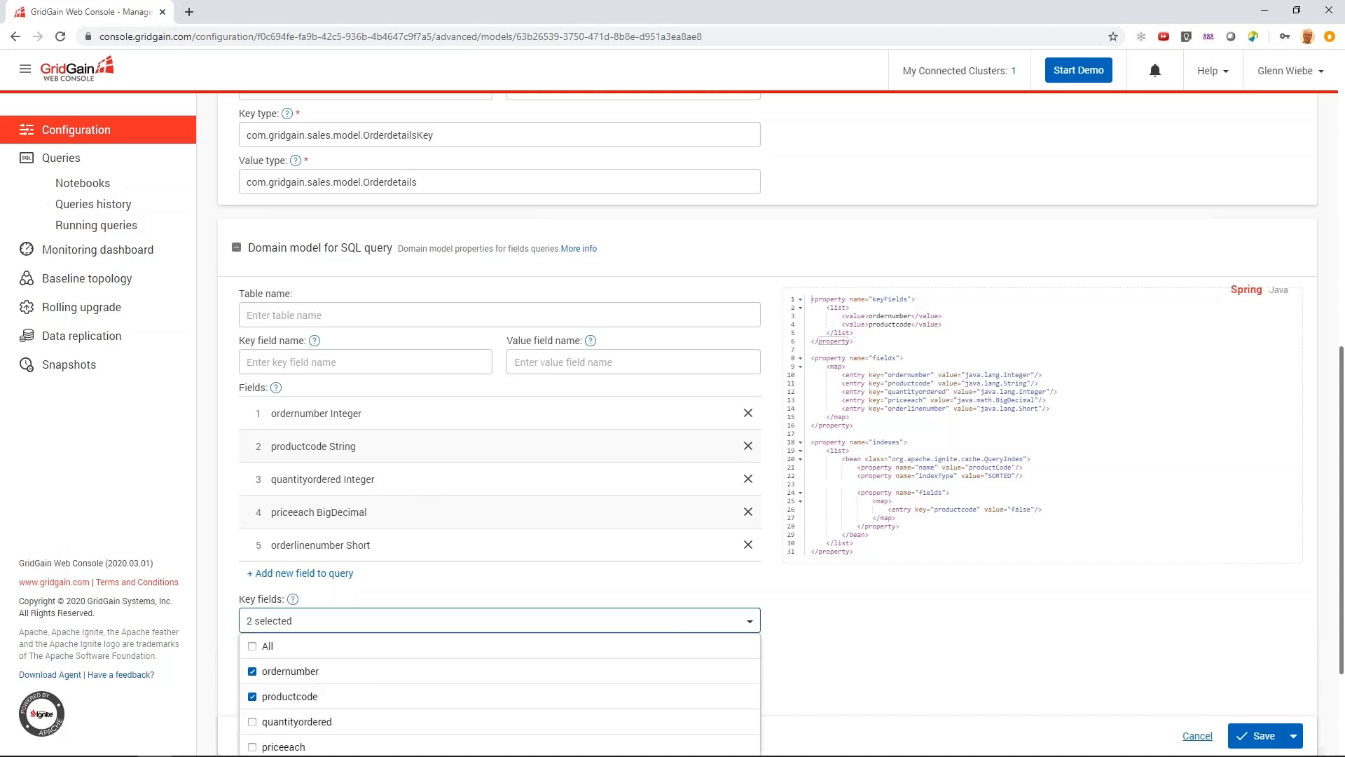
{"action": "left_click", "coordinate": [796, 642]}
{"action": "scroll", "coordinate": [795, 641], "scroll_direction": "down", "scroll_amount": 2}
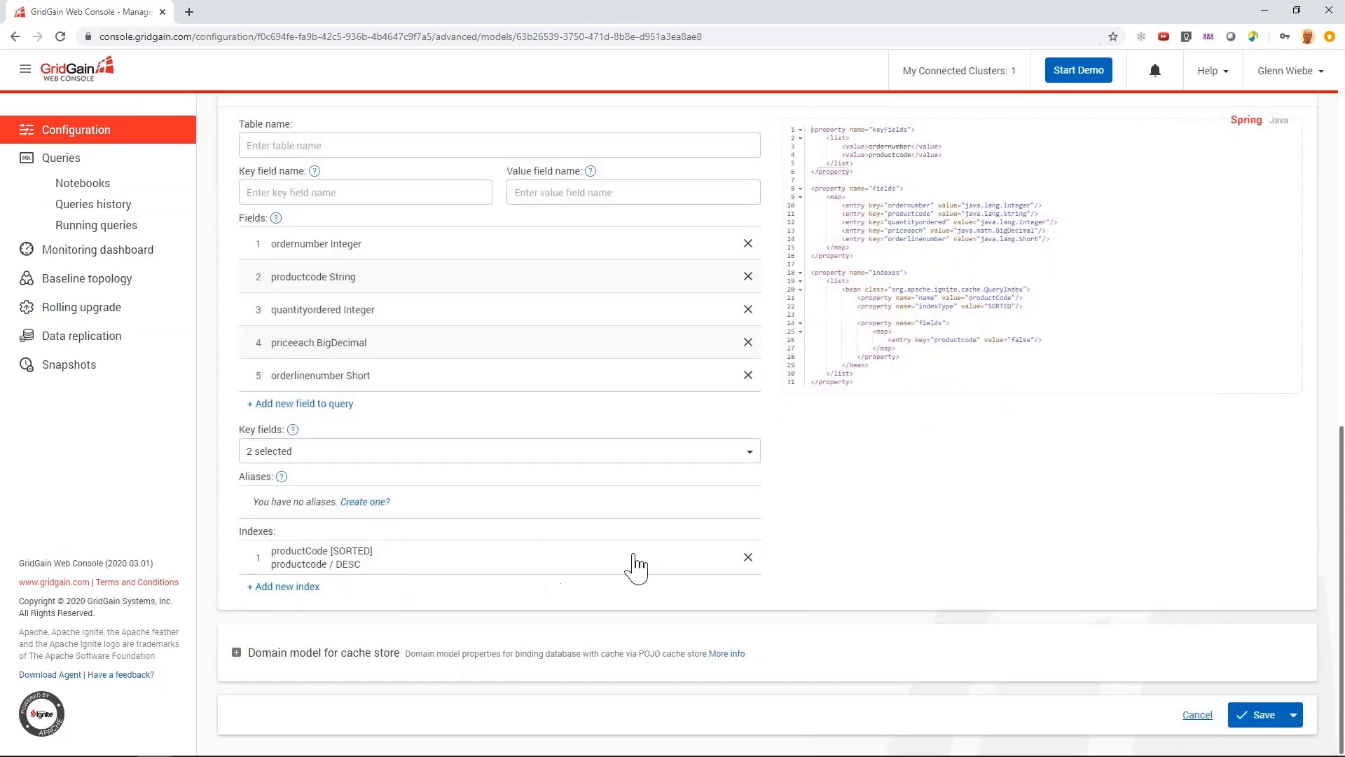
{"action": "left_click", "coordinate": [600, 568]}
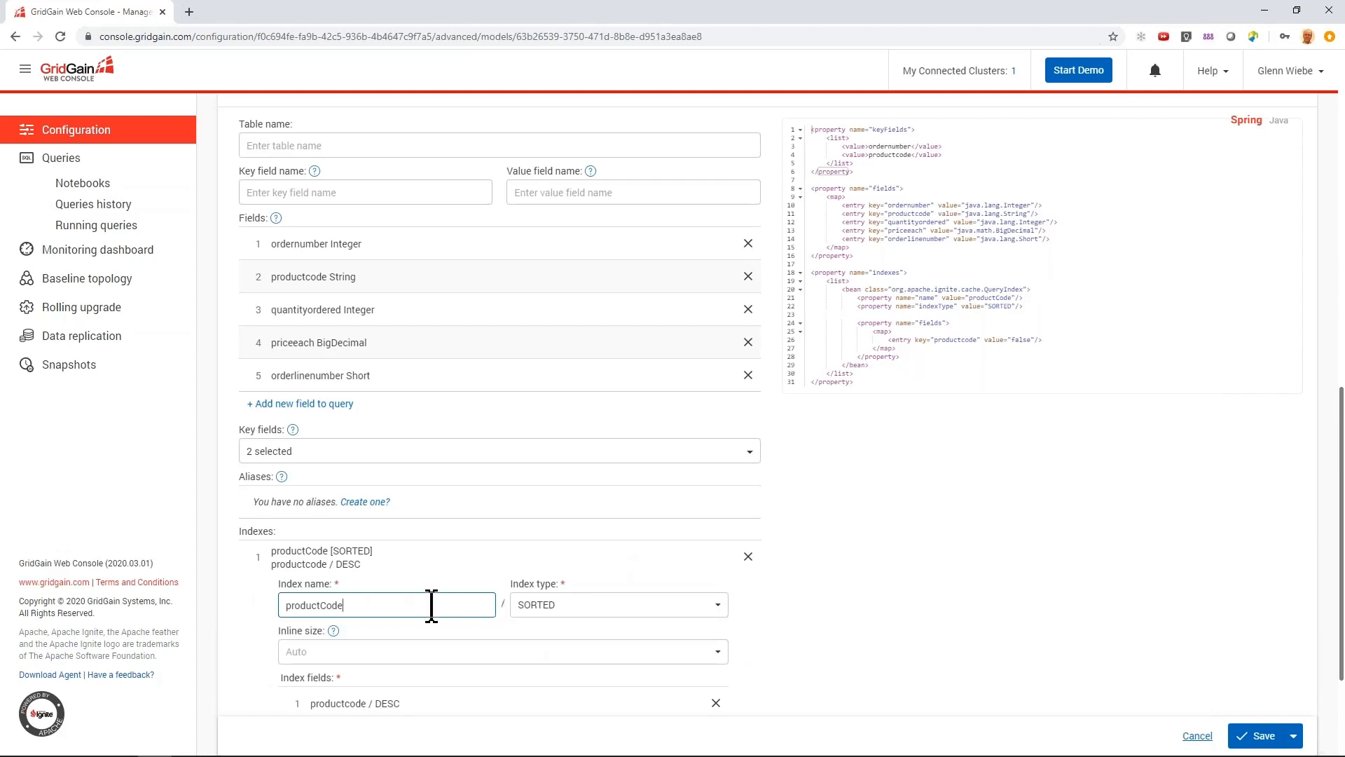
{"action": "scroll", "coordinate": [742, 608], "scroll_direction": "down", "scroll_amount": 2}
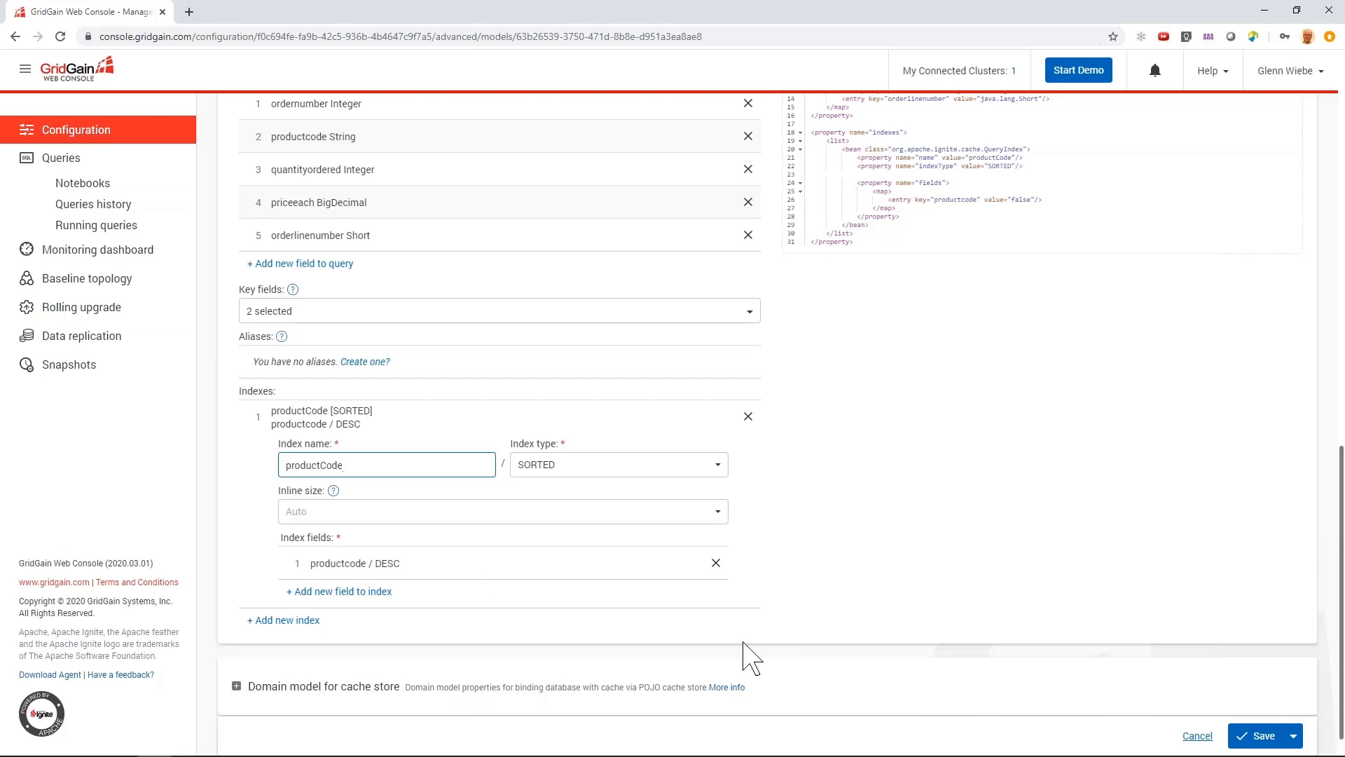
{"action": "scroll", "coordinate": [789, 577], "scroll_direction": "up", "scroll_amount": 3}
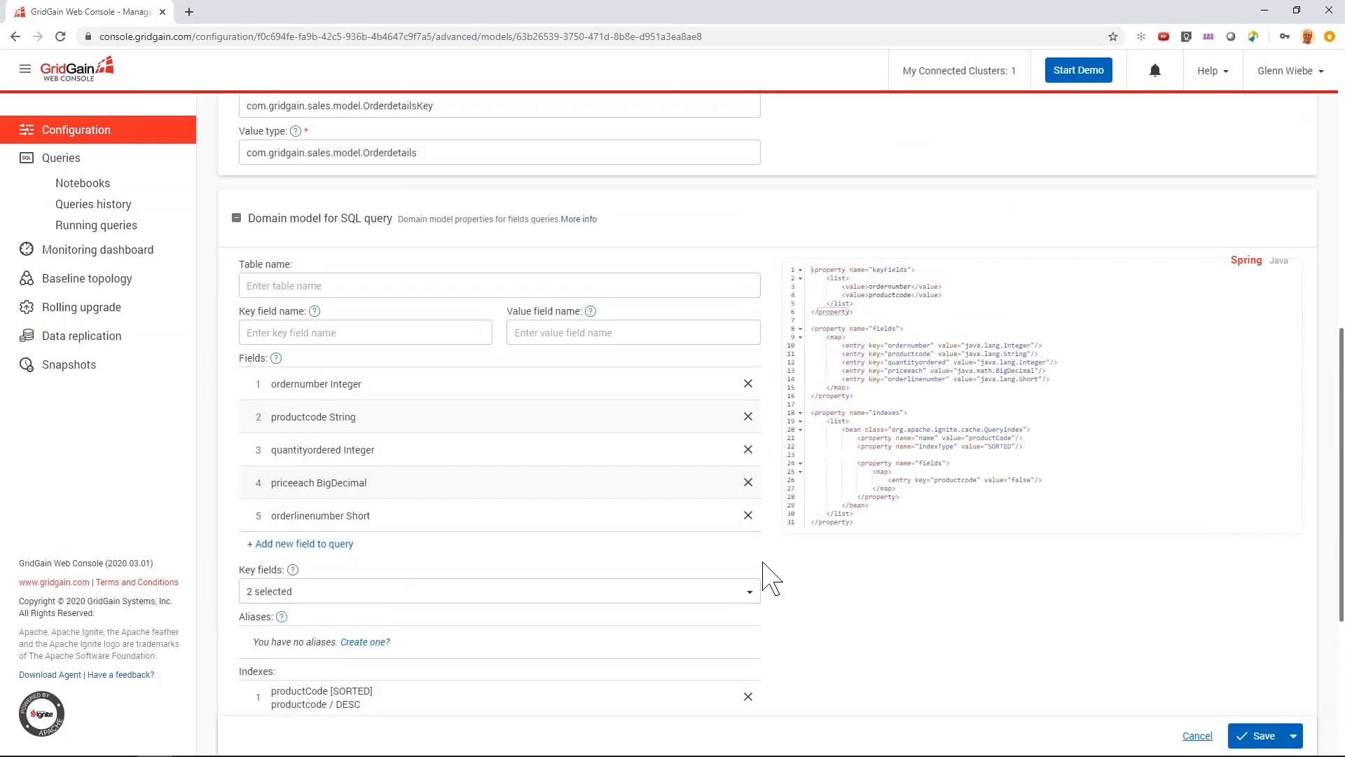
{"action": "scroll", "coordinate": [770, 577], "scroll_direction": "up", "scroll_amount": 5}
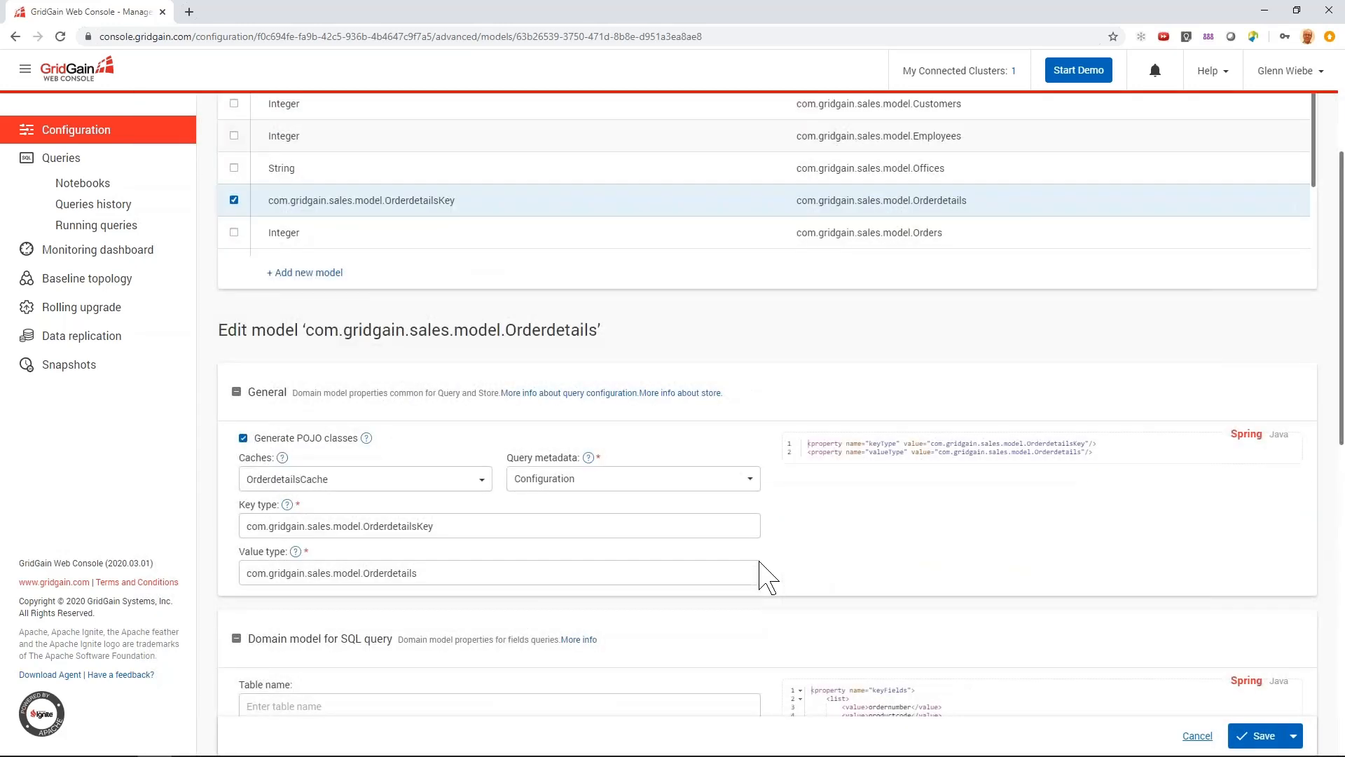
{"action": "scroll", "coordinate": [546, 323], "scroll_direction": "up", "scroll_amount": 3}
Select OrderdetailsCache in the Caches list and expand its Key configuration section.
{"action": "left_click", "coordinate": [375, 223]}
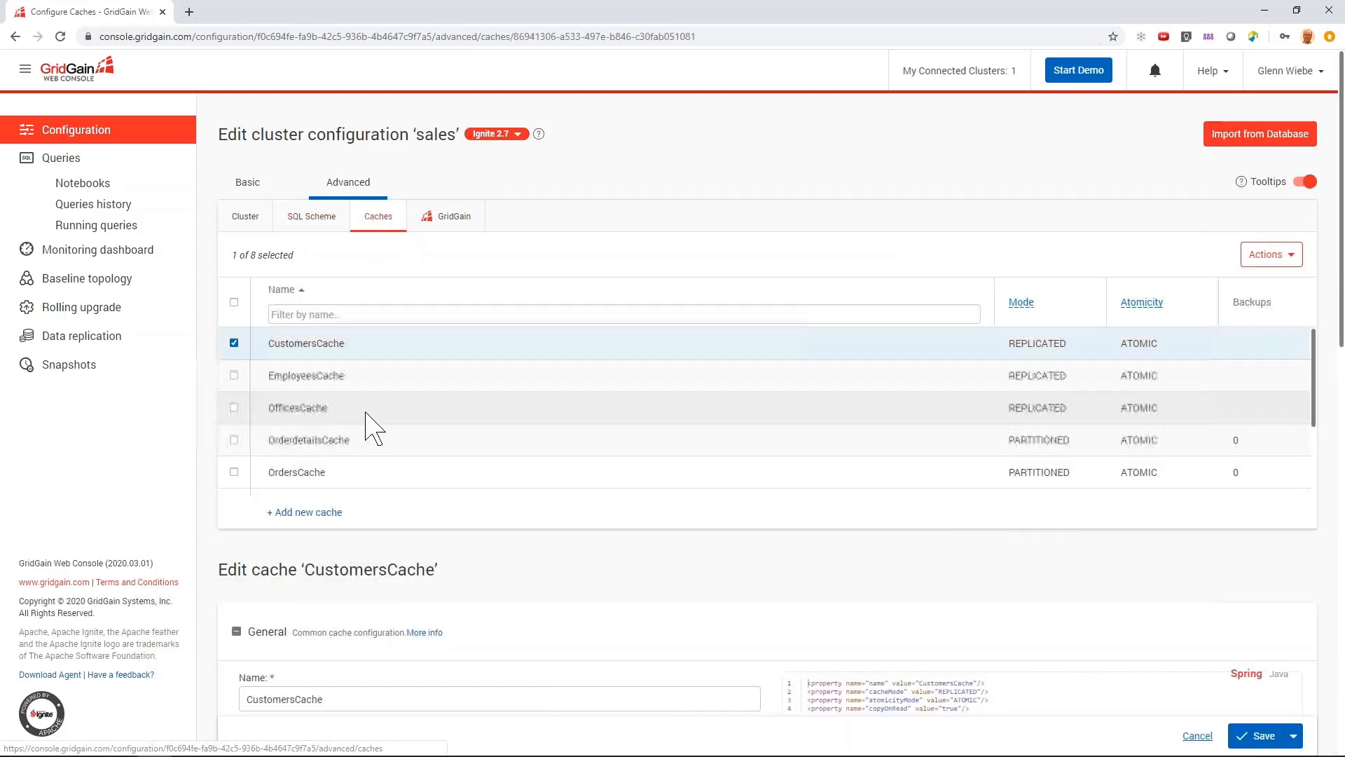
{"action": "left_click", "coordinate": [326, 441]}
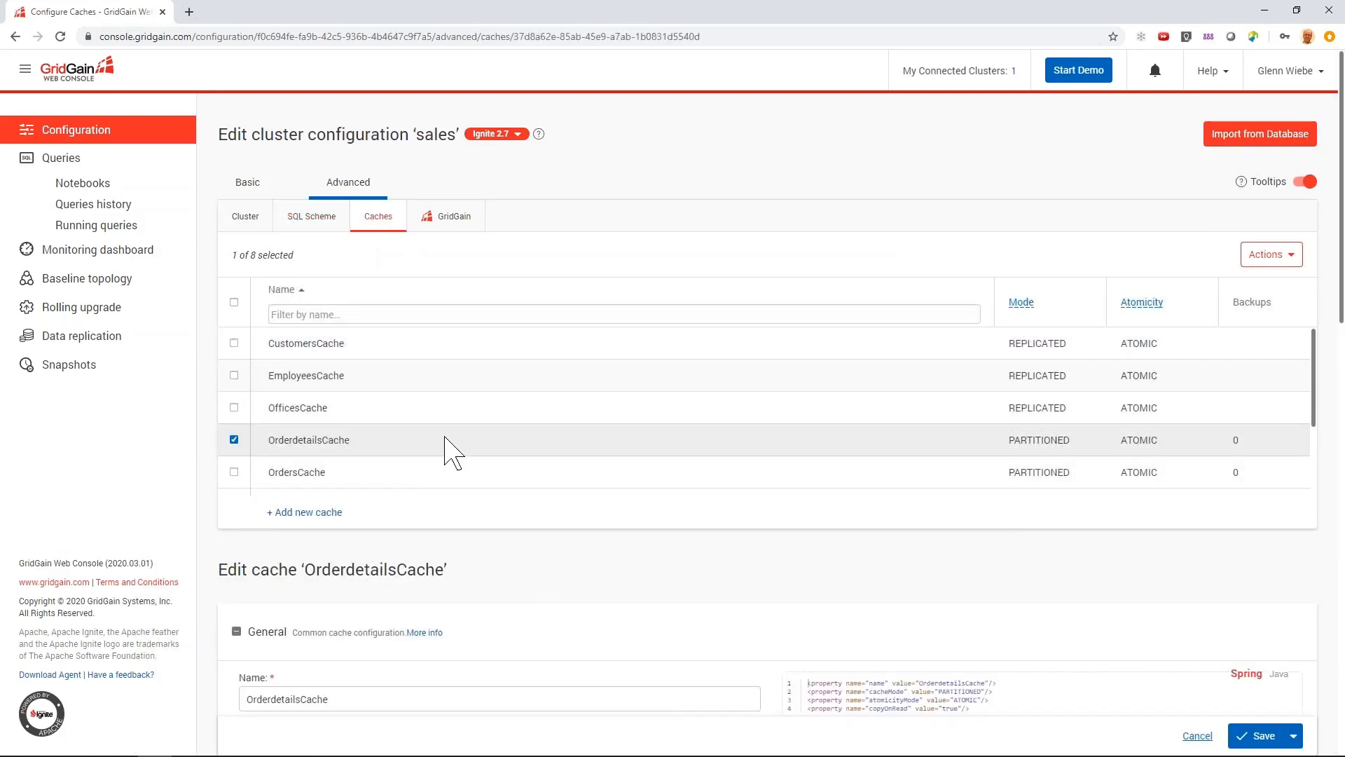
{"action": "scroll", "coordinate": [204, 564], "scroll_direction": "down", "scroll_amount": 3}
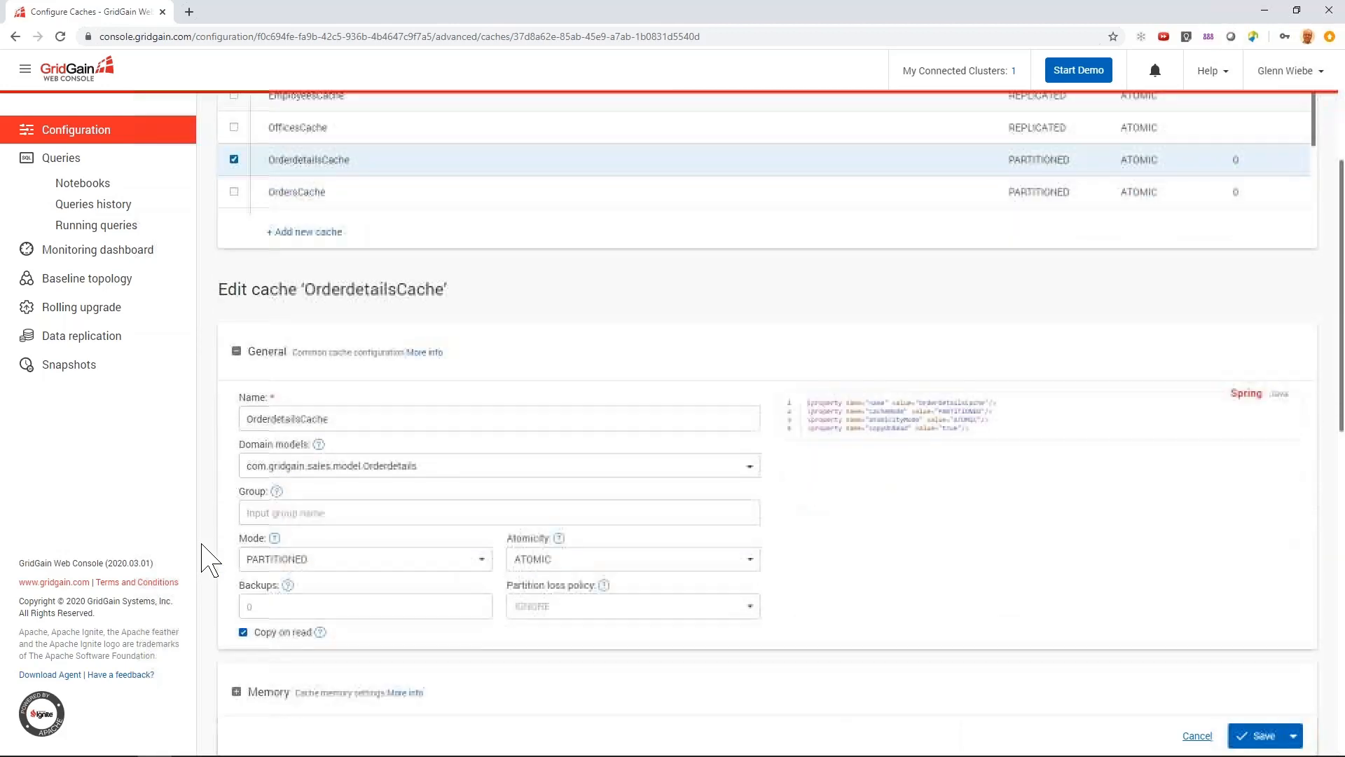
{"action": "scroll", "coordinate": [206, 563], "scroll_direction": "down", "scroll_amount": 3}
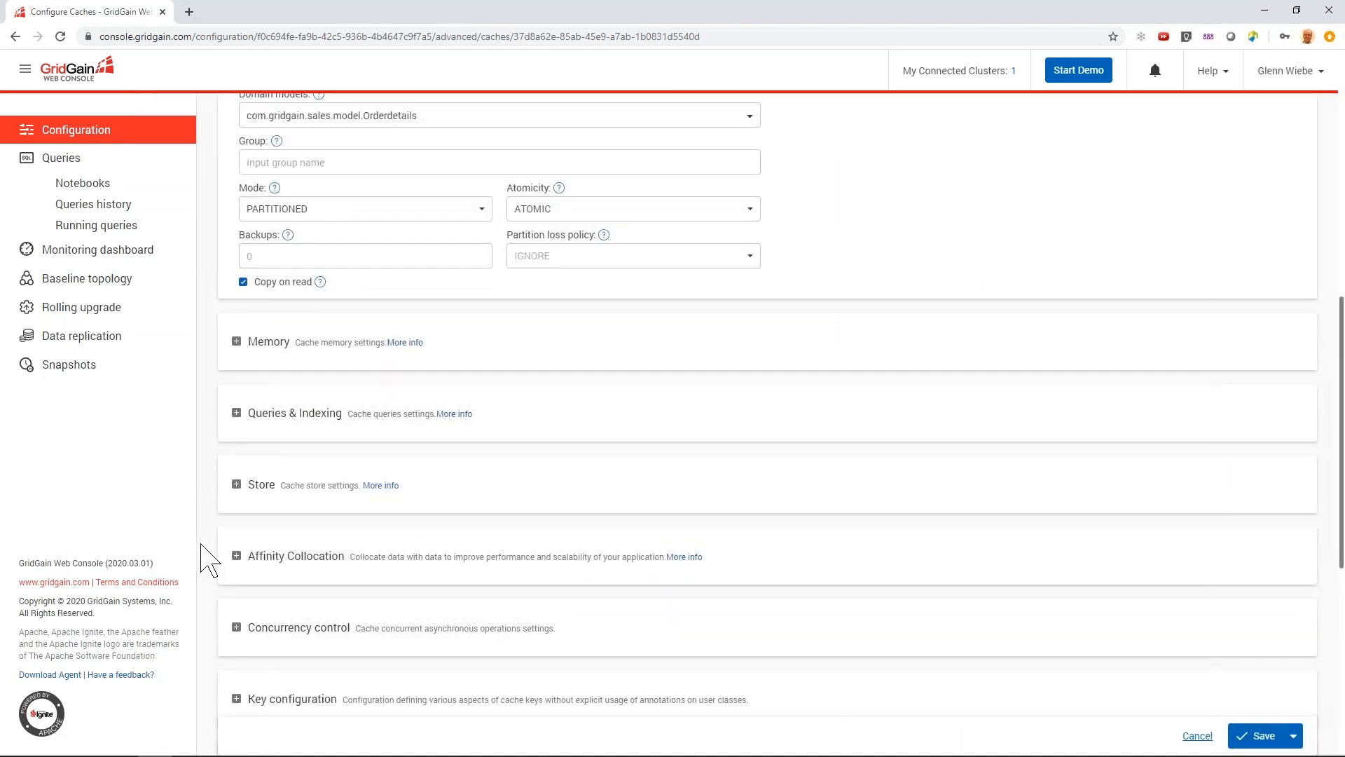
{"action": "scroll", "coordinate": [205, 563], "scroll_direction": "down", "scroll_amount": 1}
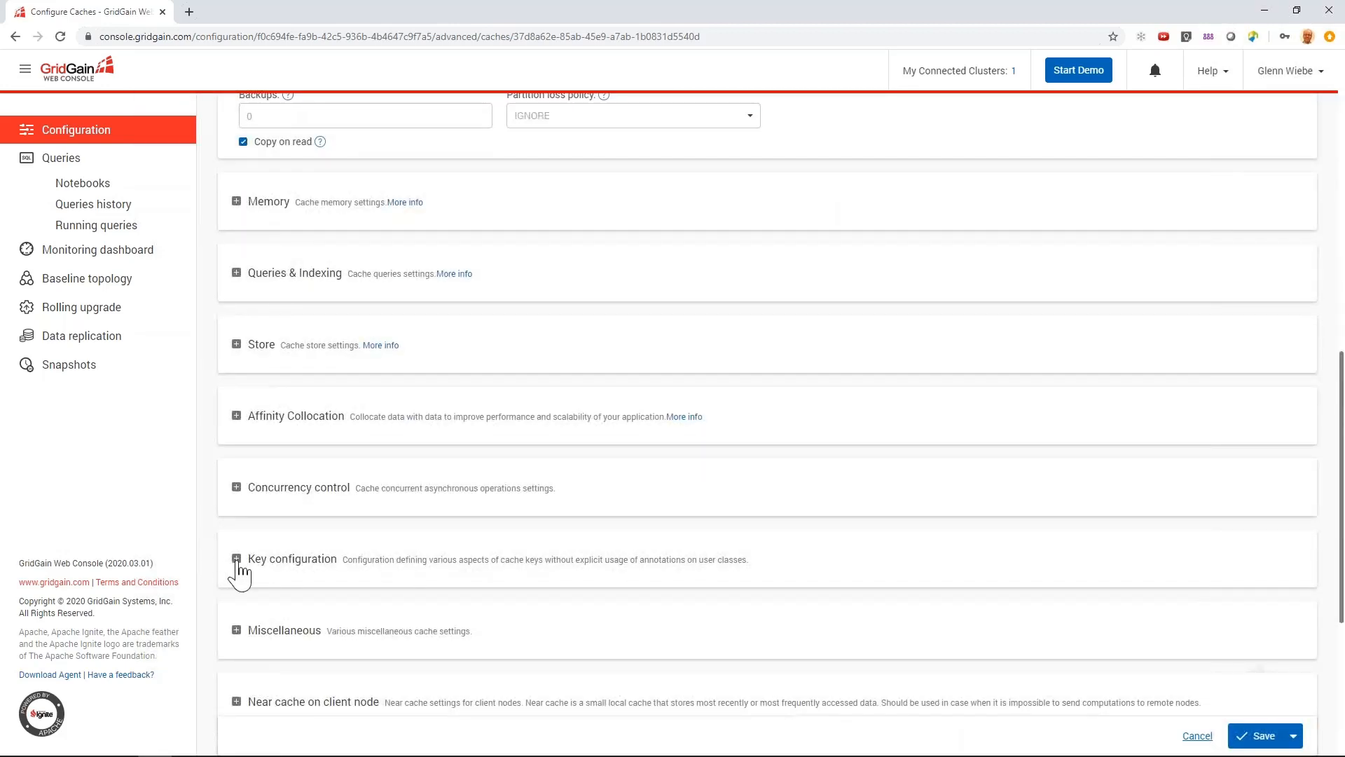
{"action": "left_click", "coordinate": [237, 561]}
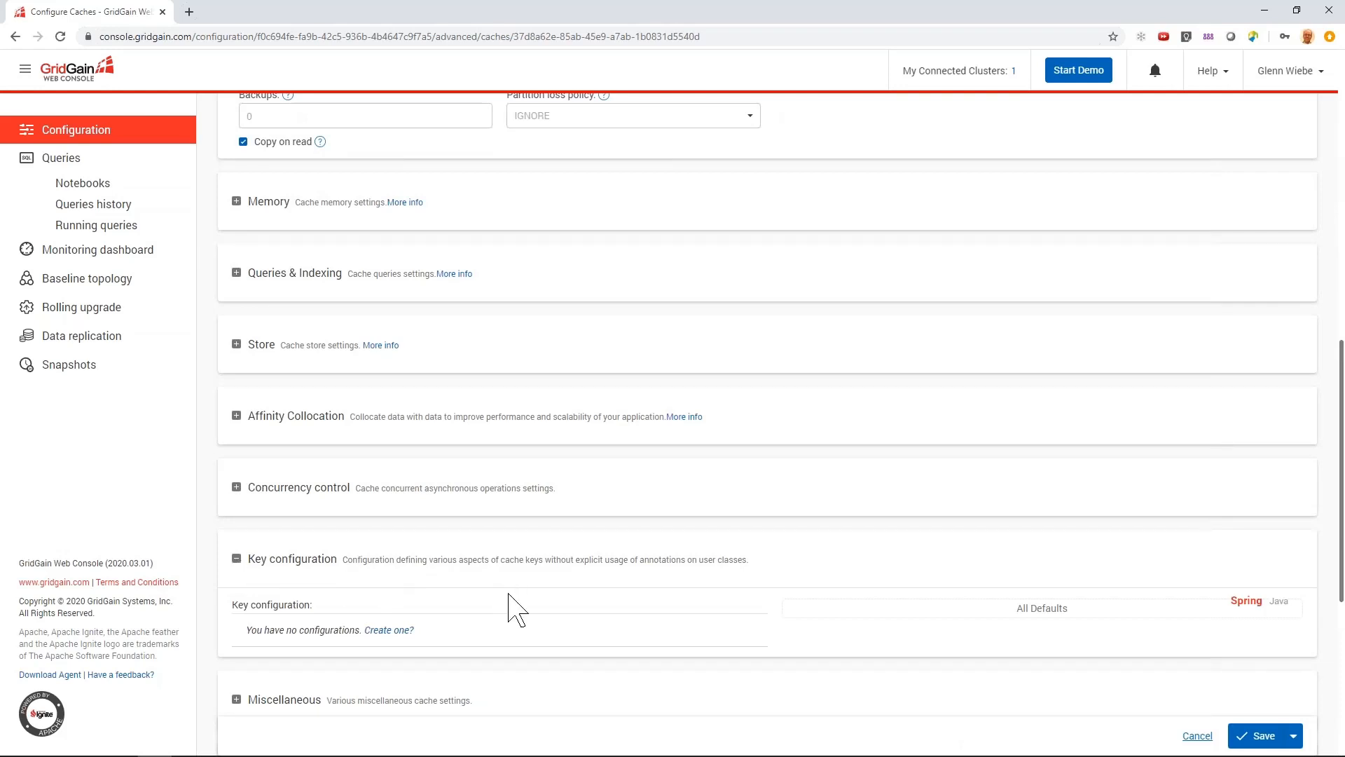
{"action": "scroll", "coordinate": [515, 608], "scroll_direction": "down", "scroll_amount": 2}
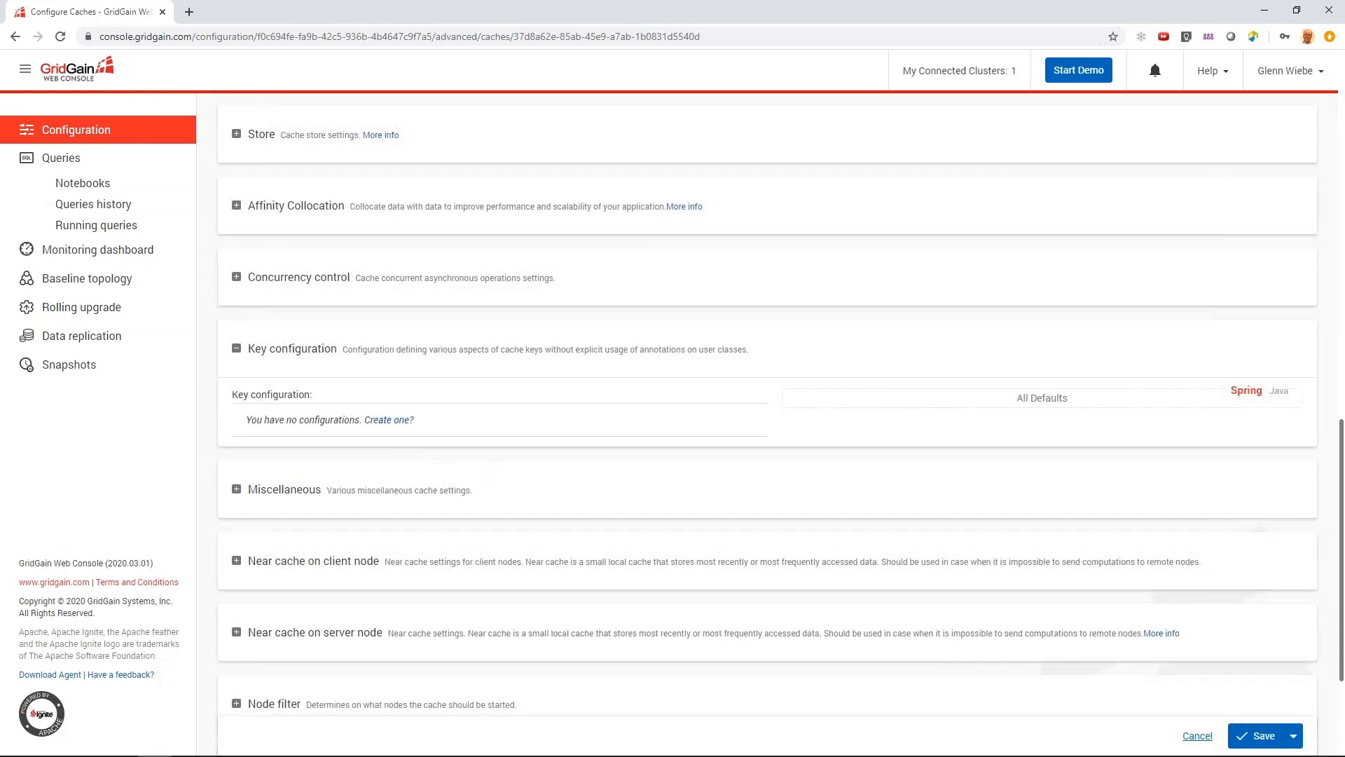
Add key configuration com.gridgain.sales.model.OrderDetailKey with affinity key field ordernumber and save OrderdetailsCache.
{"action": "left_click", "coordinate": [389, 419]}
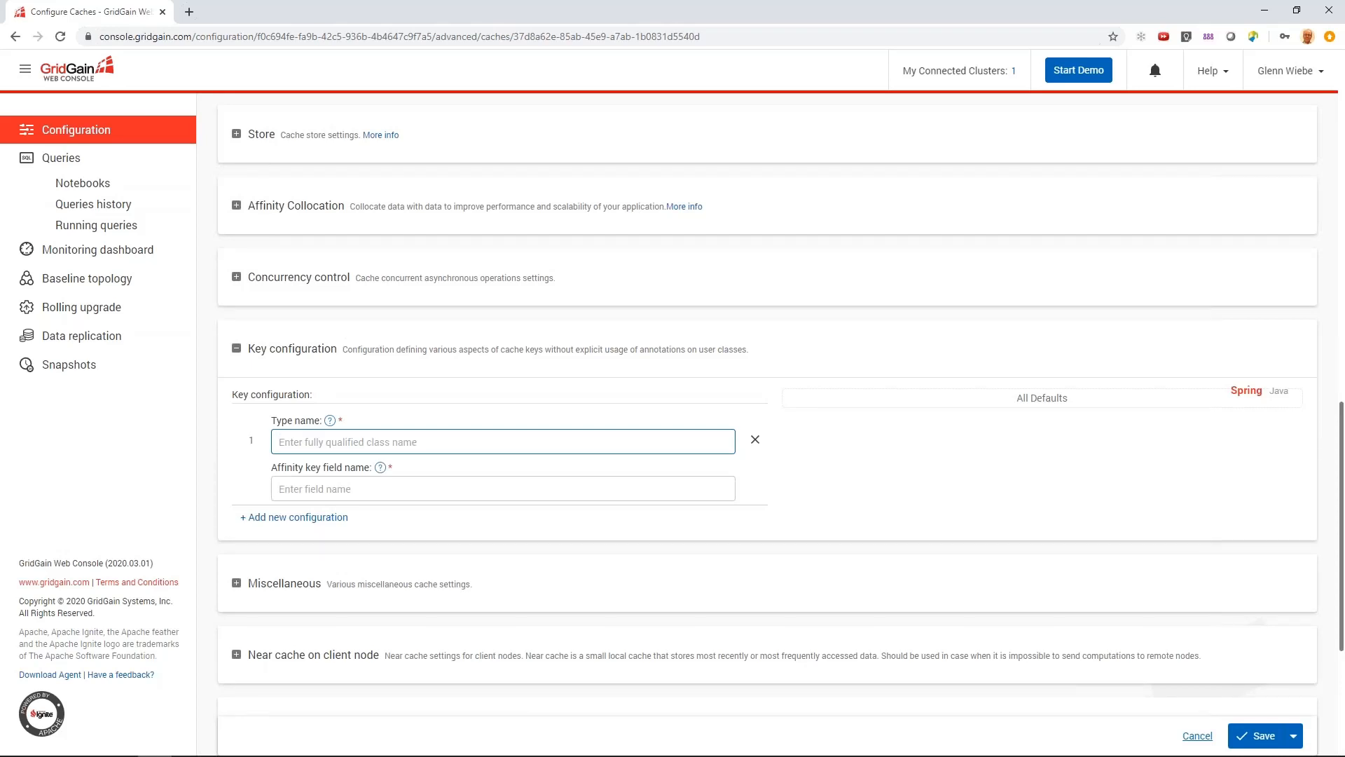
{"action": "type", "text": "8.7.15"}
{"action": "key", "text": "BackSpace"}
{"action": "key", "text": "BackSpace"}
{"action": "key", "text": "BackSpace"}
{"action": "key", "text": "BackSpace"}
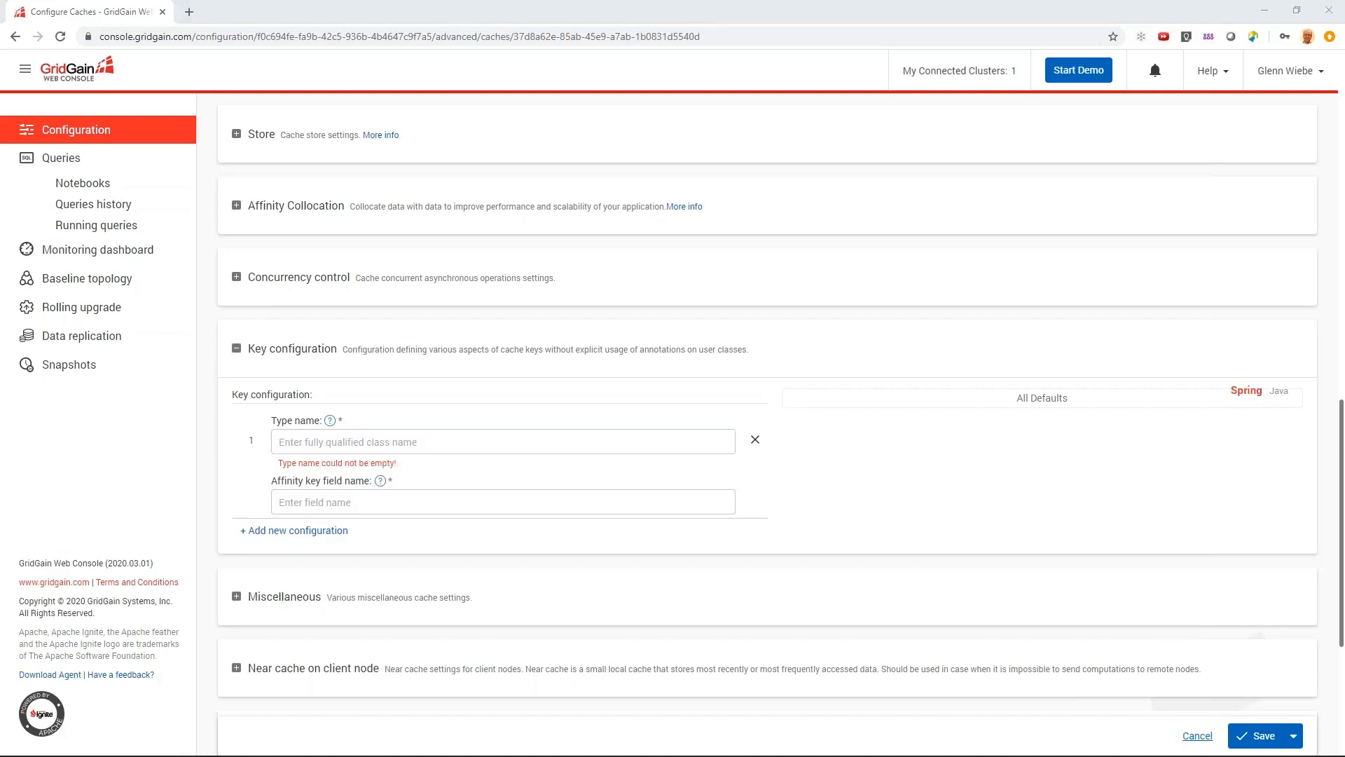
{"action": "left_click", "coordinate": [311, 443]}
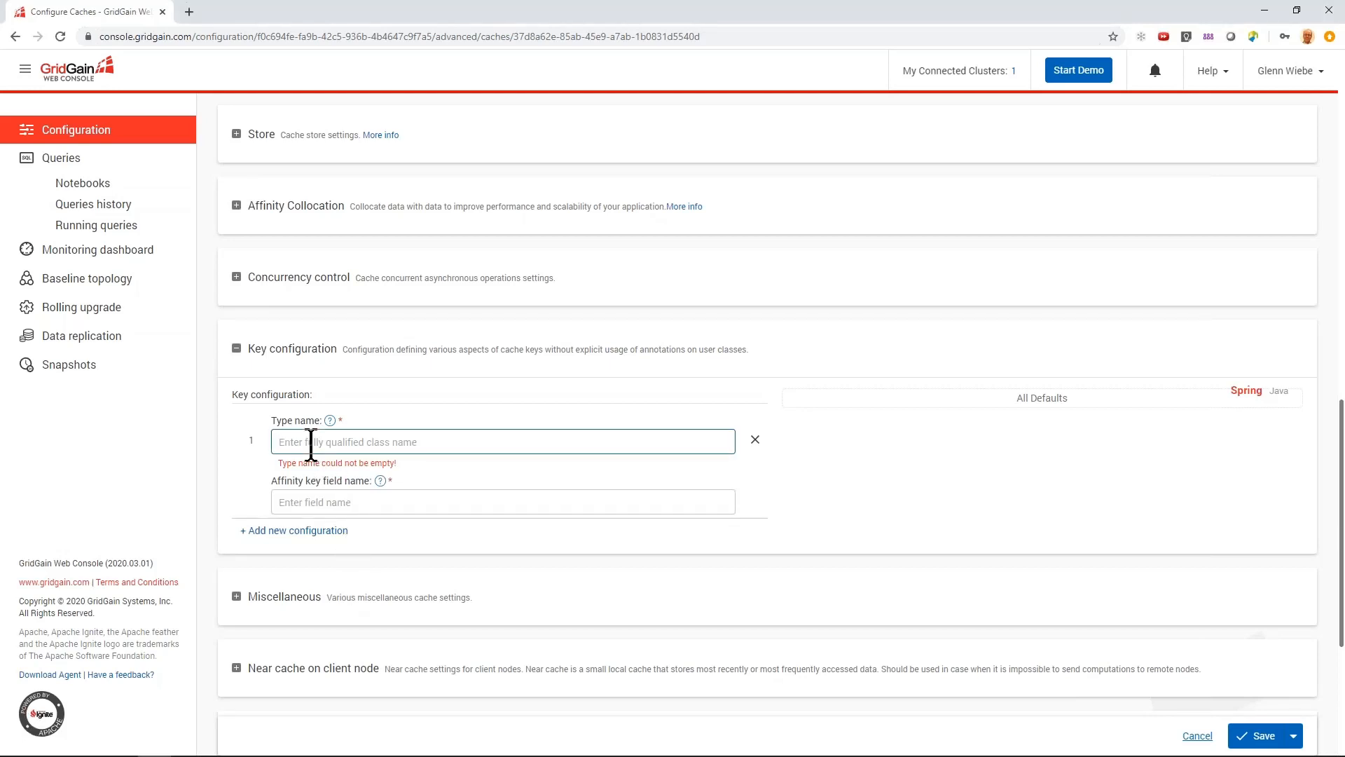
{"action": "type", "text": "com.gridgain.sales.model.OrderDetailKey"}
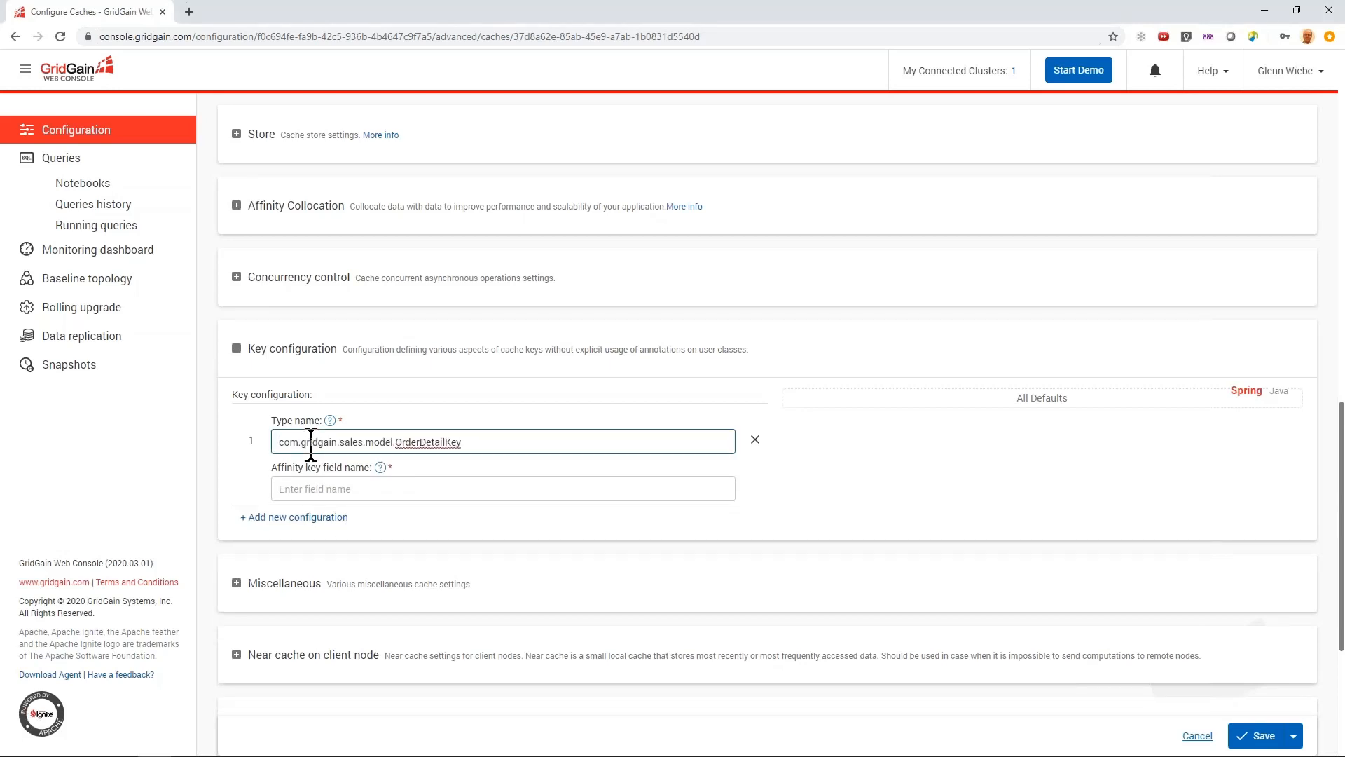
{"action": "key", "text": "Tab"}
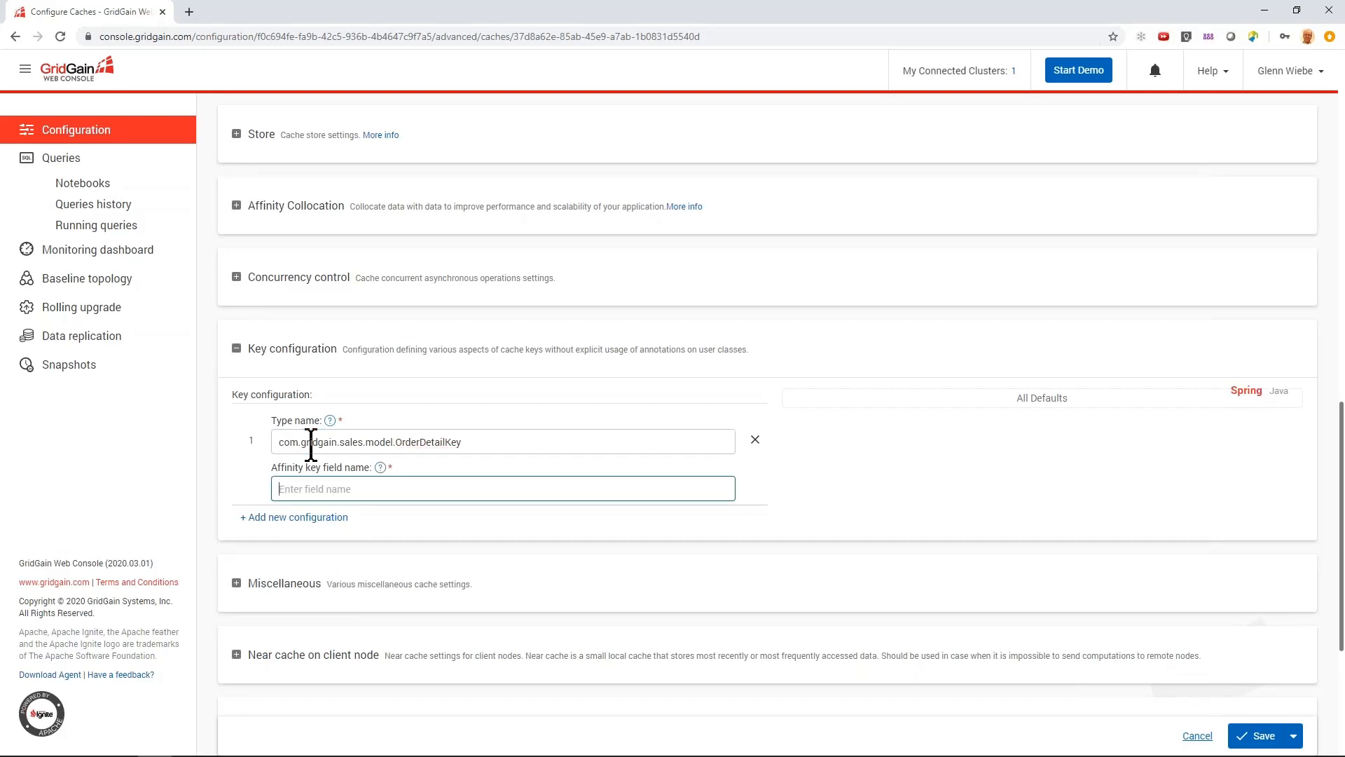
{"action": "type", "text": "o"}
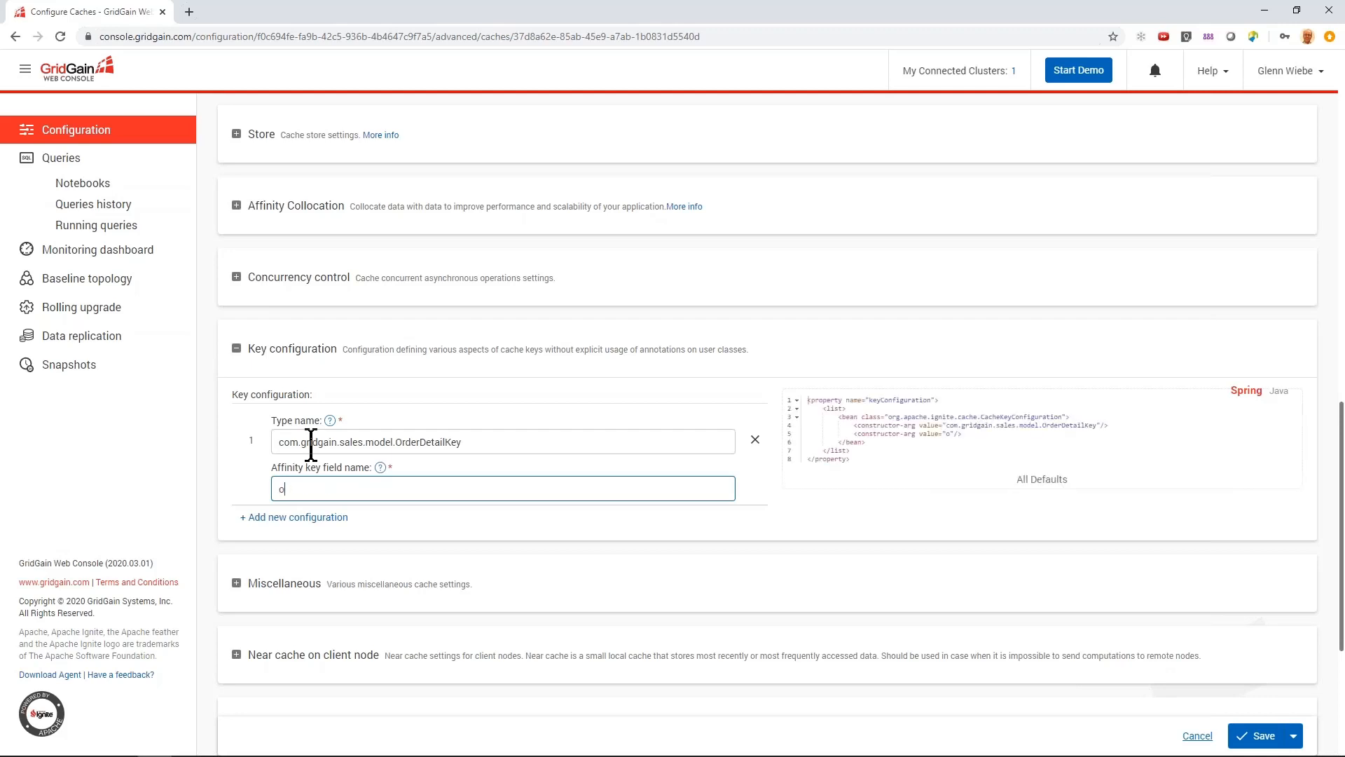
{"action": "type", "text": "rderIine"}
{"action": "key", "text": "BackSpace"}
{"action": "key", "text": "BackSpace"}
{"action": "key", "text": "BackSpace"}
{"action": "key", "text": "BackSpace"}
{"action": "type", "text": "number"}
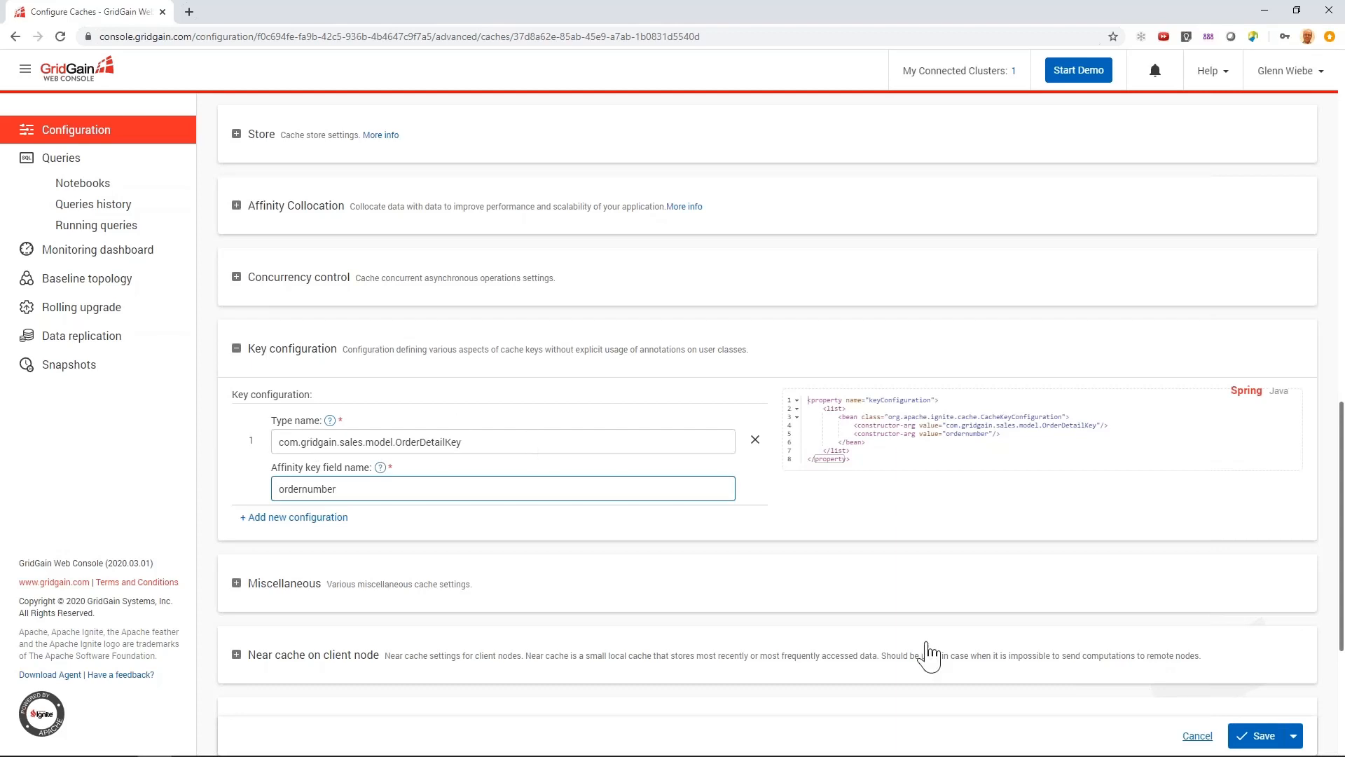
{"action": "left_click", "coordinate": [1265, 736]}
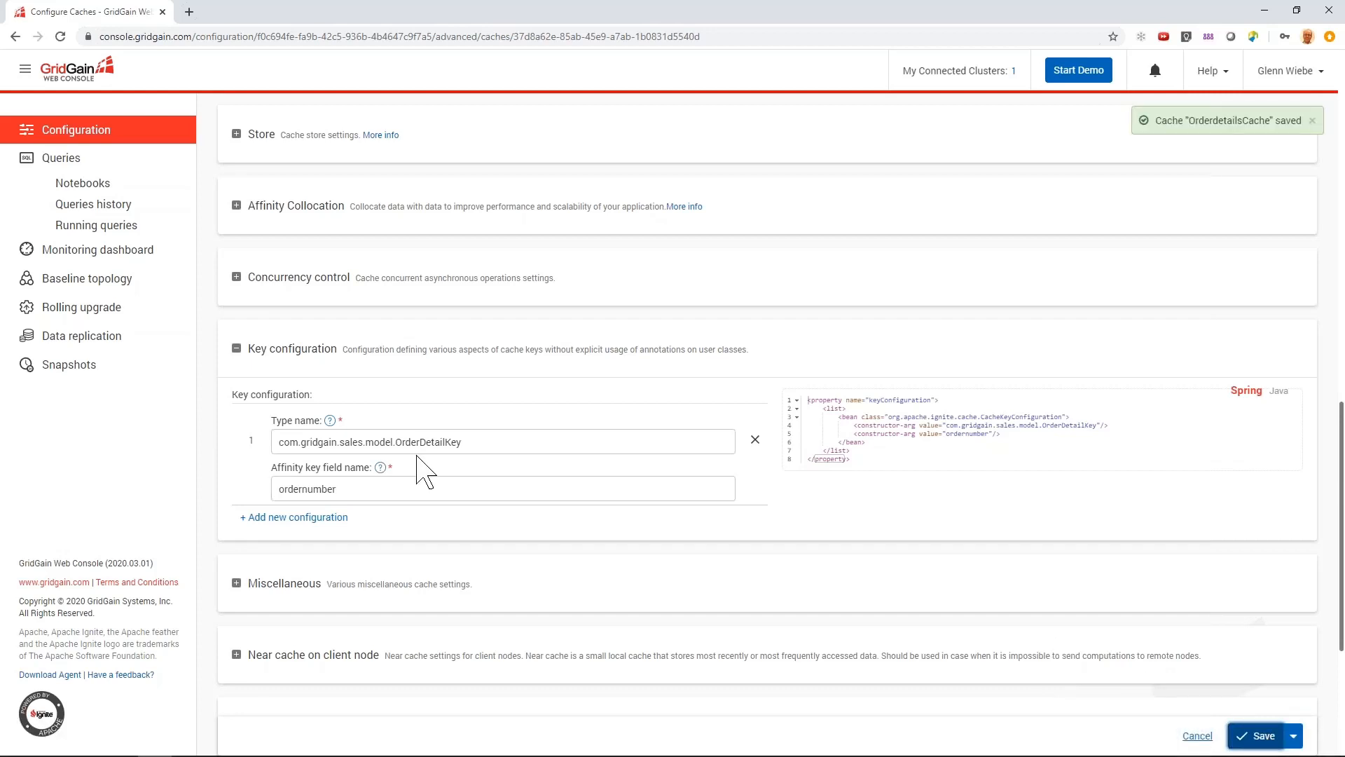
Set OrderdetailsCache SQL schema name to SALES under Queries & Indexing and save it.
{"action": "left_click", "coordinate": [237, 349]}
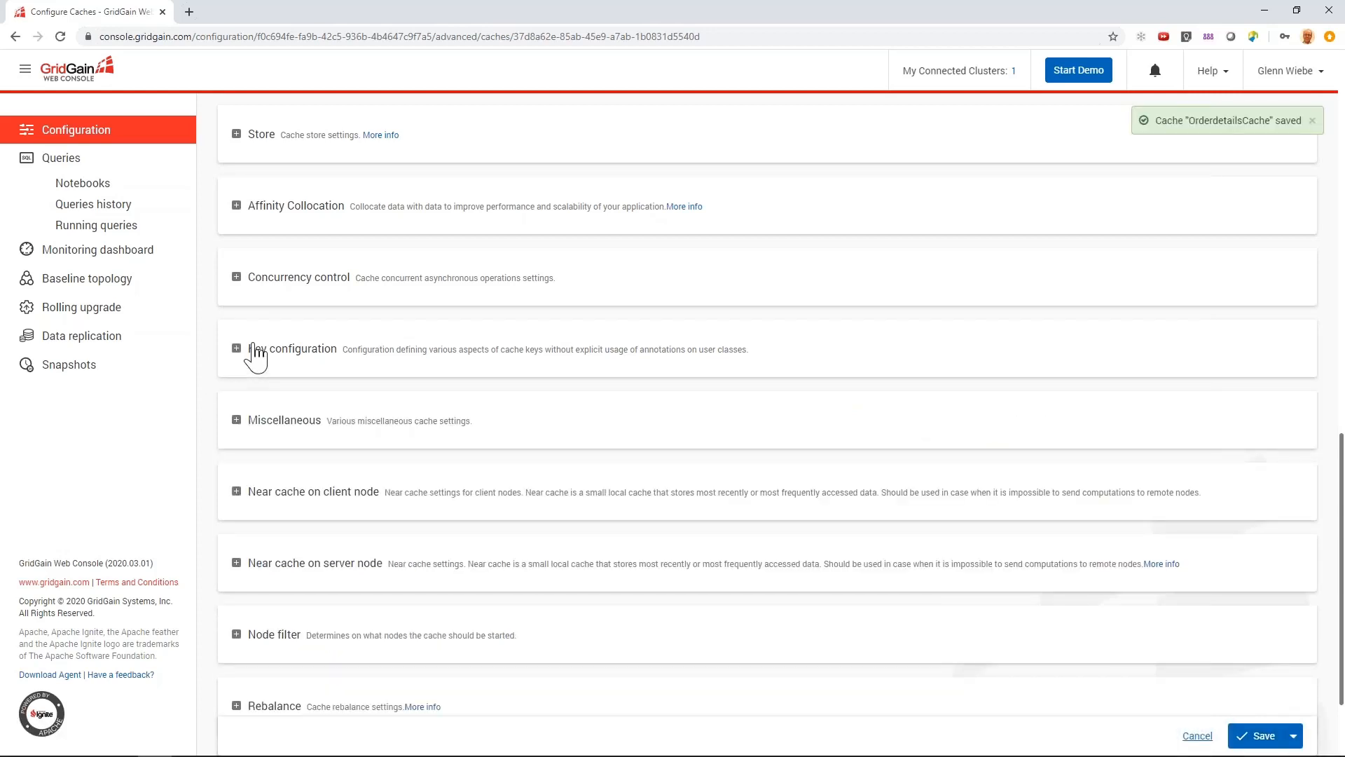
{"action": "scroll", "coordinate": [289, 331], "scroll_direction": "up", "scroll_amount": 2}
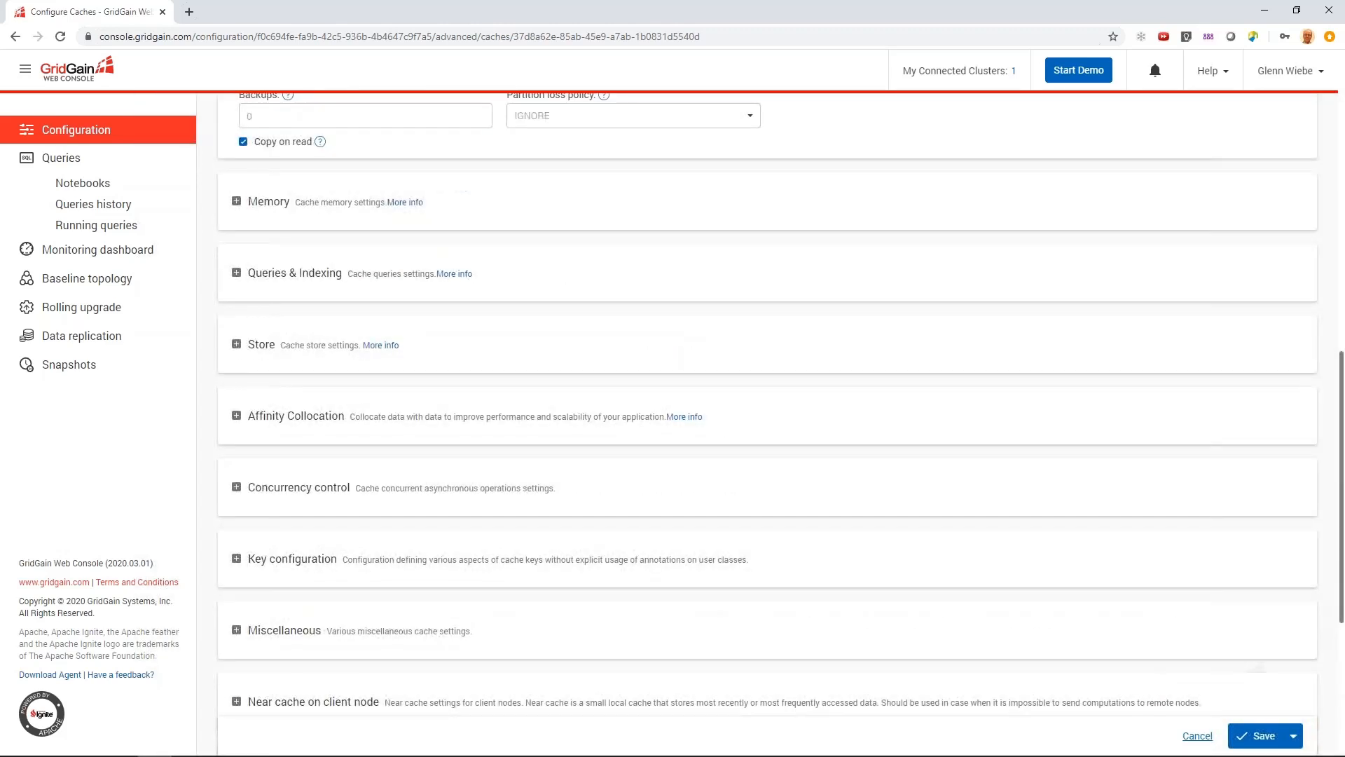
{"action": "scroll", "coordinate": [290, 331], "scroll_direction": "up", "scroll_amount": 2}
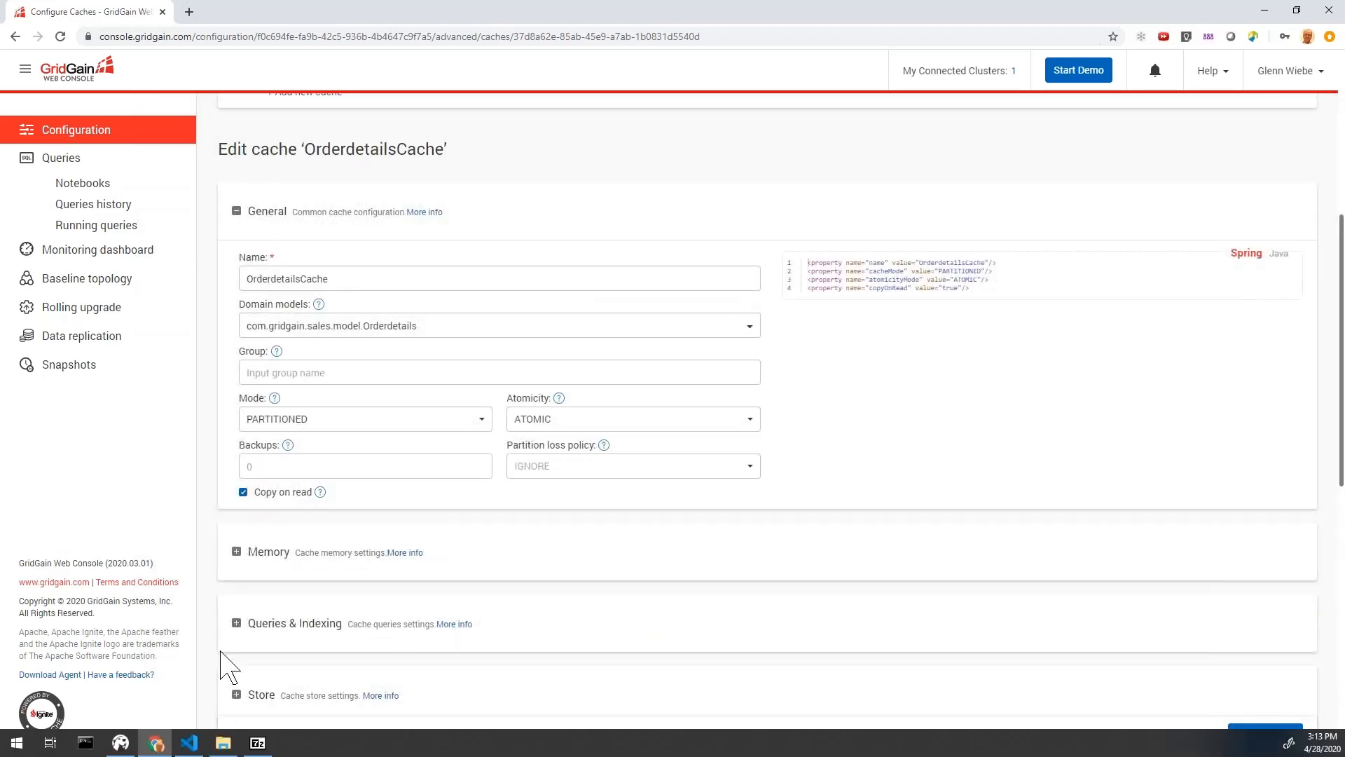
{"action": "left_click", "coordinate": [236, 624]}
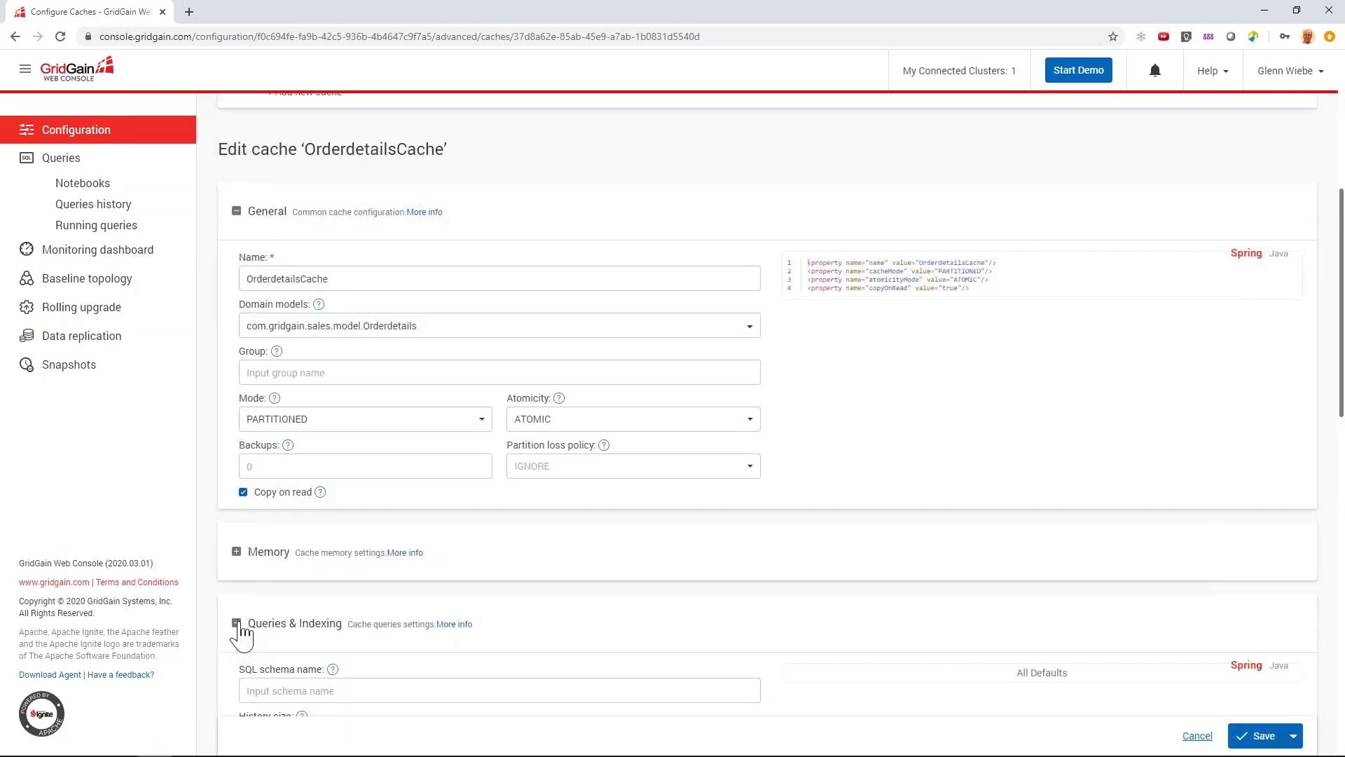
{"action": "left_click", "coordinate": [354, 690]}
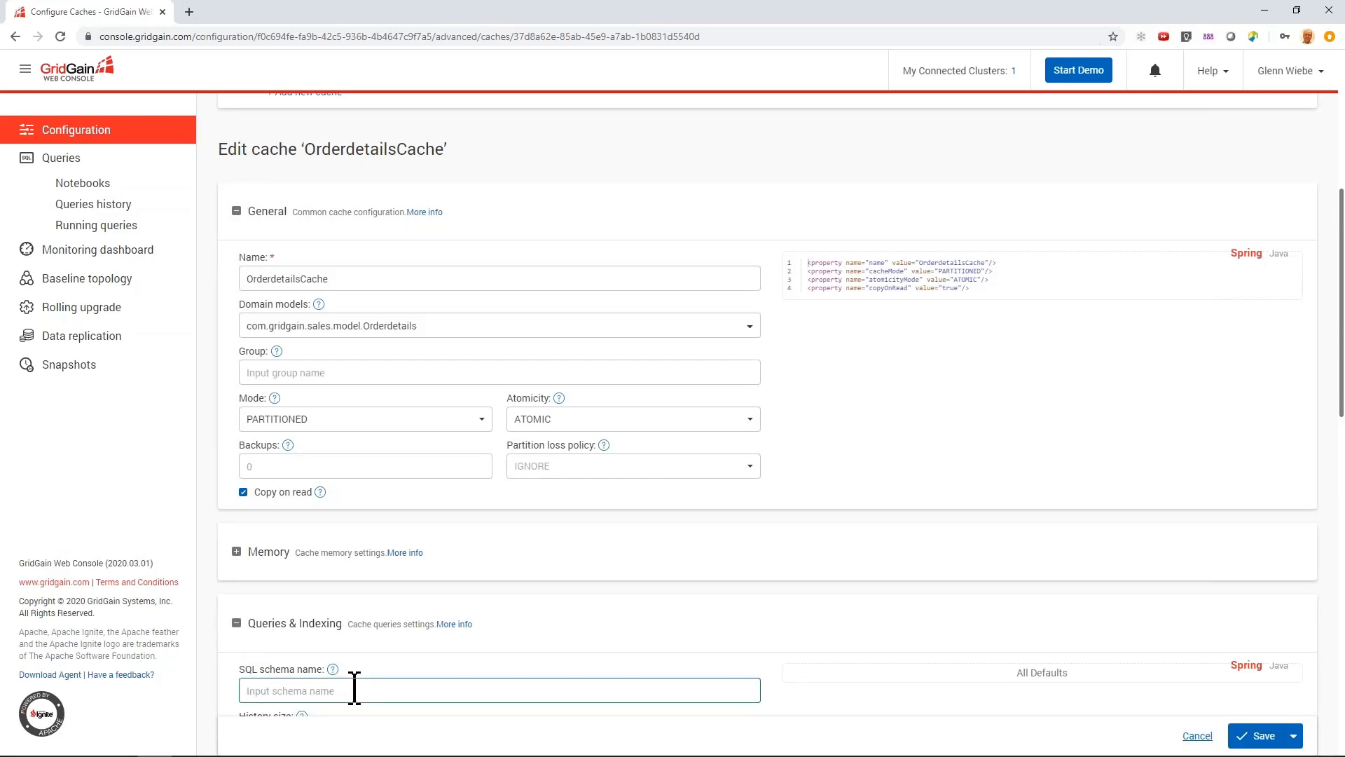
{"action": "type", "text": "SALES"}
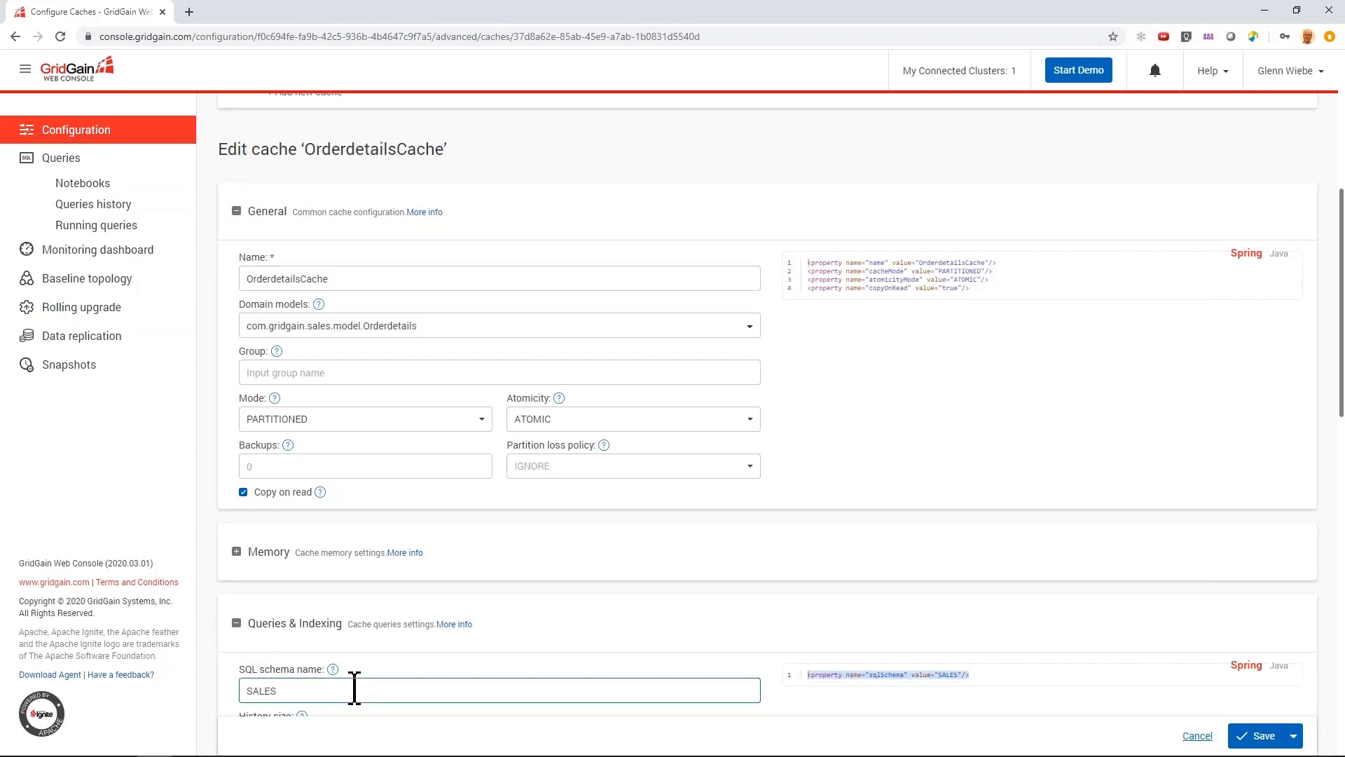
{"action": "left_click", "coordinate": [1265, 738]}
{"action": "scroll", "coordinate": [1132, 540], "scroll_direction": "up", "scroll_amount": 3}
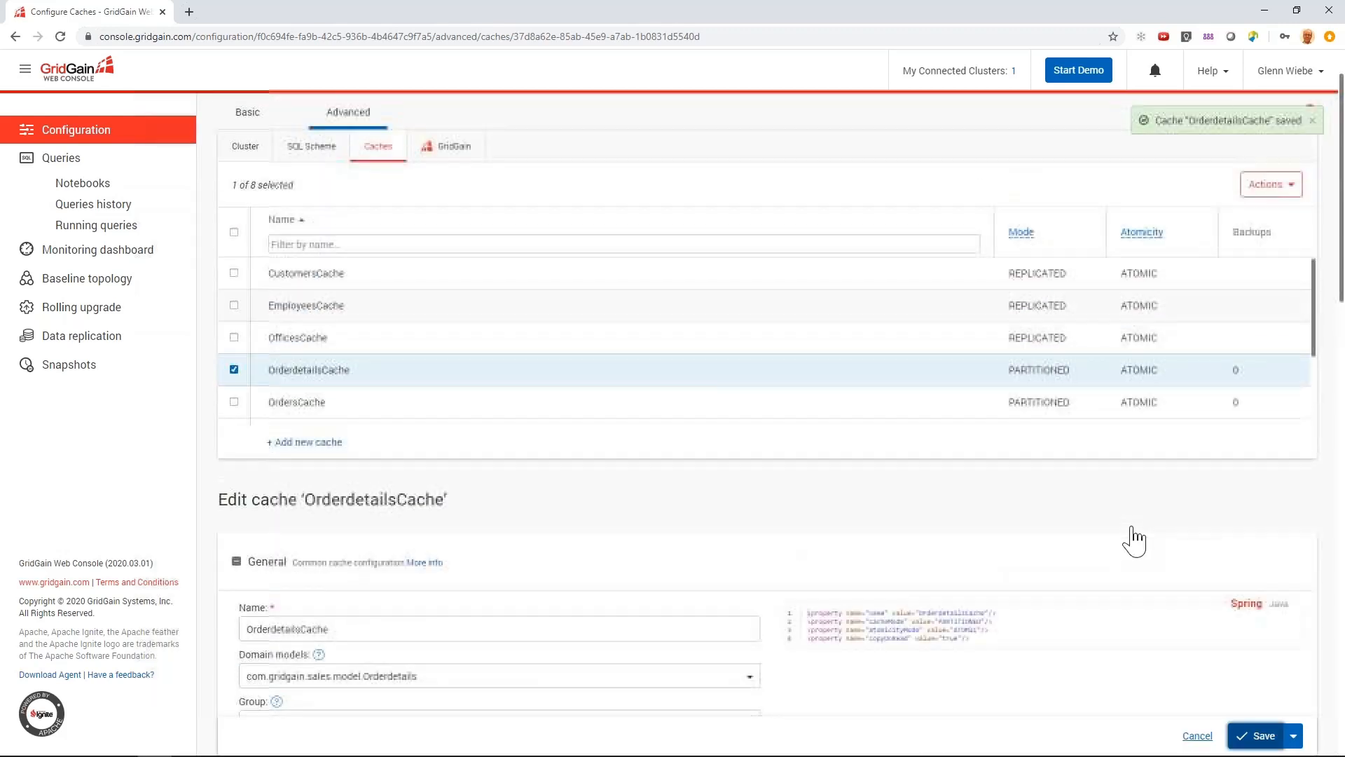
Set SQL schema SALES for OfficesCache and CustomersCache, saving each cache.
{"action": "left_click", "coordinate": [492, 339]}
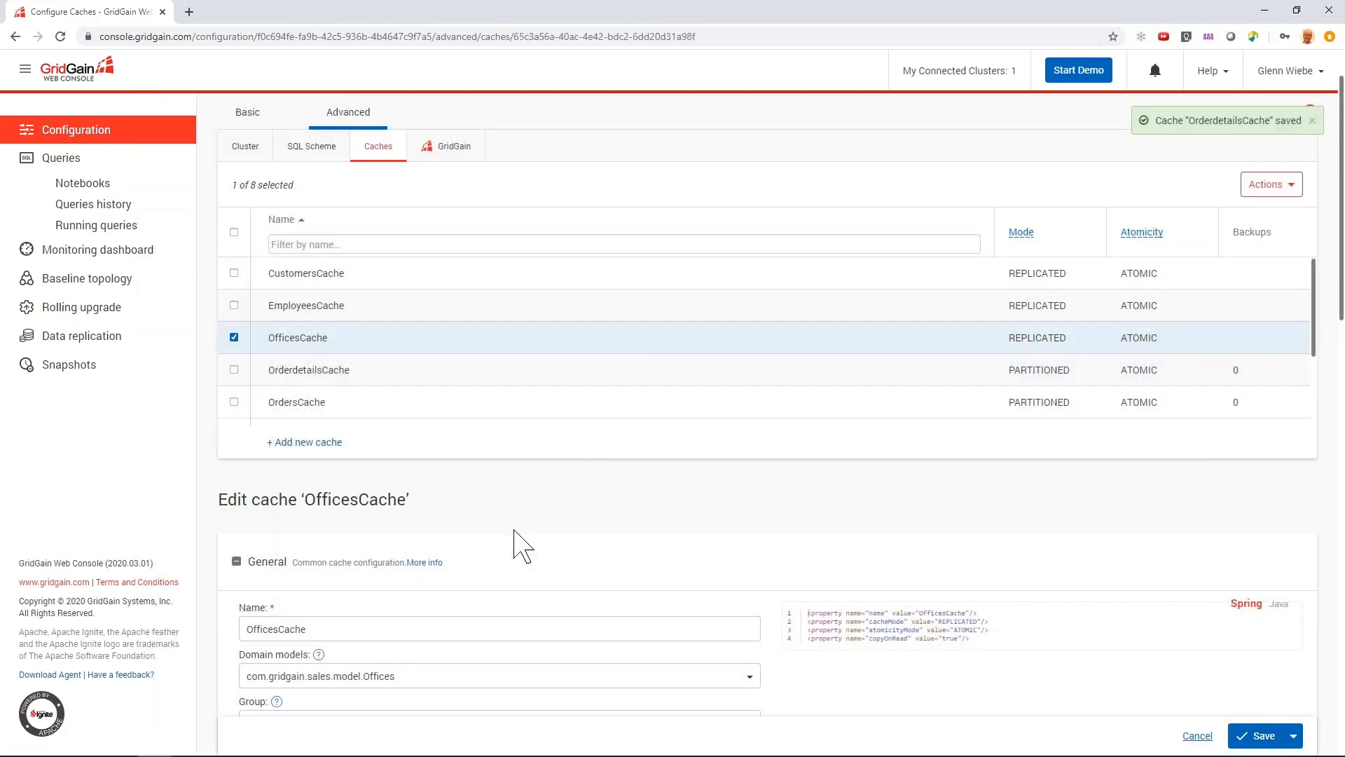
{"action": "scroll", "coordinate": [523, 544], "scroll_direction": "down", "scroll_amount": 5}
{"action": "left_click", "coordinate": [321, 480]}
{"action": "type", "text": "SALES"}
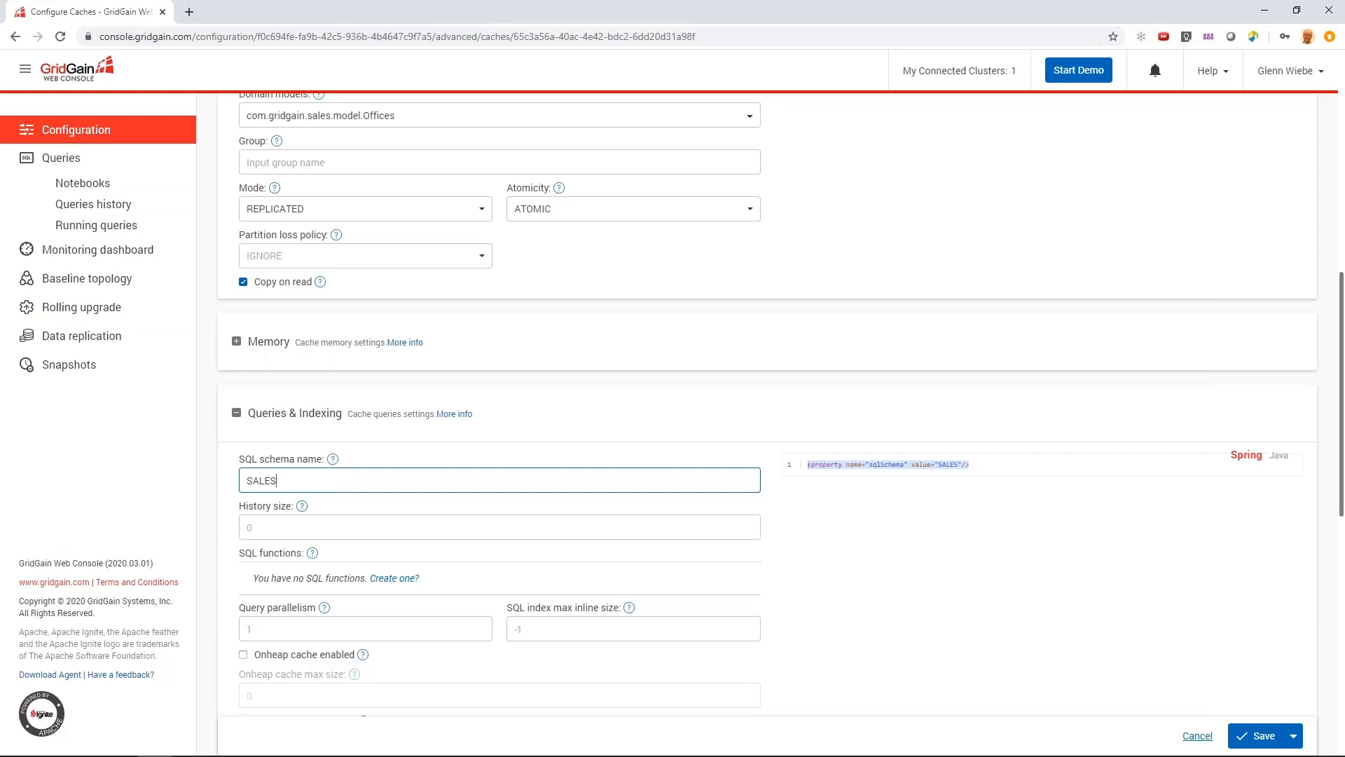
{"action": "left_click", "coordinate": [1251, 738]}
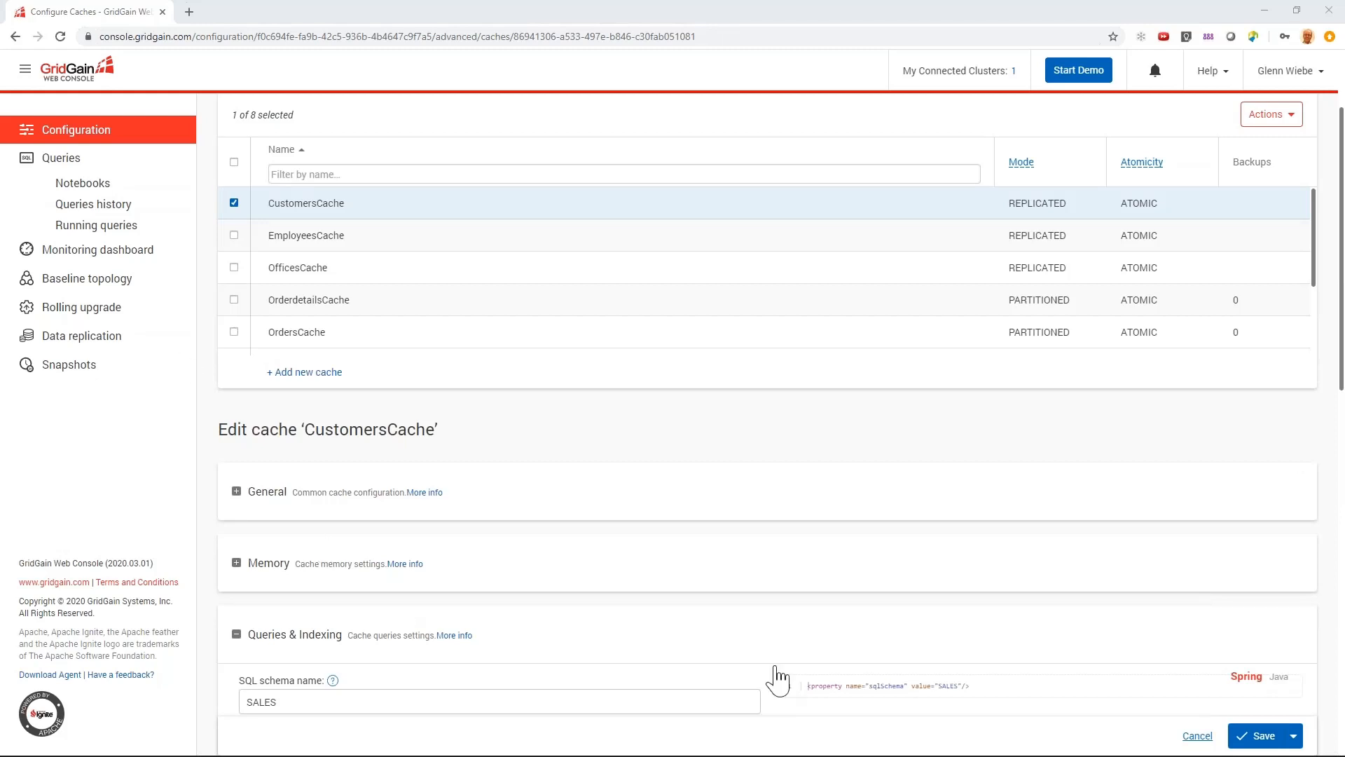
{"action": "left_click", "coordinate": [1256, 736]}
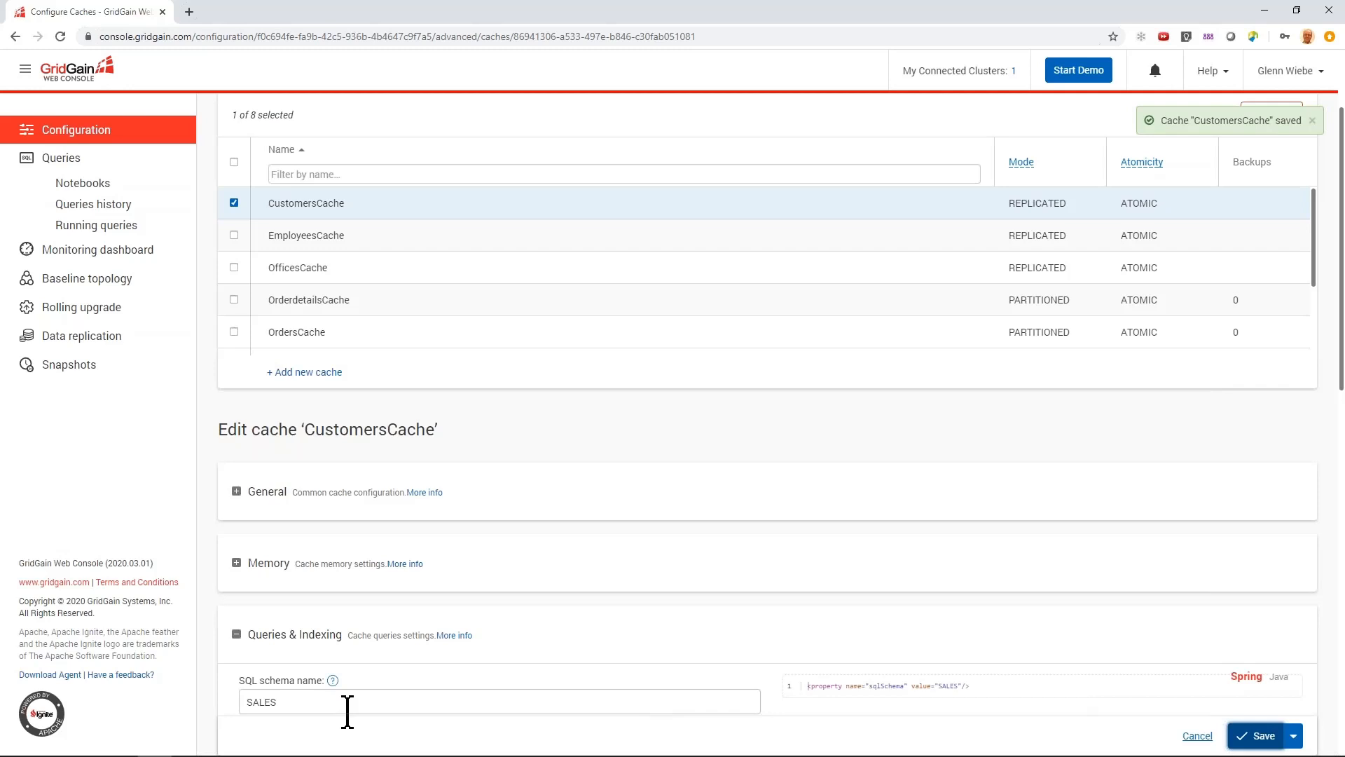
{"action": "scroll", "coordinate": [476, 502], "scroll_direction": "up", "scroll_amount": 2}
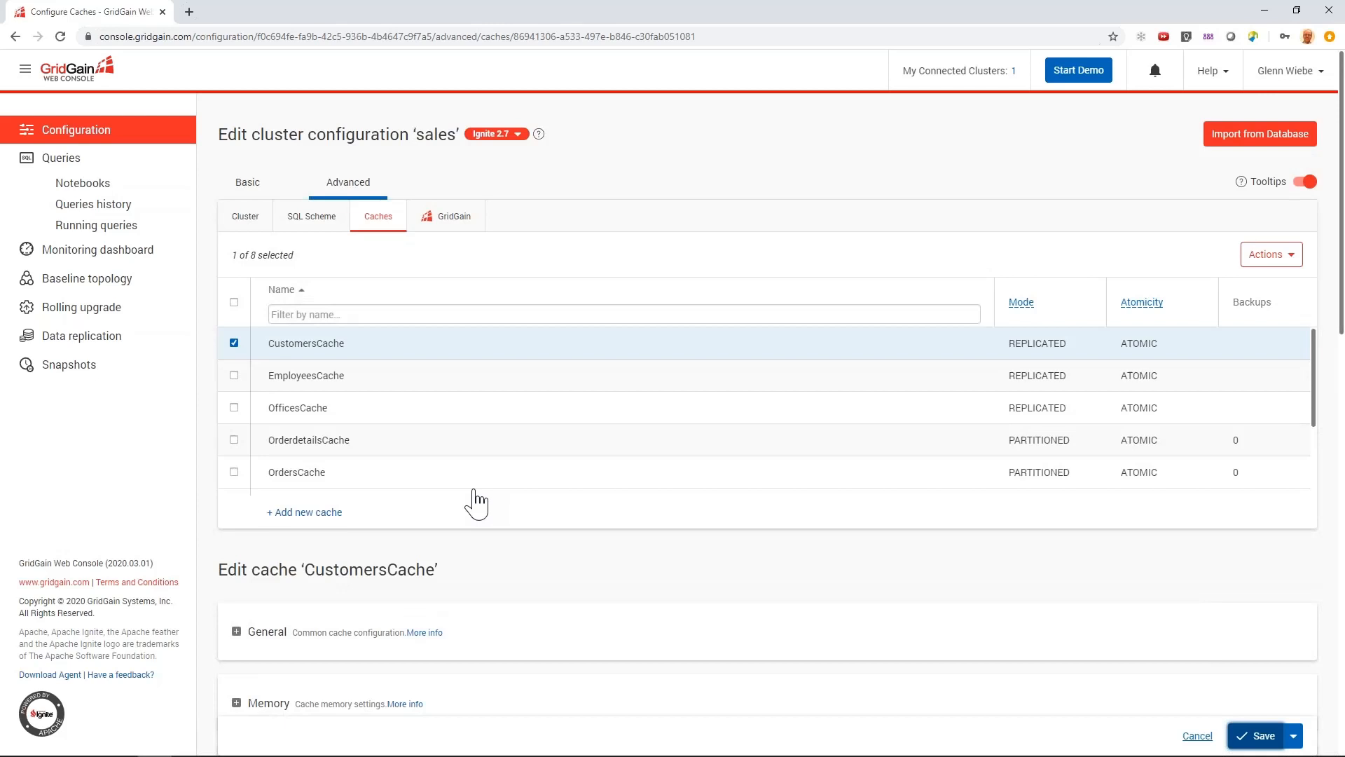
Leave the cache editor via Cluster settings and return to the cluster configurations list.
{"action": "left_click", "coordinate": [250, 221]}
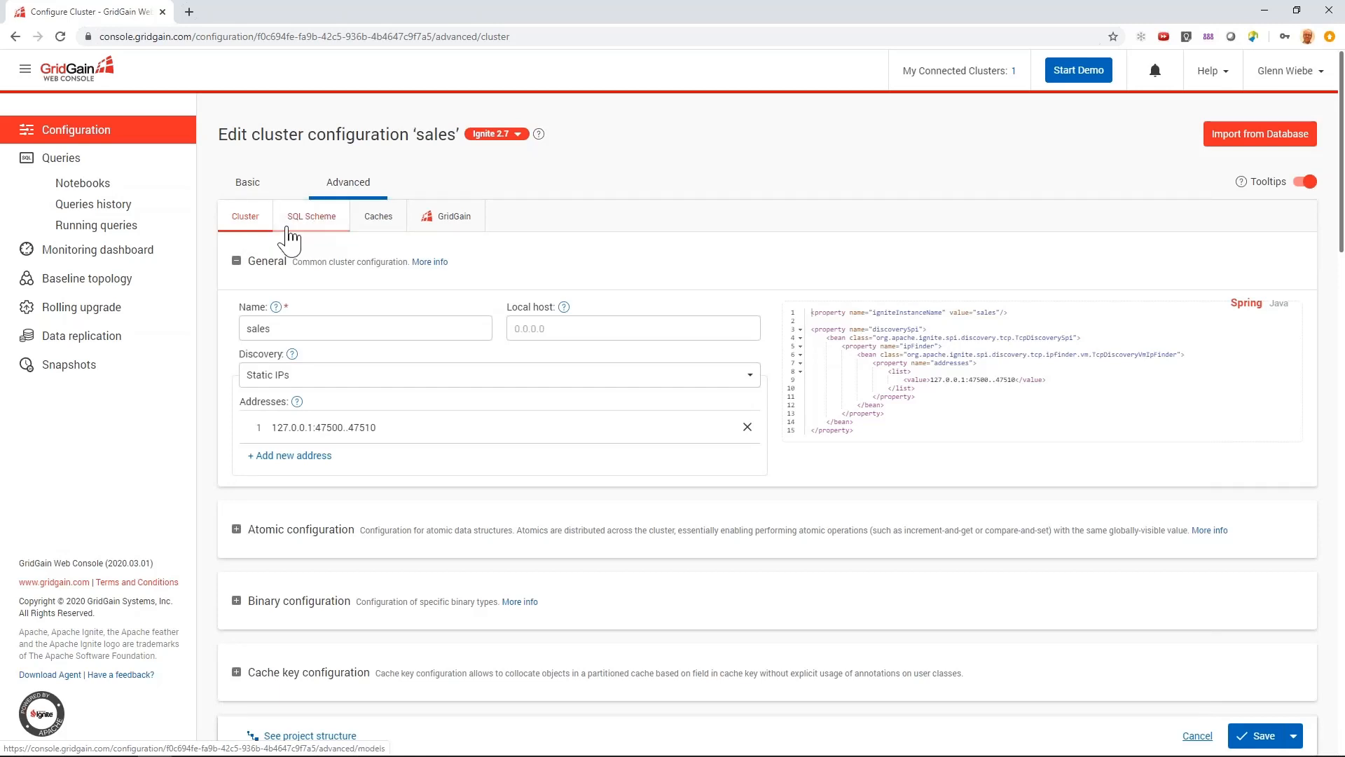
{"action": "left_click", "coordinate": [74, 147]}
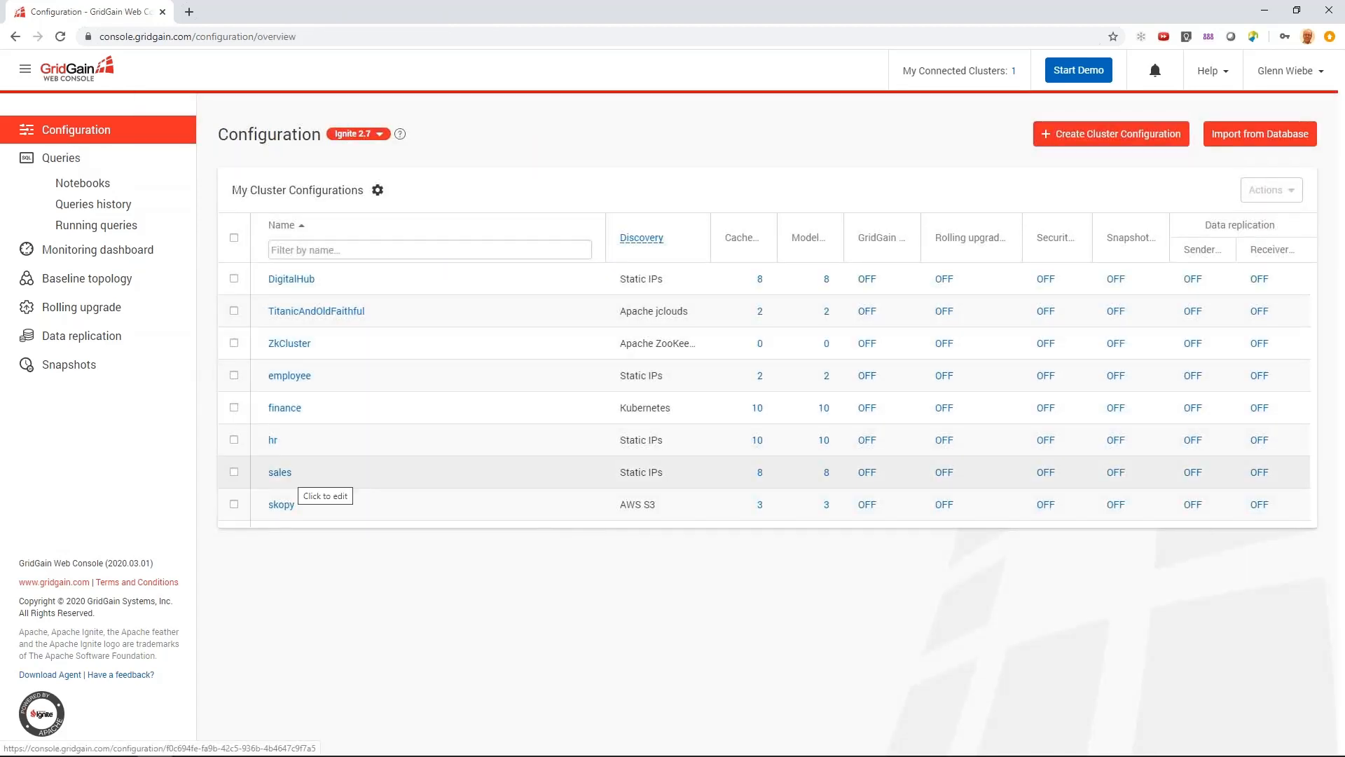
Select the sales configuration, preview its project structure and view pom.xml.
{"action": "left_click", "coordinate": [234, 472]}
{"action": "left_click", "coordinate": [1274, 190]}
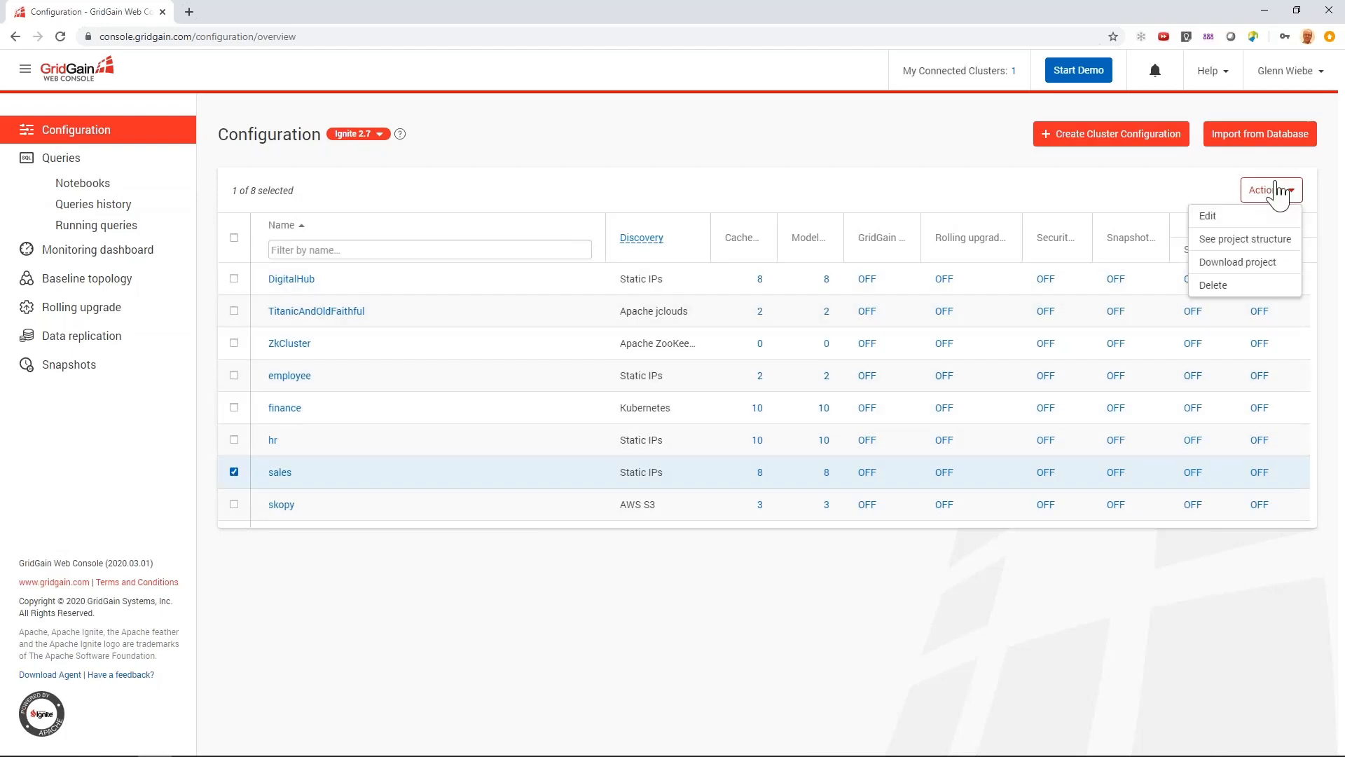
{"action": "left_click", "coordinate": [1249, 240]}
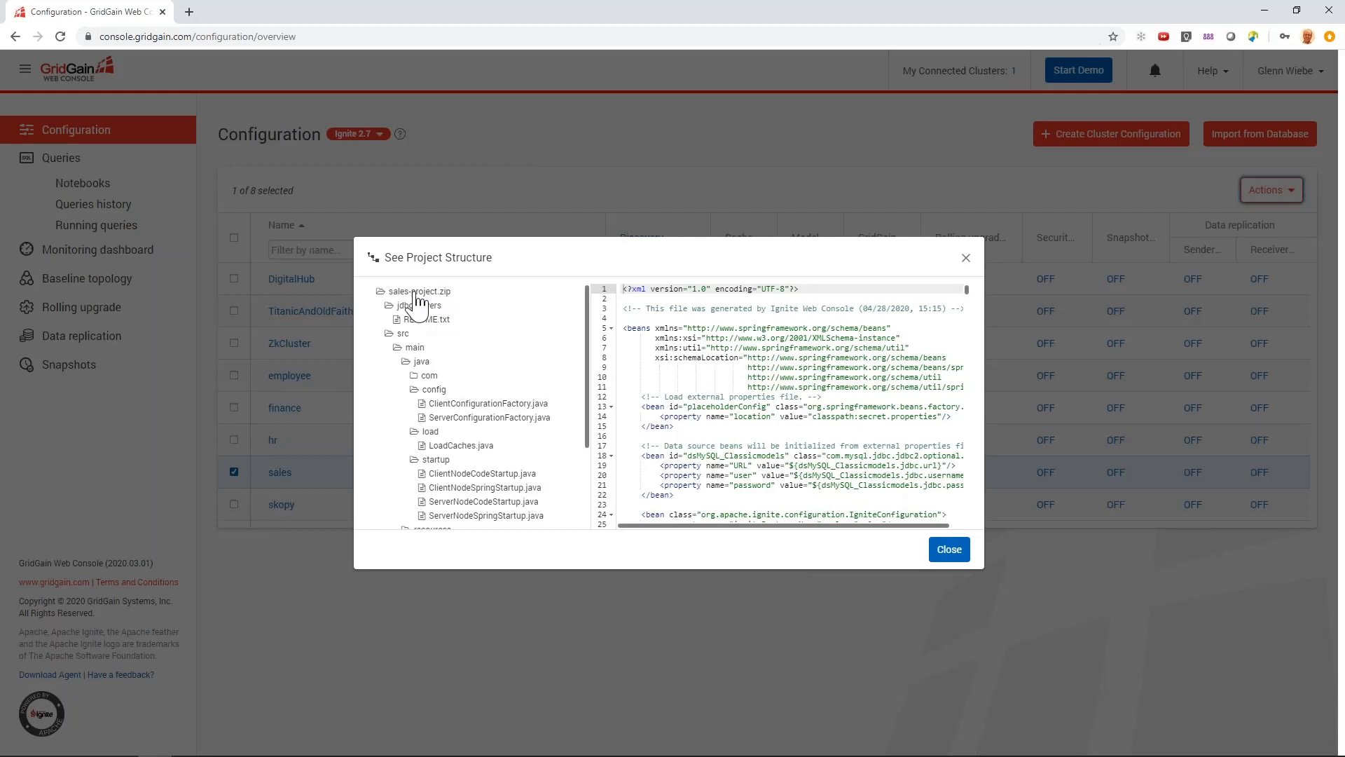
{"action": "scroll", "coordinate": [591, 411], "scroll_direction": "down", "scroll_amount": 1}
{"action": "scroll", "coordinate": [592, 410], "scroll_direction": "down", "scroll_amount": 2}
{"action": "scroll", "coordinate": [479, 496], "scroll_direction": "up", "scroll_amount": 3}
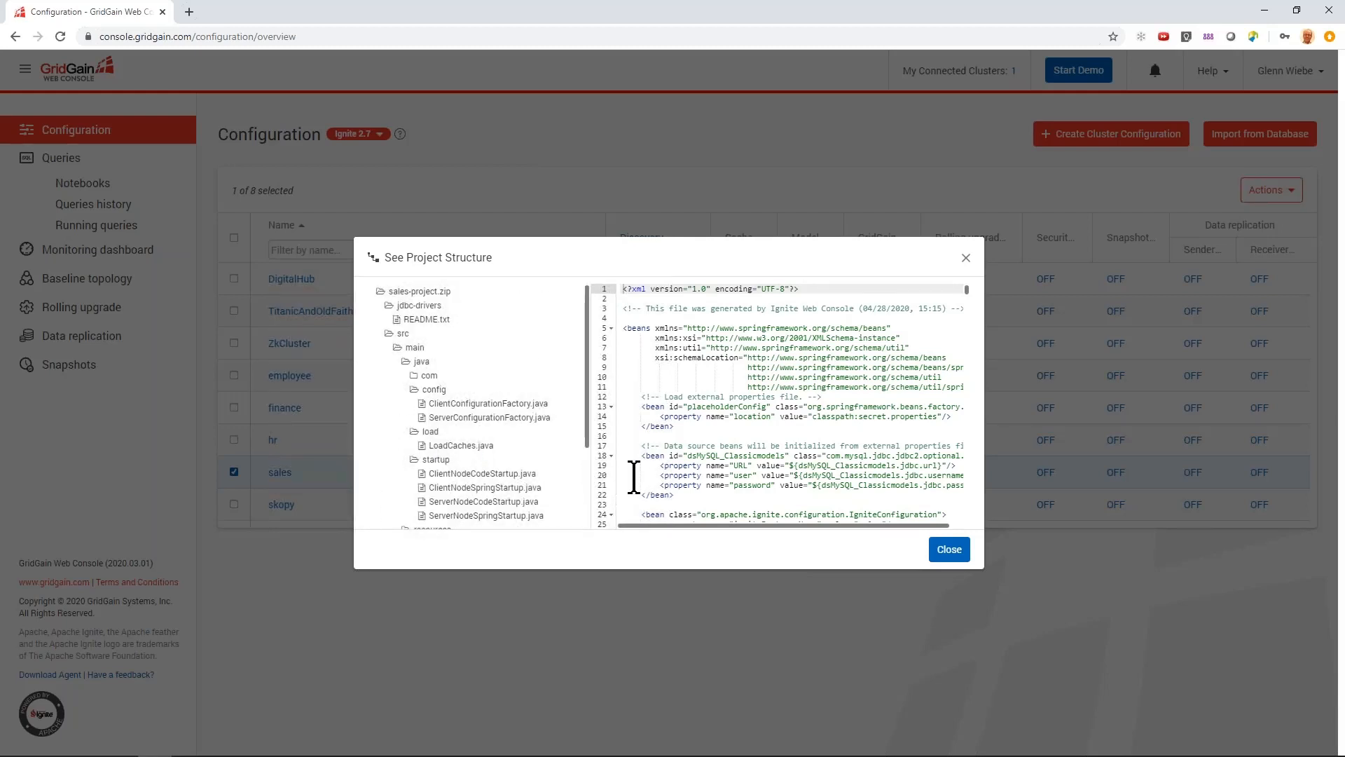
{"action": "scroll", "coordinate": [589, 531], "scroll_direction": "down", "scroll_amount": 2}
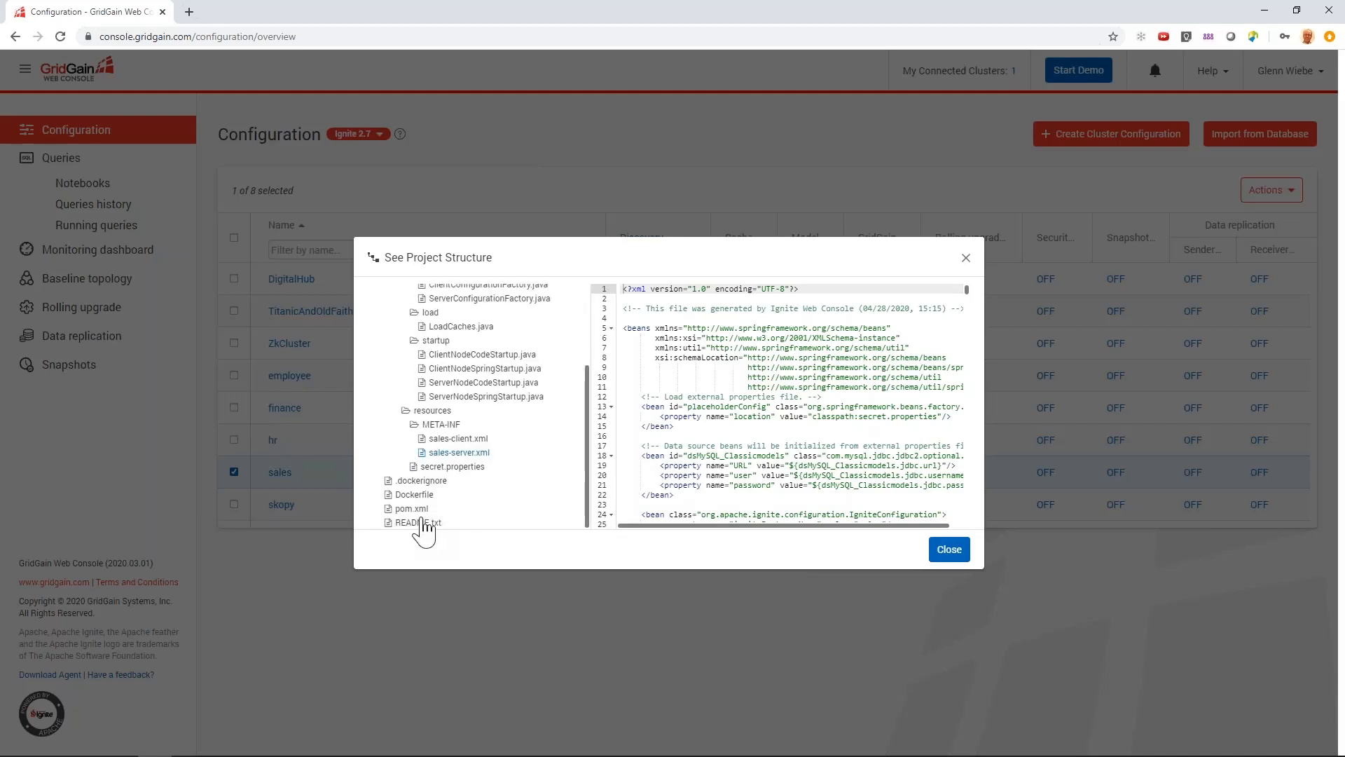
{"action": "left_click", "coordinate": [410, 509]}
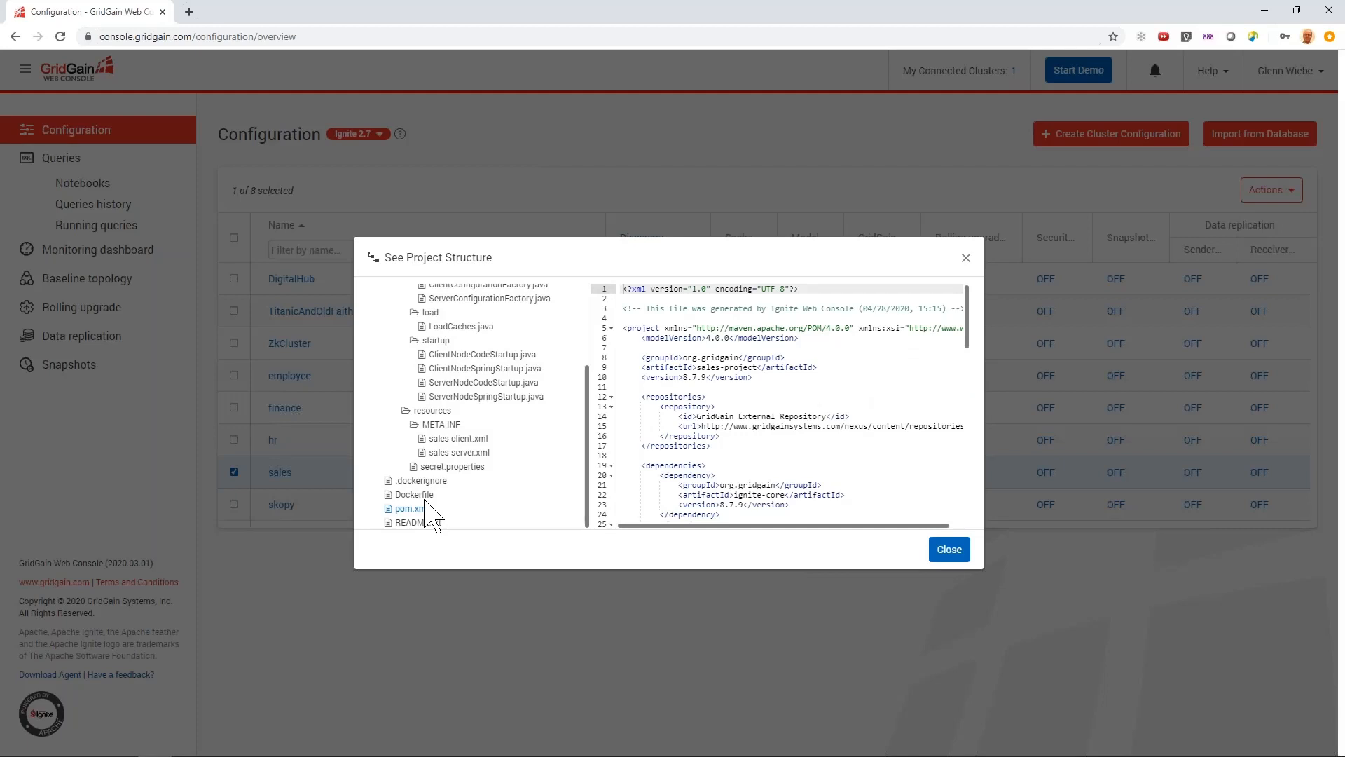
Close the preview and download the sales project as a zip from Actions.
{"action": "left_click", "coordinate": [951, 555]}
{"action": "left_click", "coordinate": [1267, 192]}
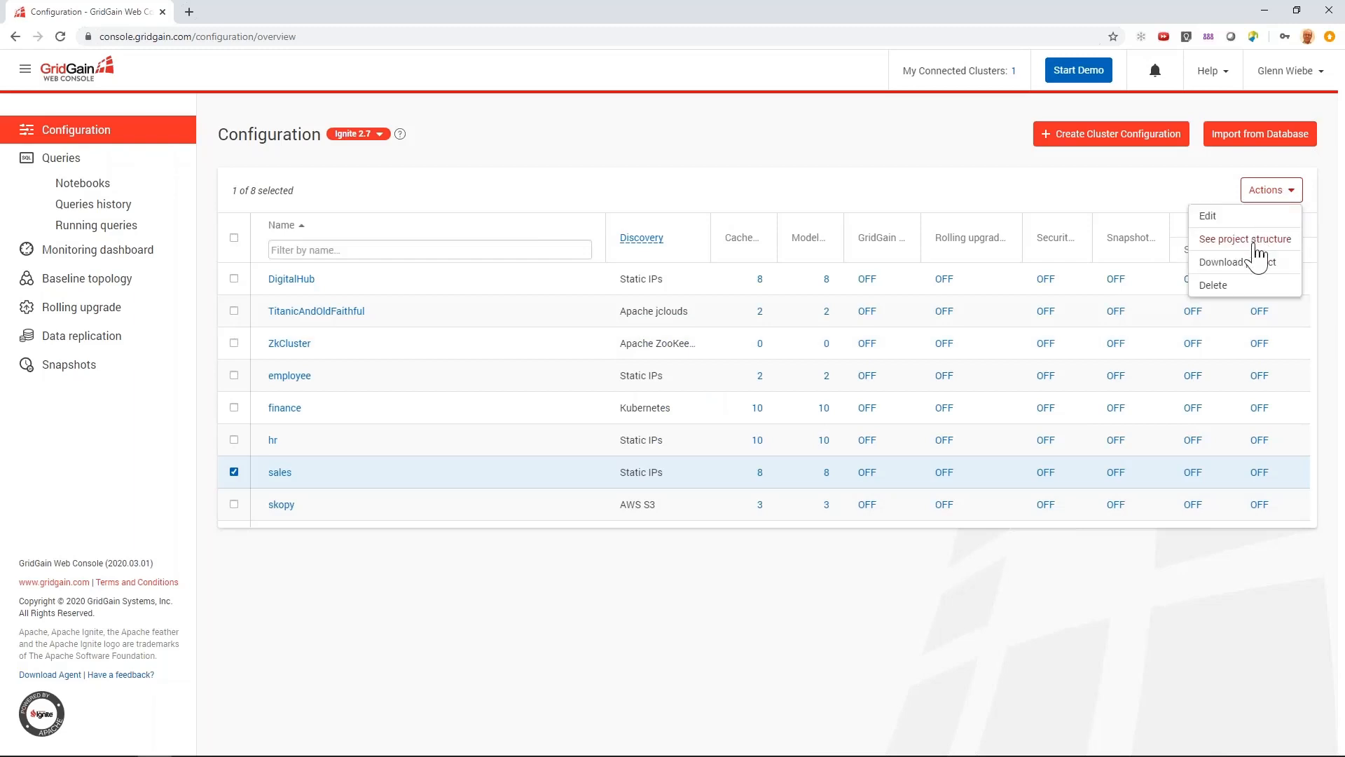
{"action": "left_click", "coordinate": [1238, 262]}
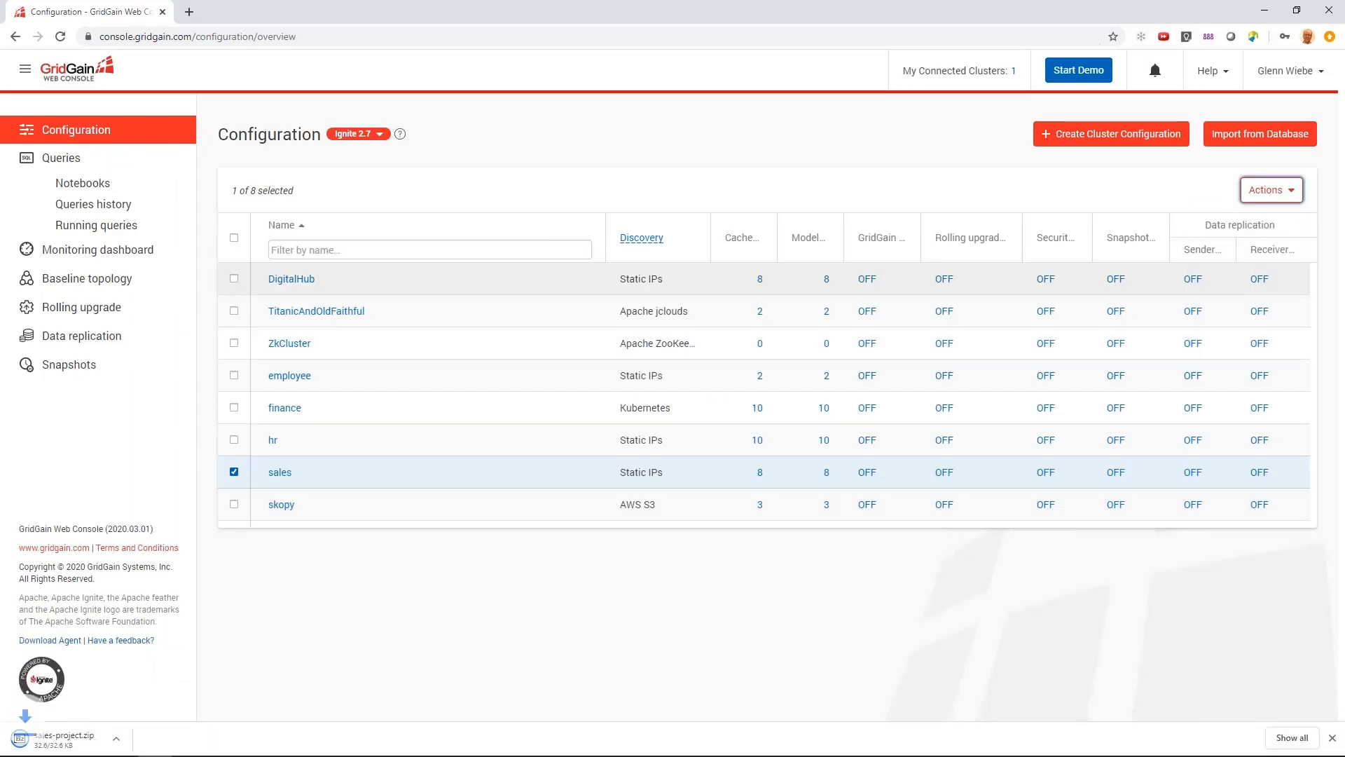